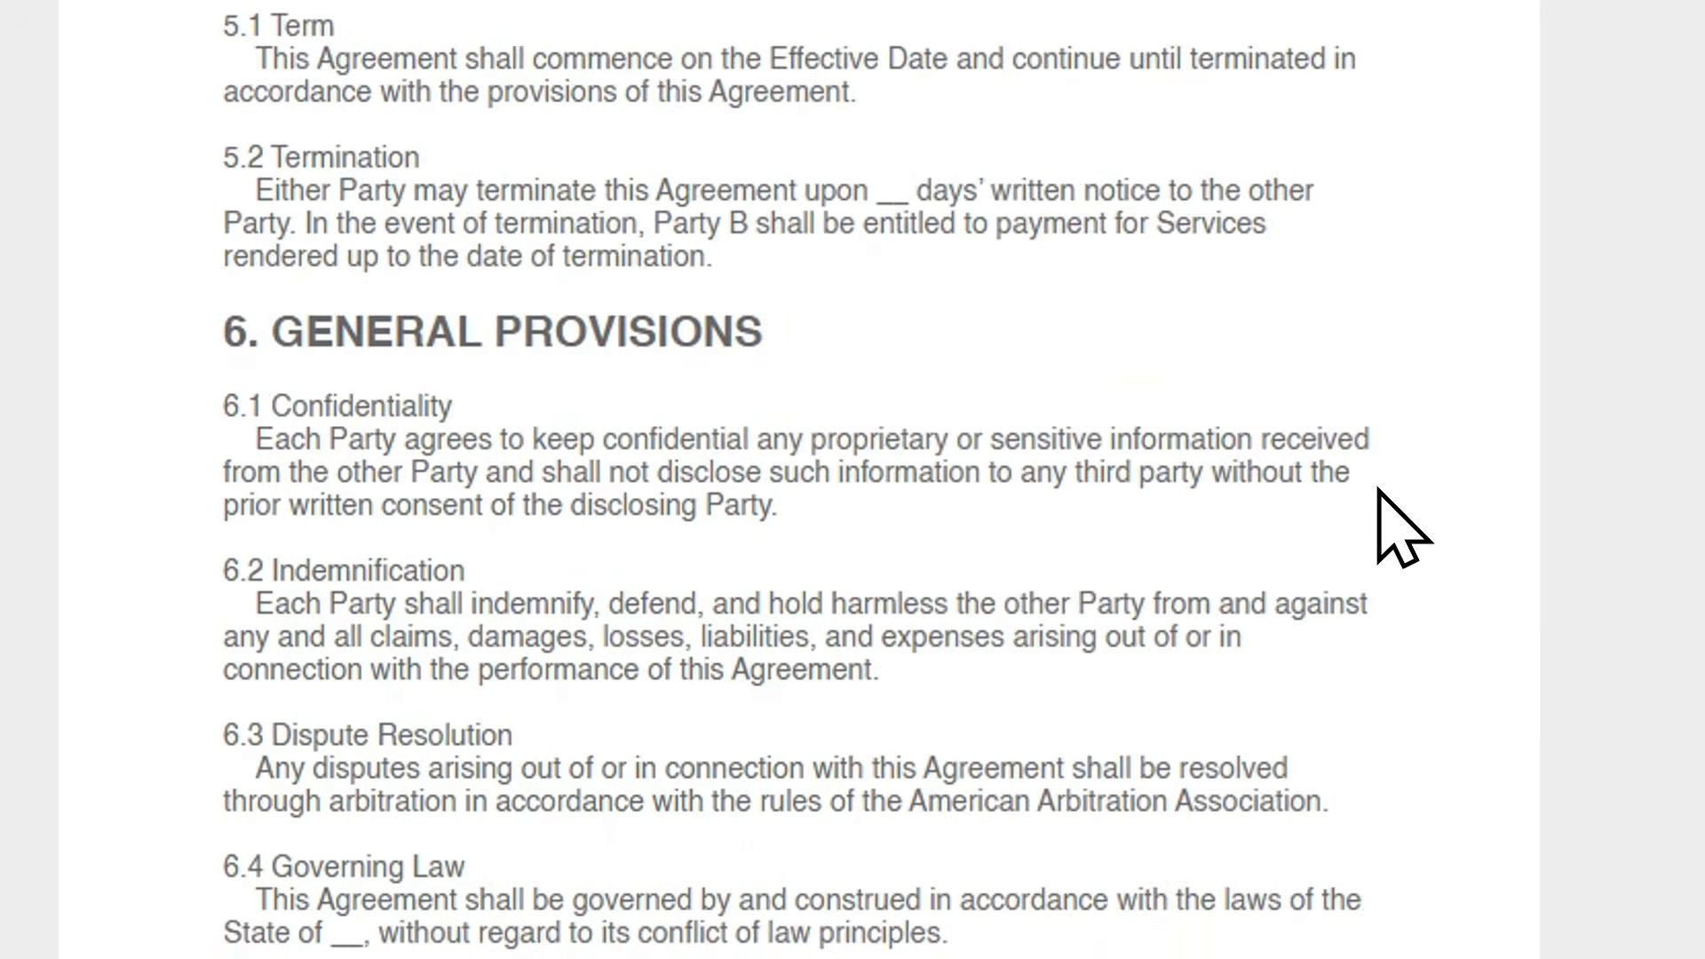
scroll(1383, 488, "down", 1)
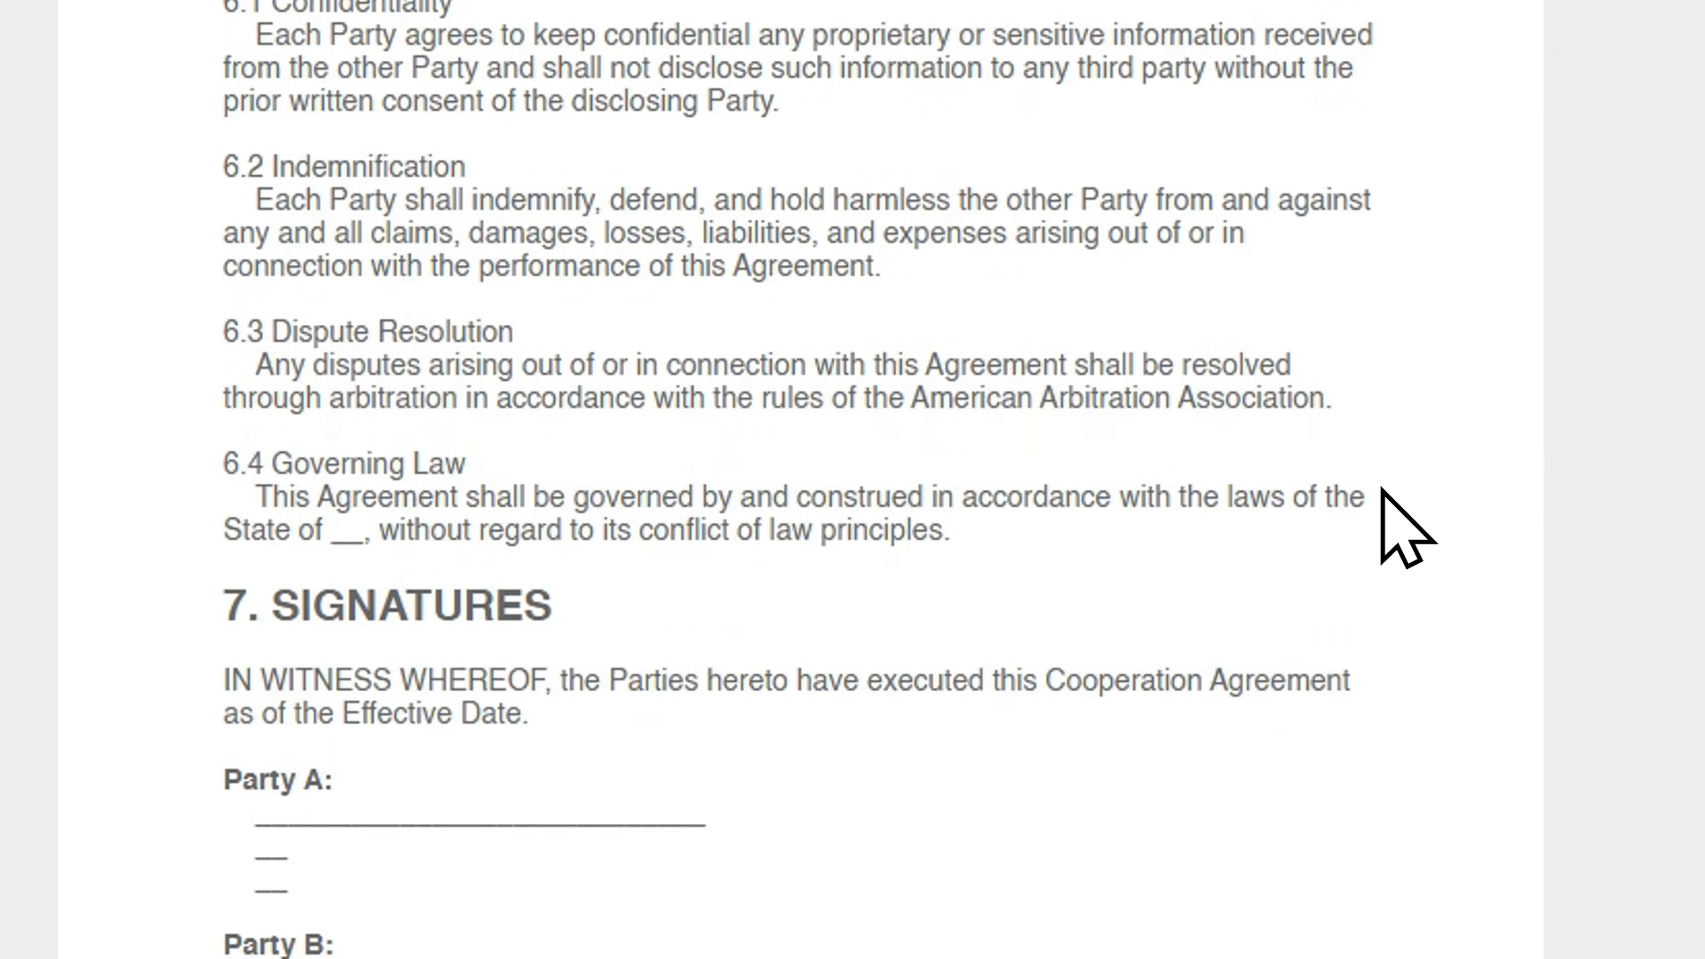
Look through the cooperation agreement's clauses, from the party details to the signature section.
scroll(1381, 502, "up", 15)
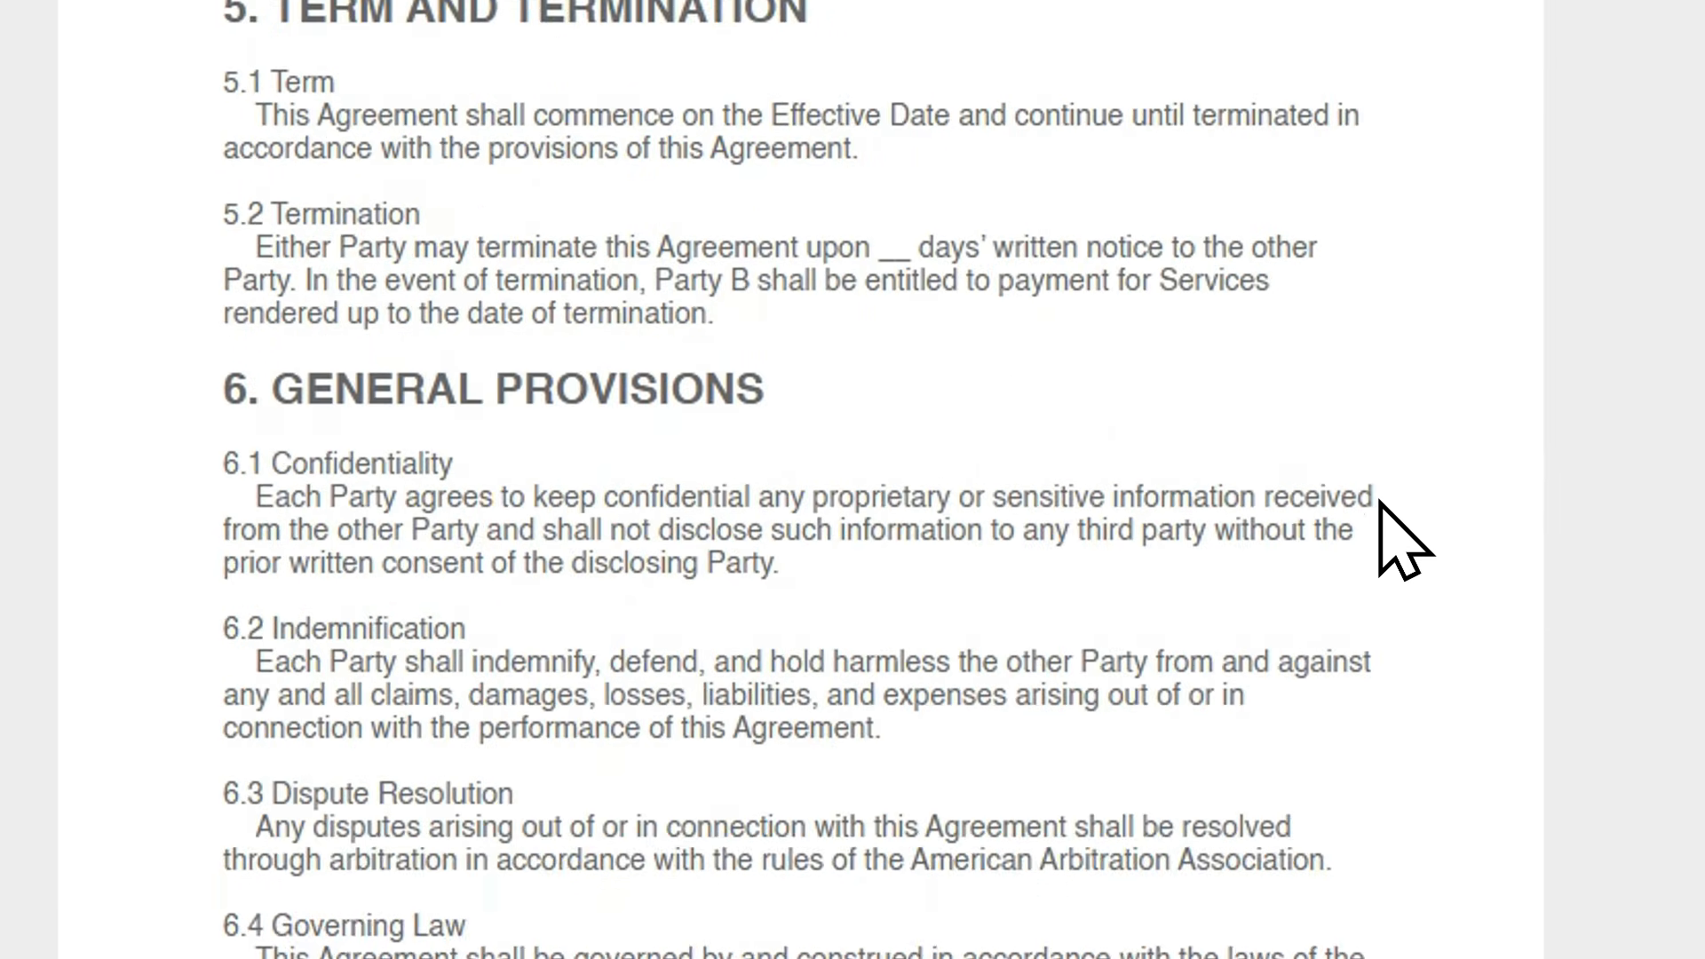
scroll(1403, 541, "up", 15)
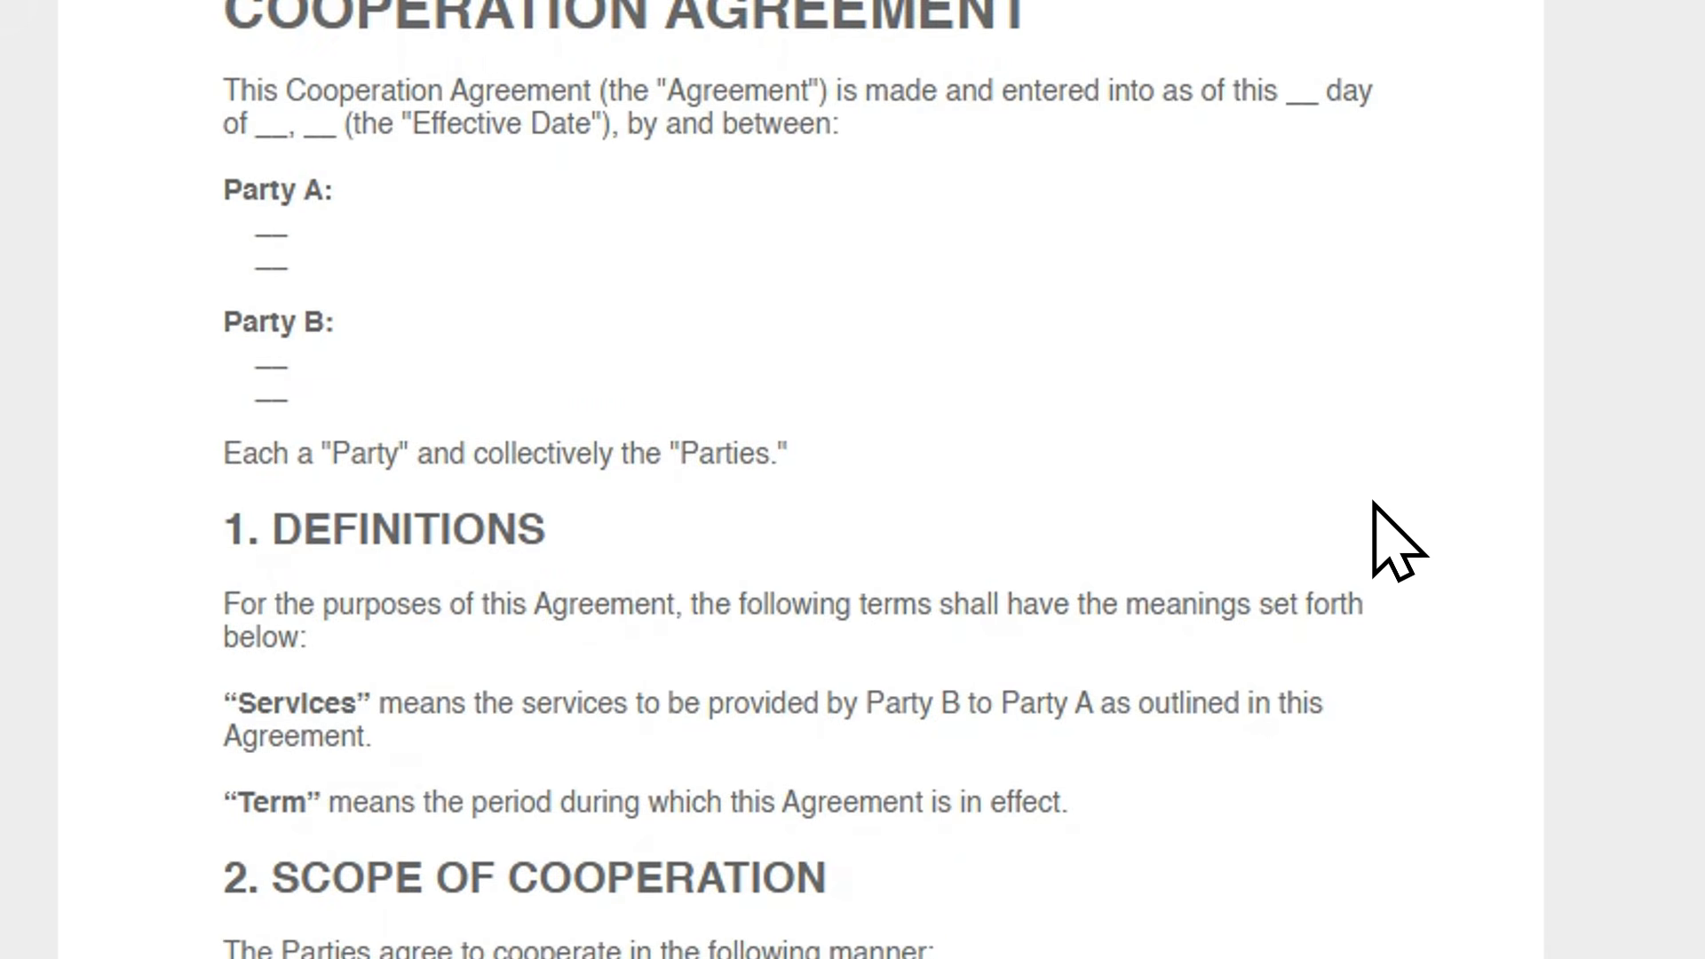
scroll(1372, 515, "down", 7)
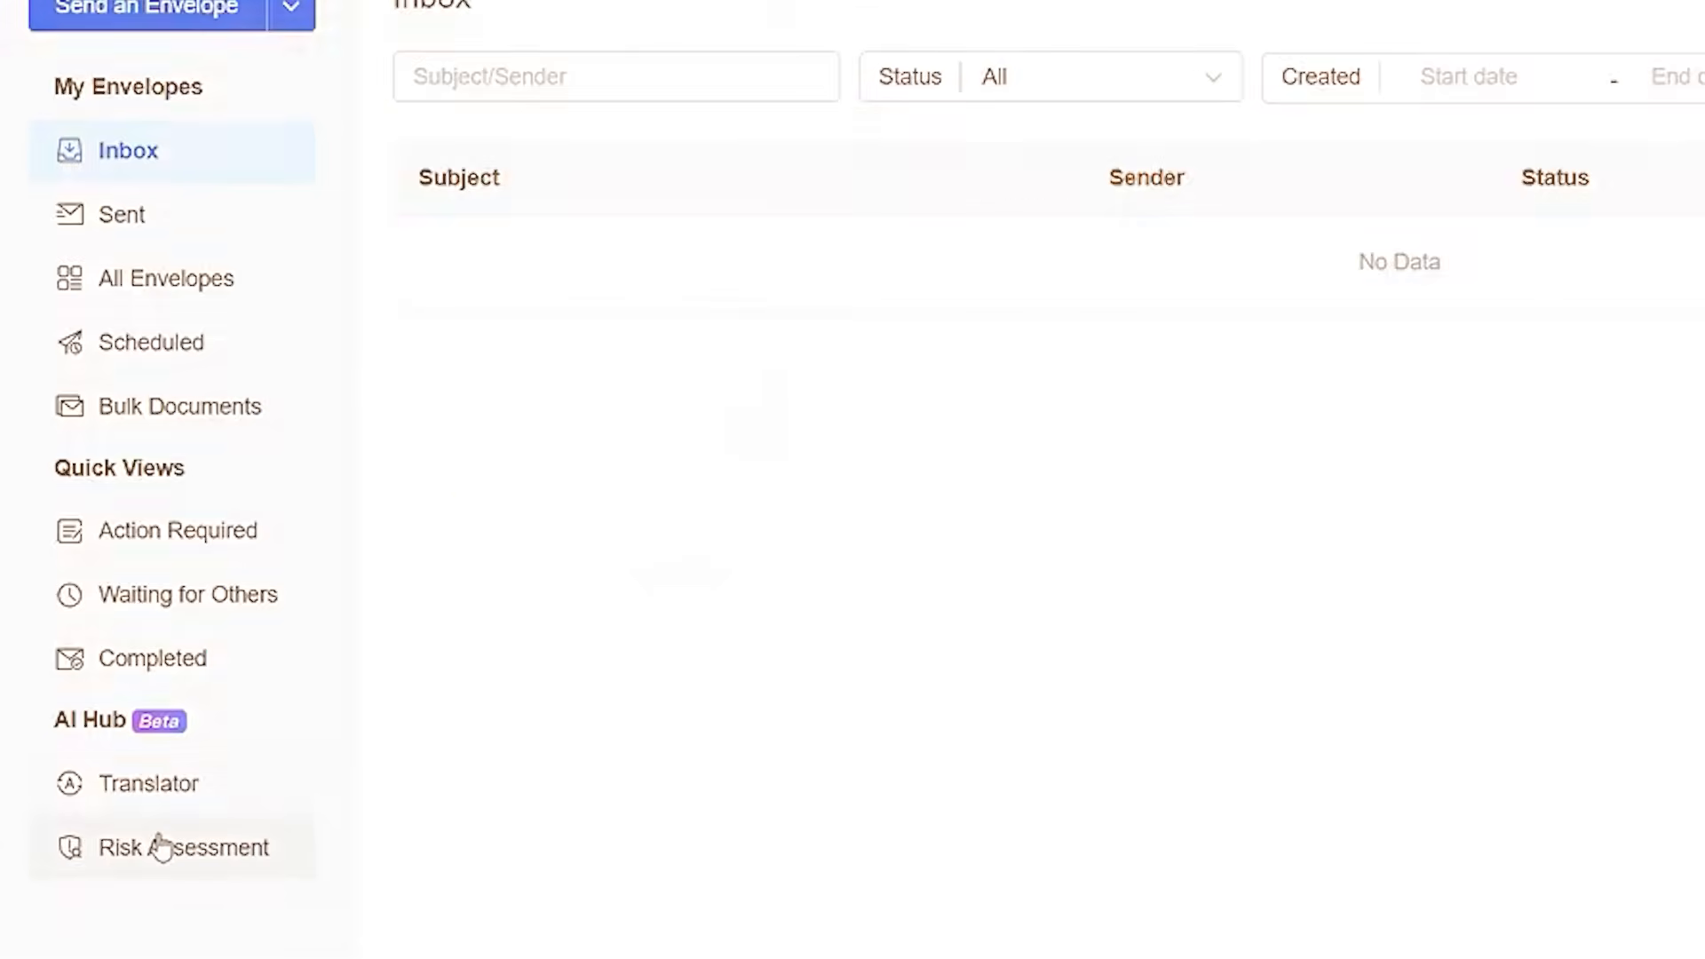
Open the AI Risk Assessment and upload the Basic-Non-Disclosure-Agreement PDF from the local disk.
left_click(157, 844)
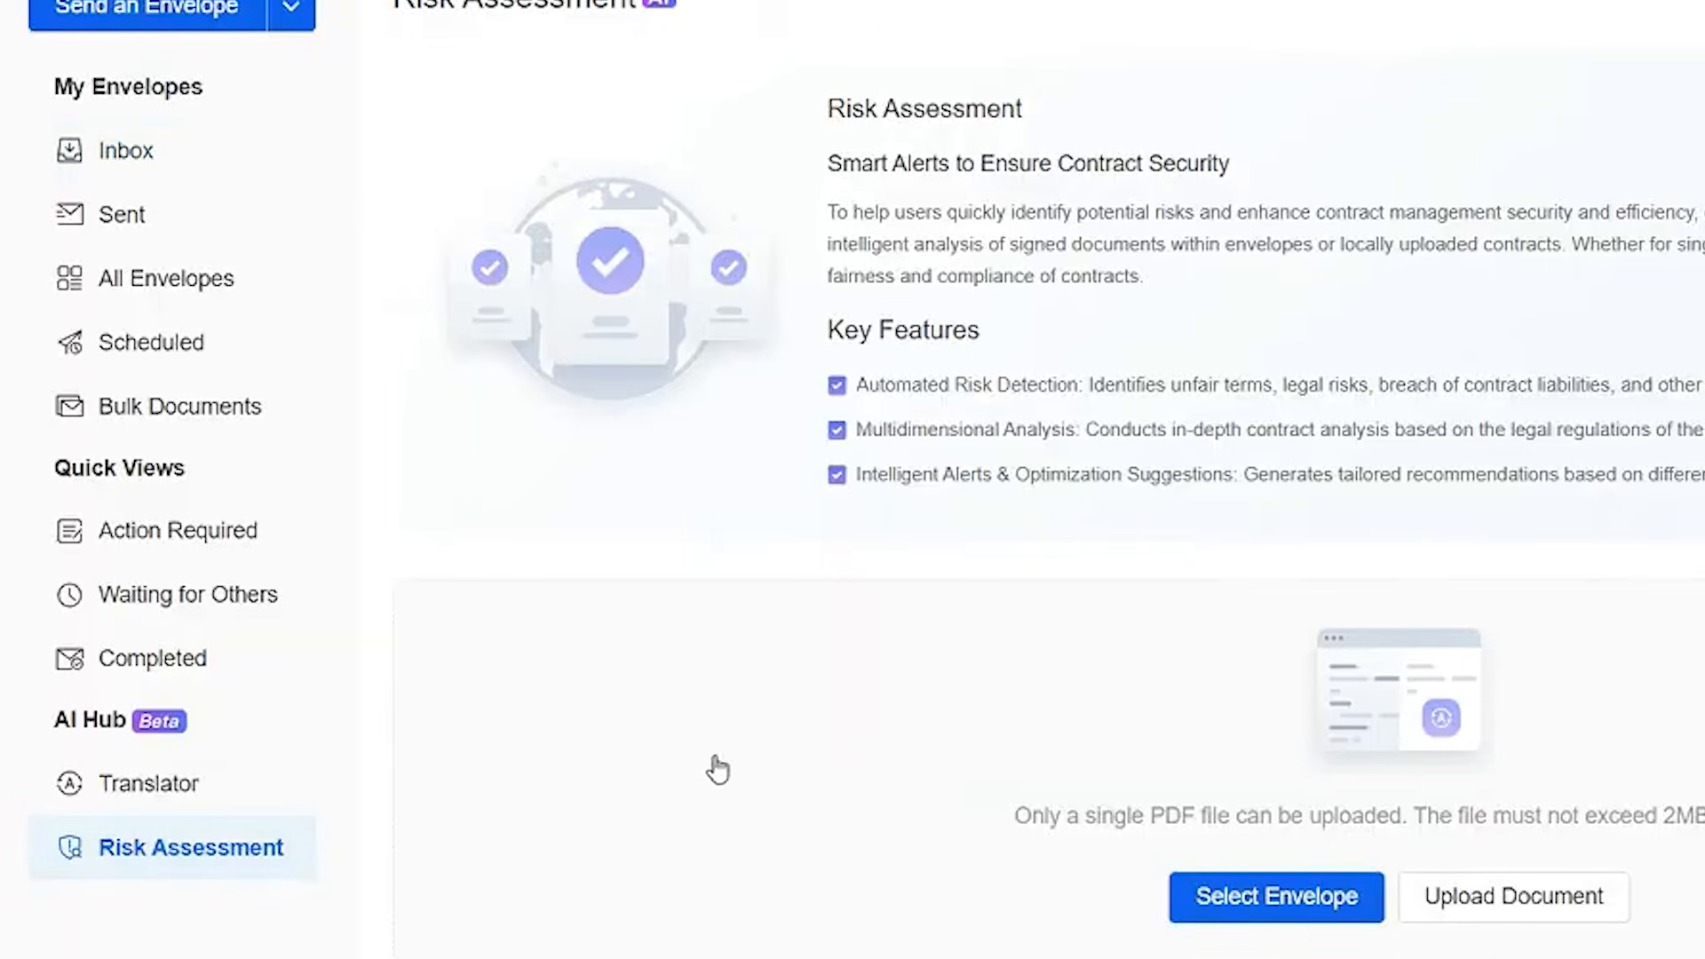
left_click(1470, 902)
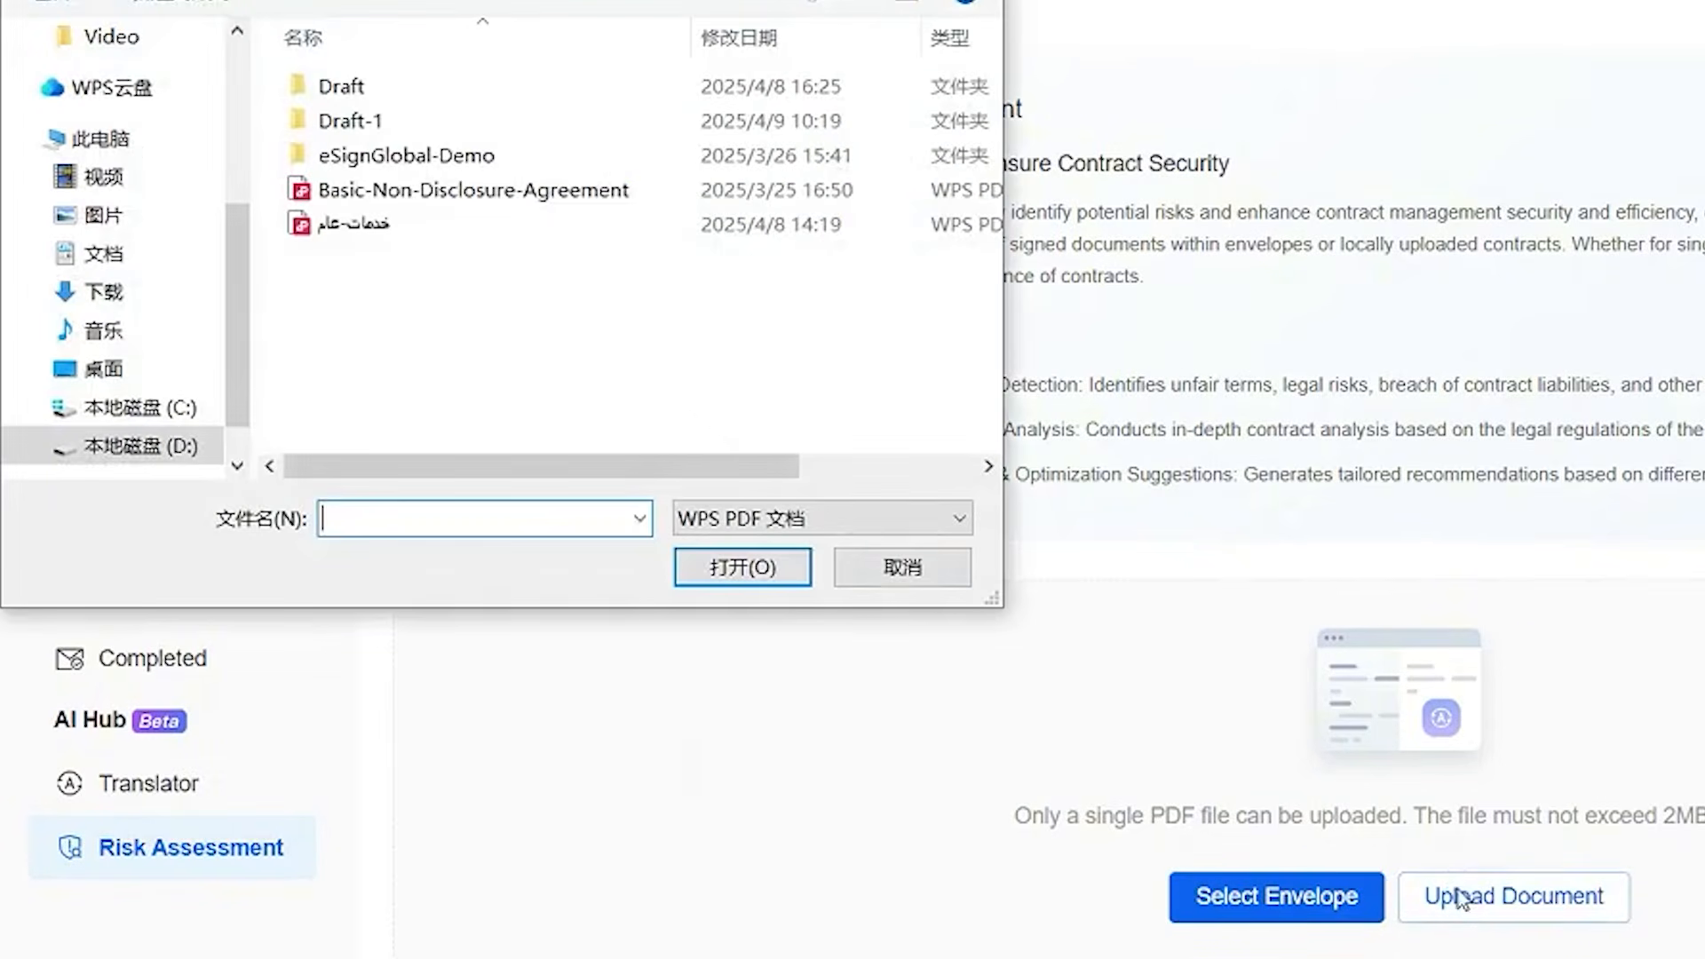
left_click(573, 197)
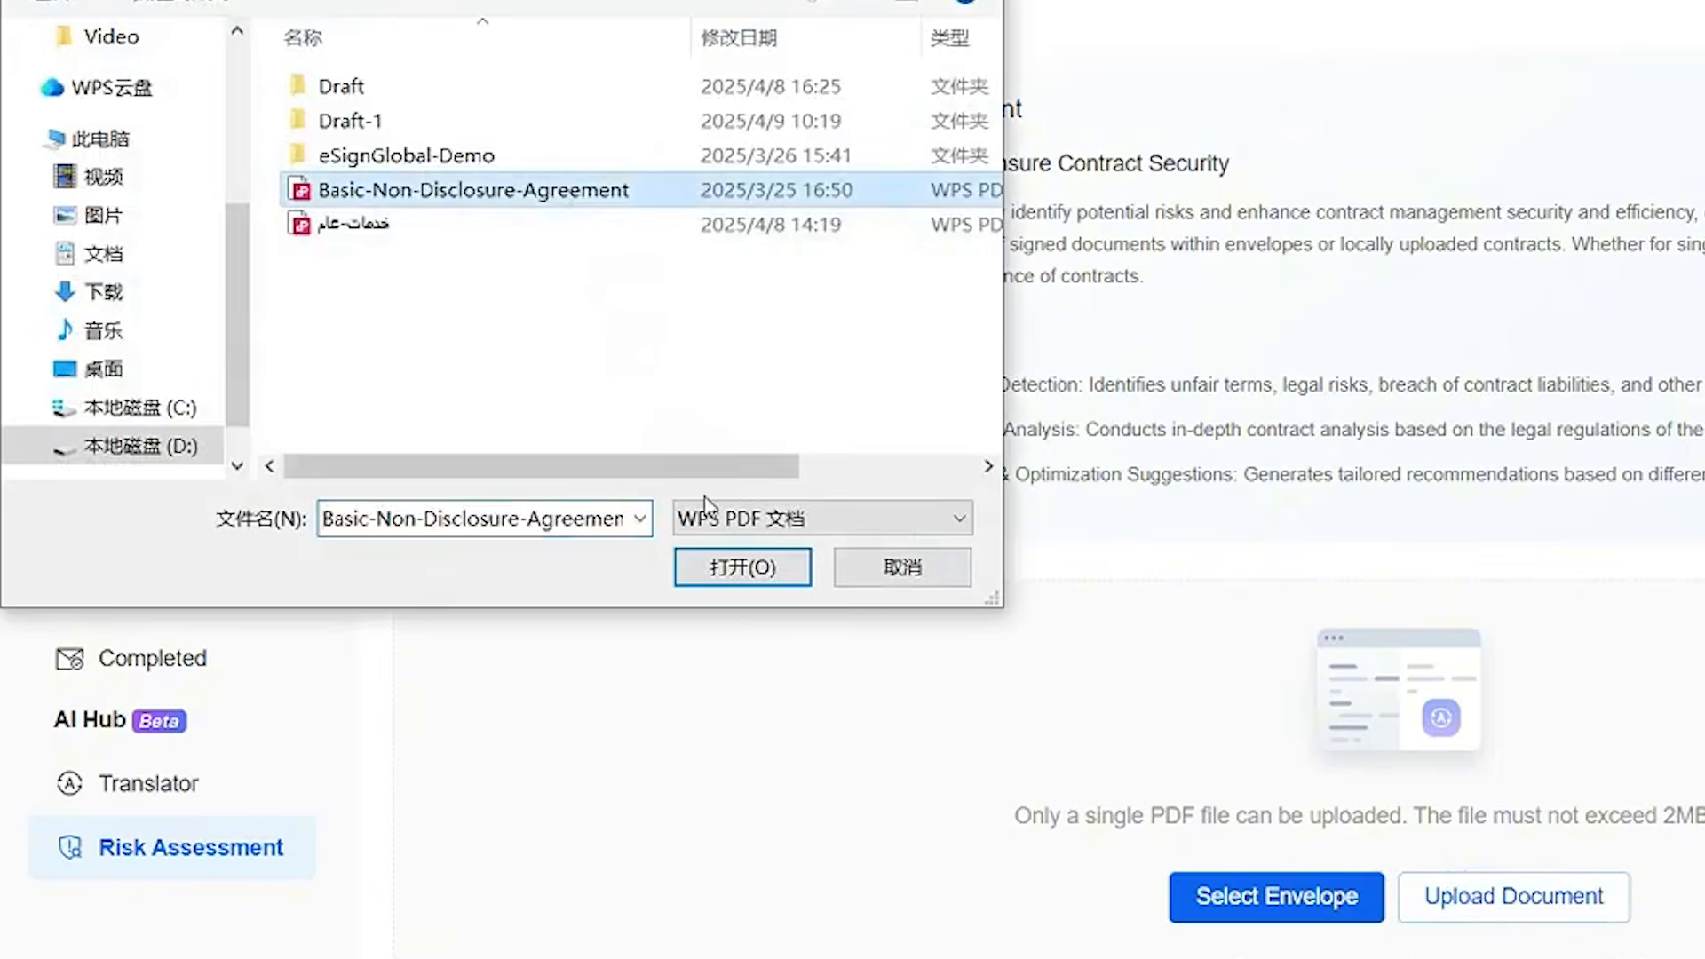
left_click(742, 568)
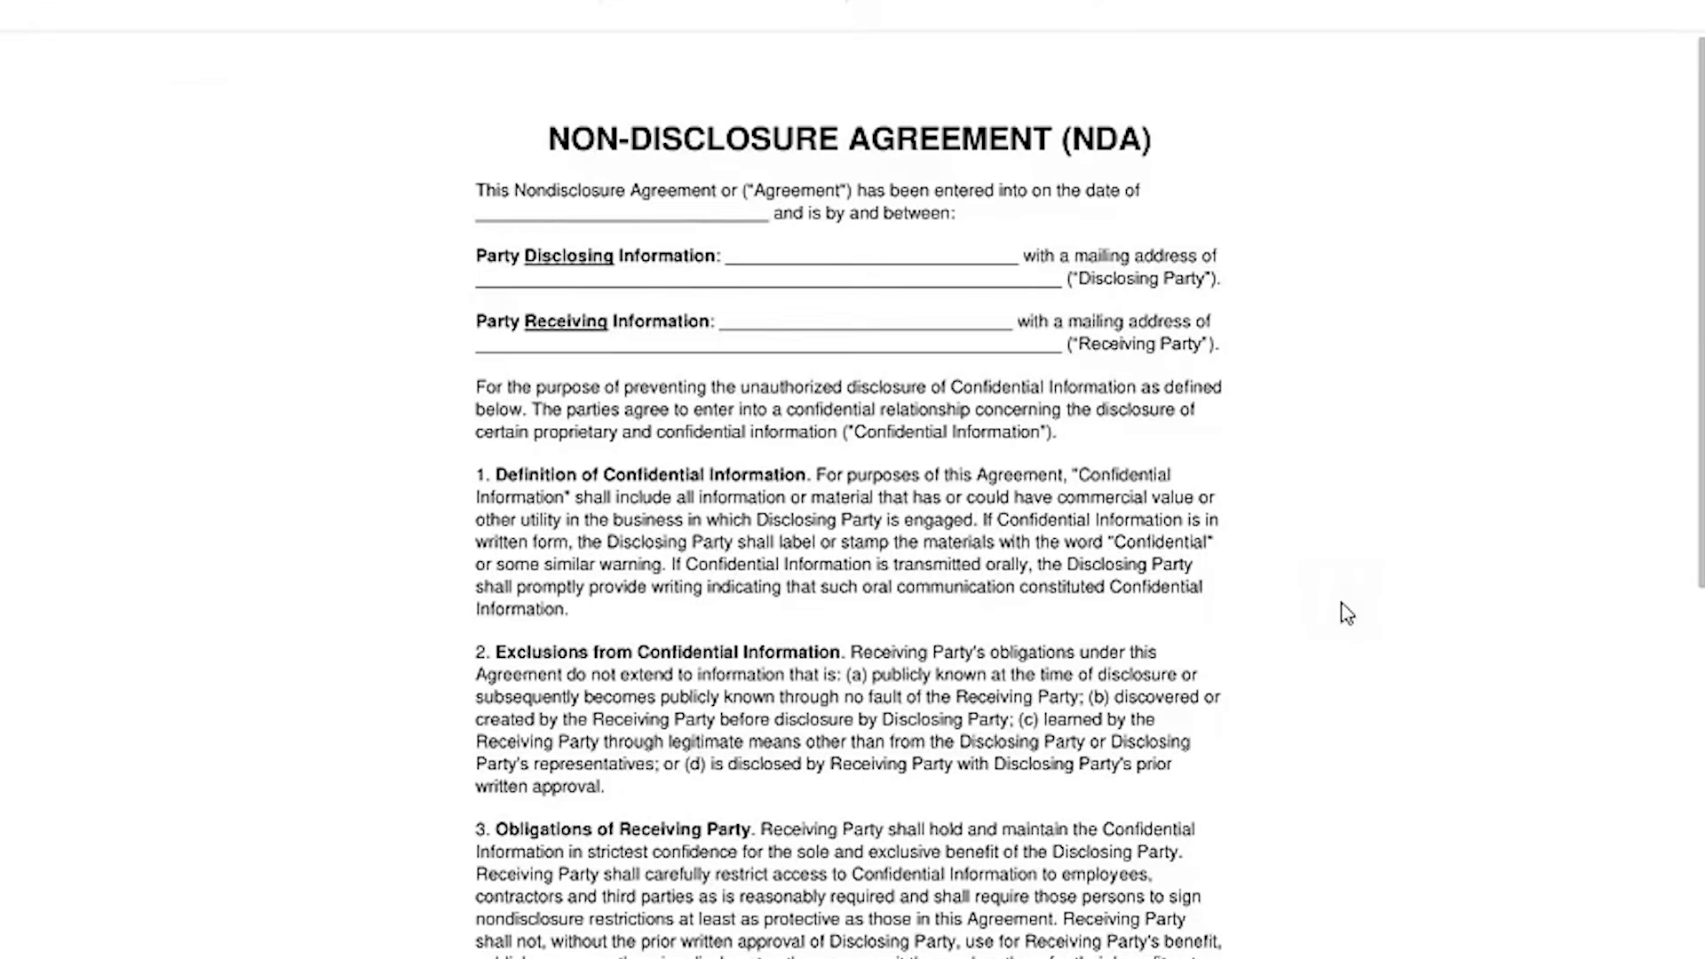
scroll(1394, 627, "down", 8)
scroll(1395, 626, "up", 8)
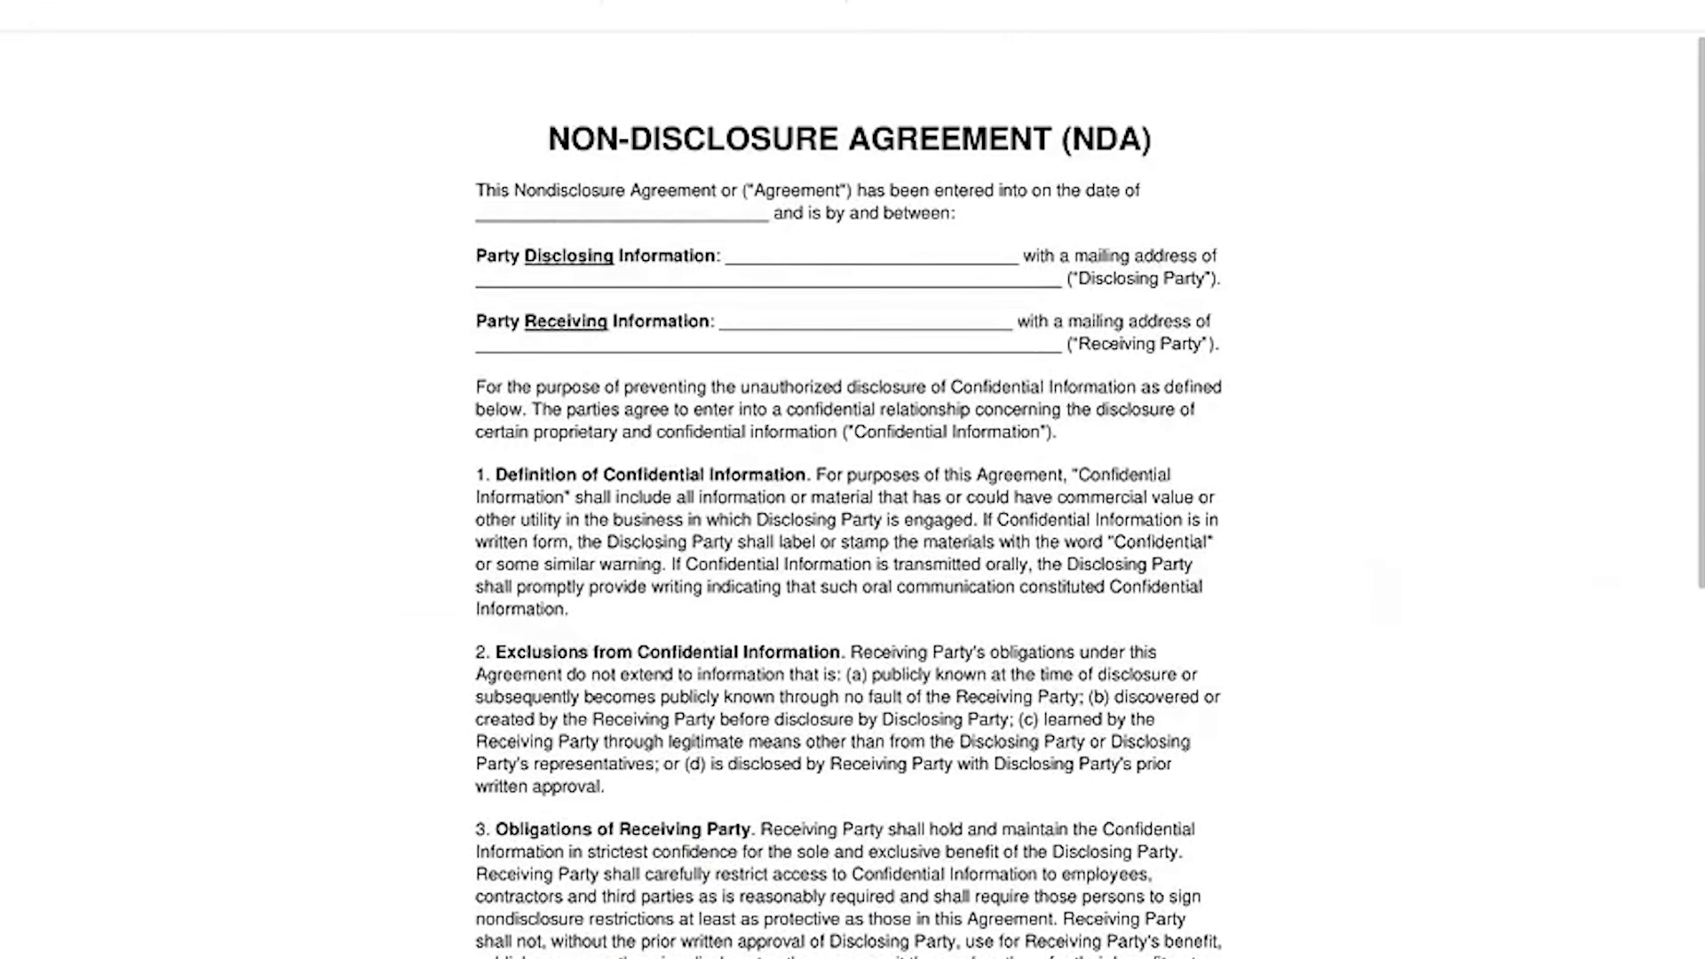
Set the assessment's country/region to Hong Kong and run the risk assessment on the non-disclosure agreement.
scroll(1275, 762, "down", 11)
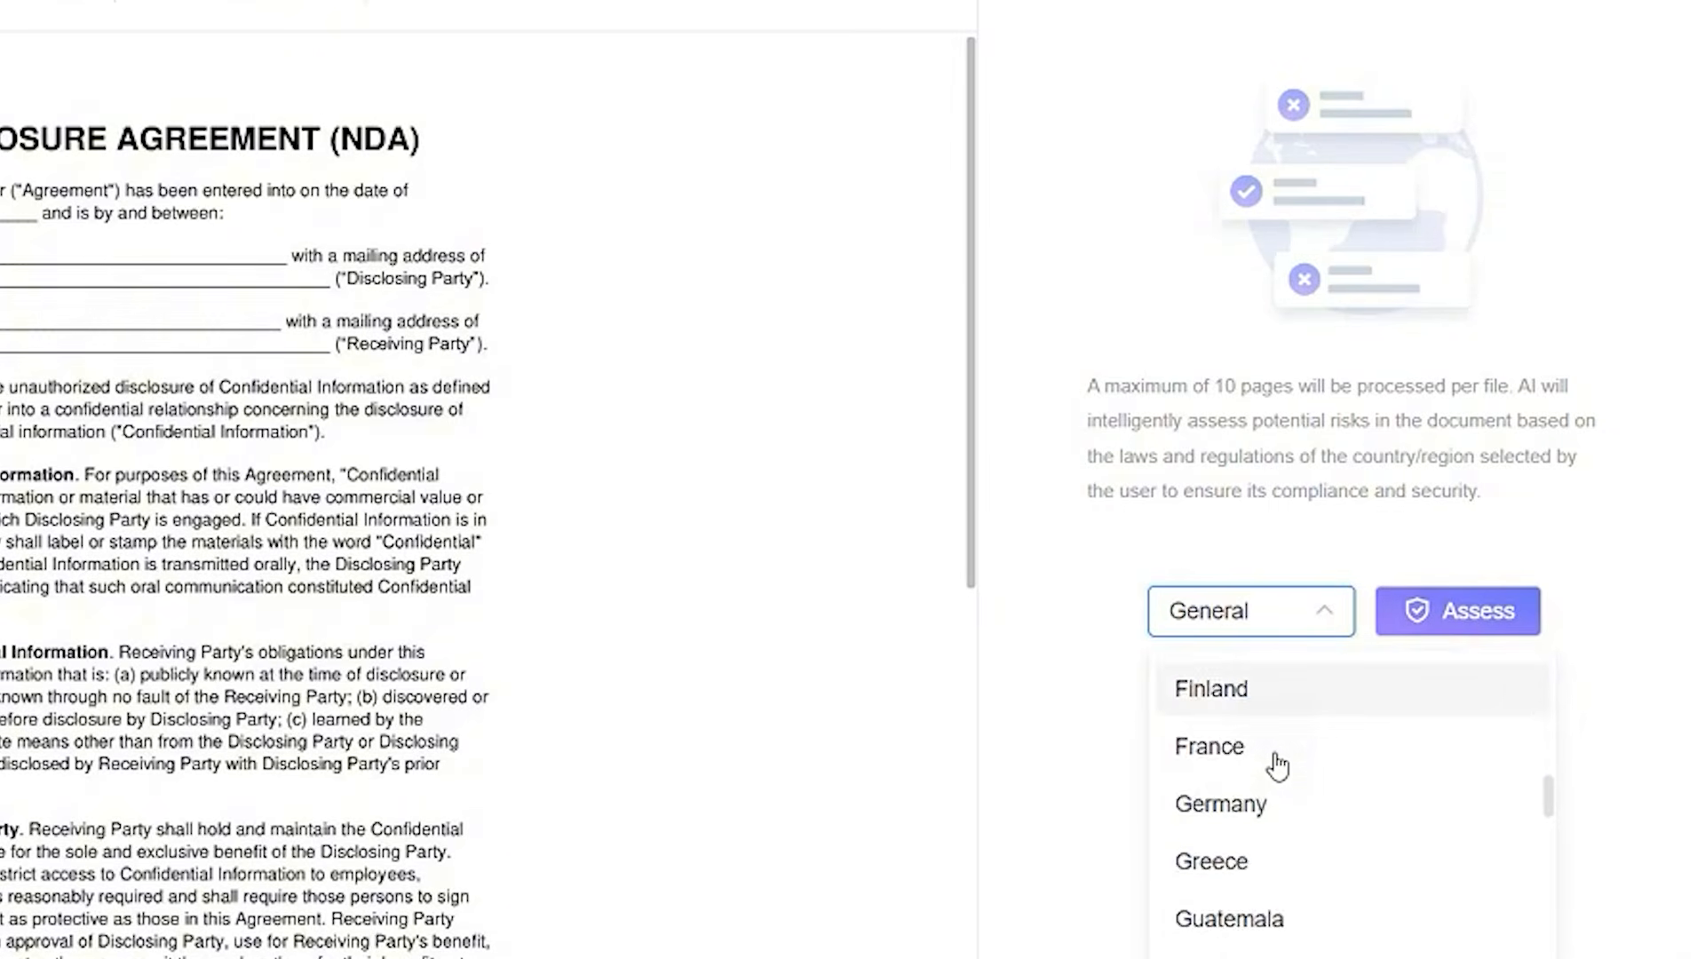
scroll(1278, 766, "down", 3)
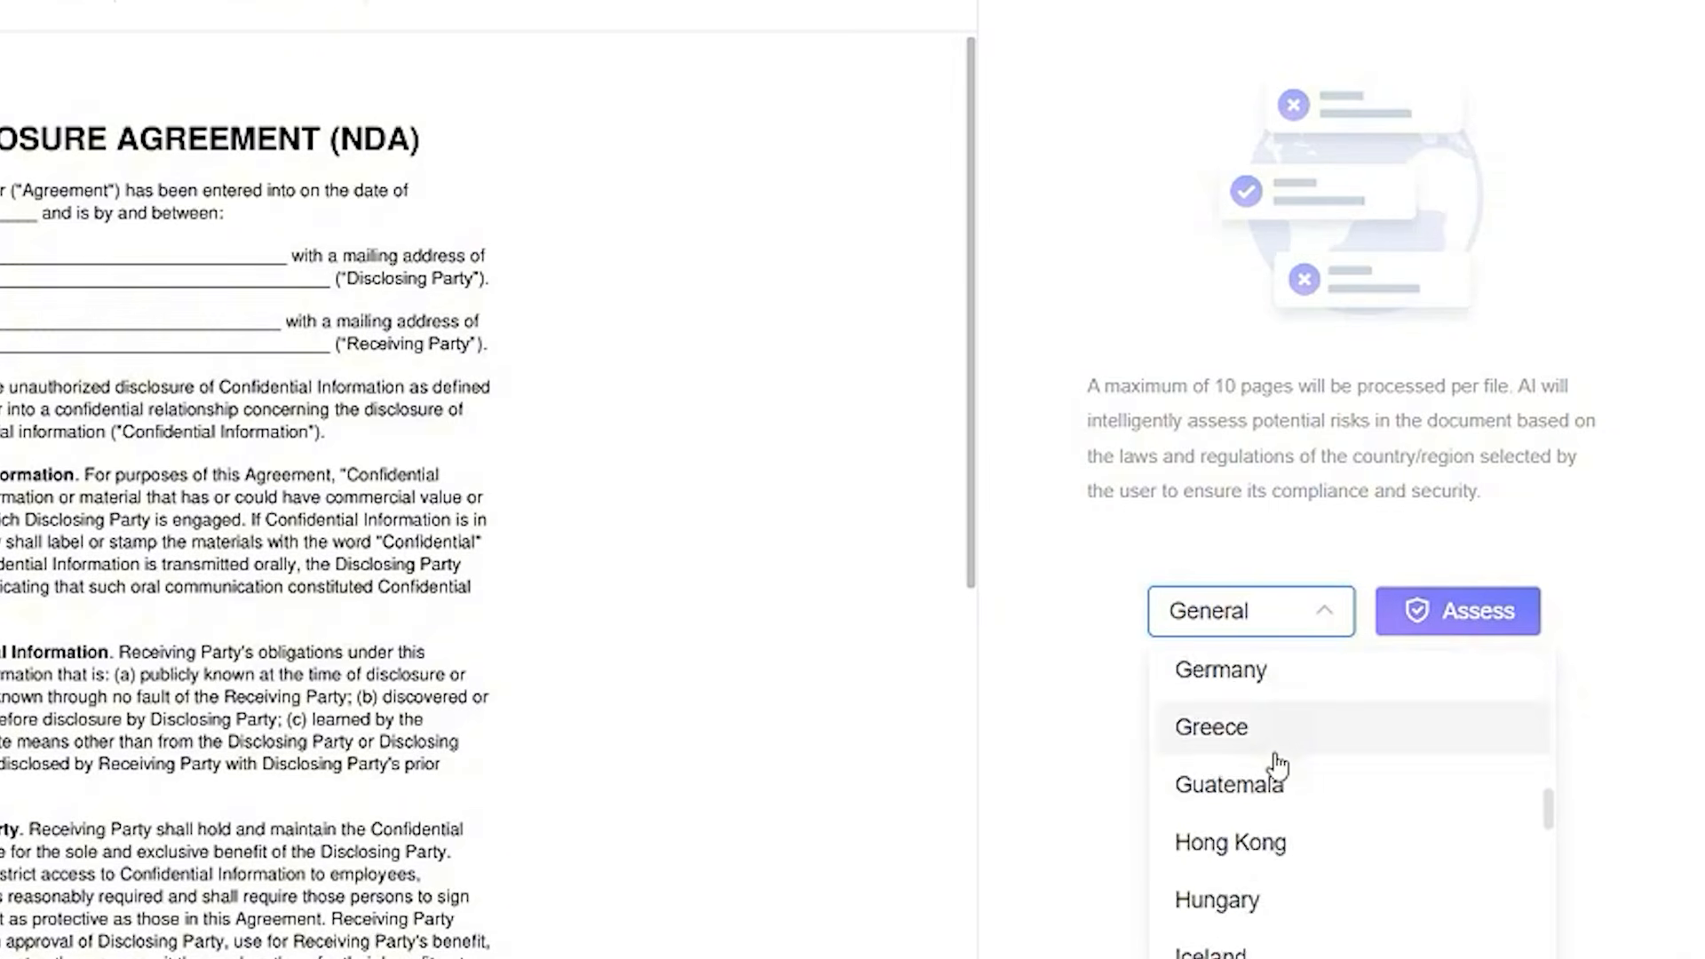
left_click(1247, 804)
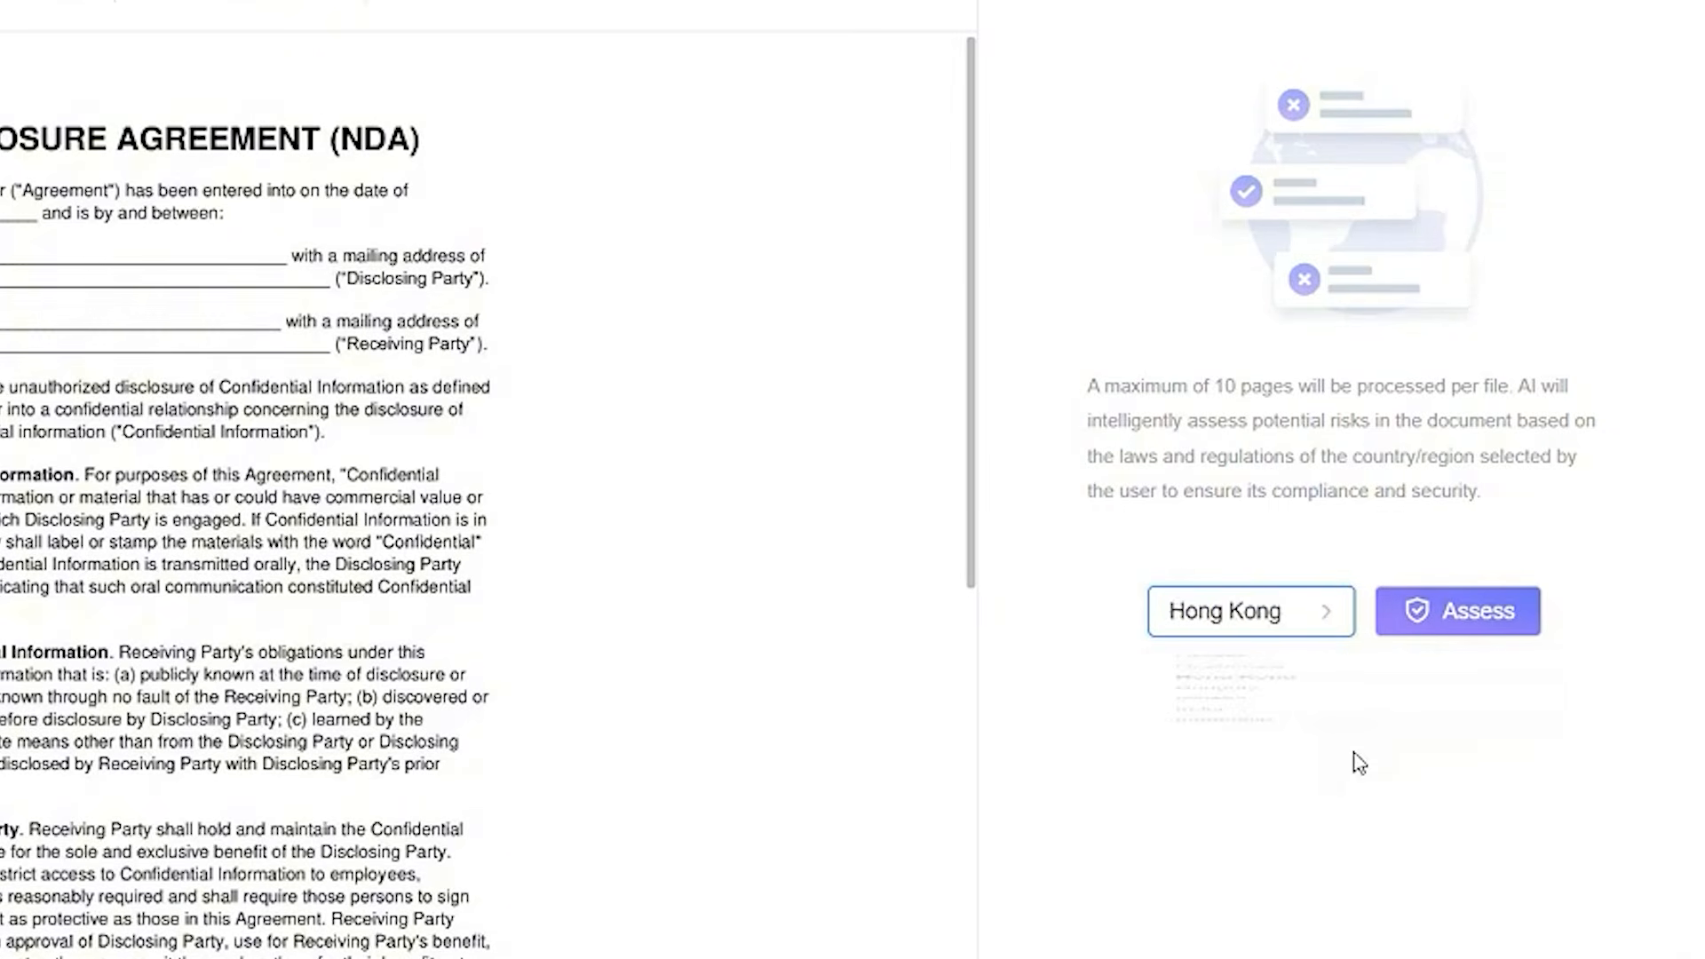
left_click(1457, 648)
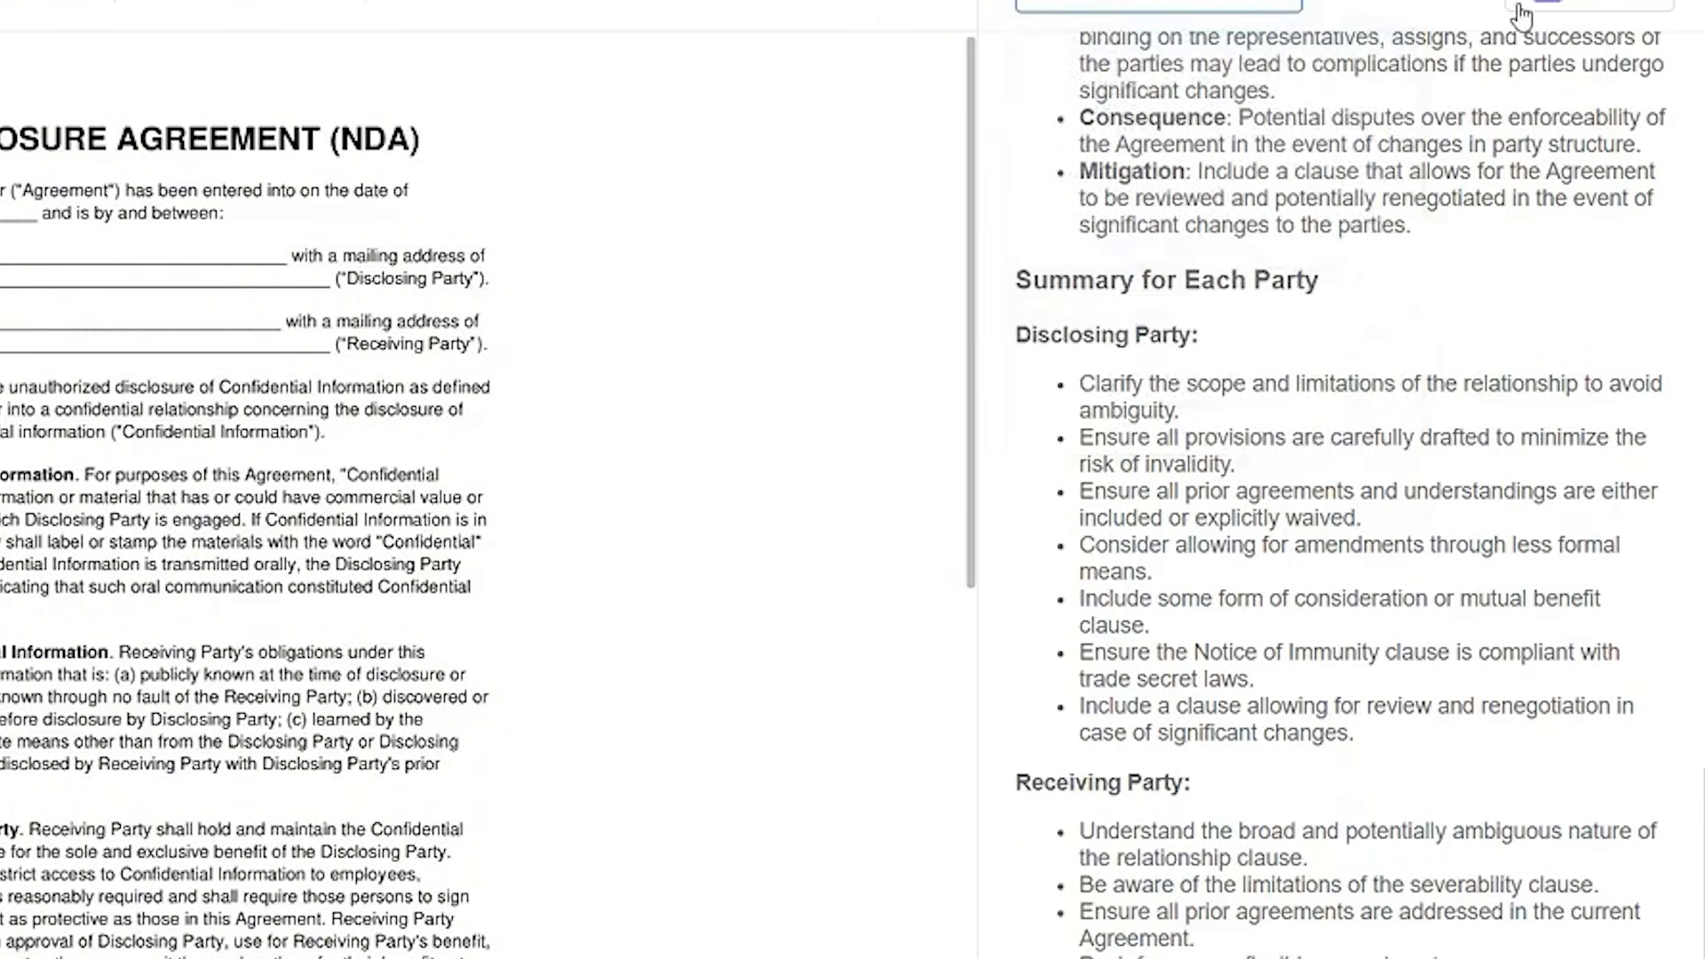
left_click(1584, 4)
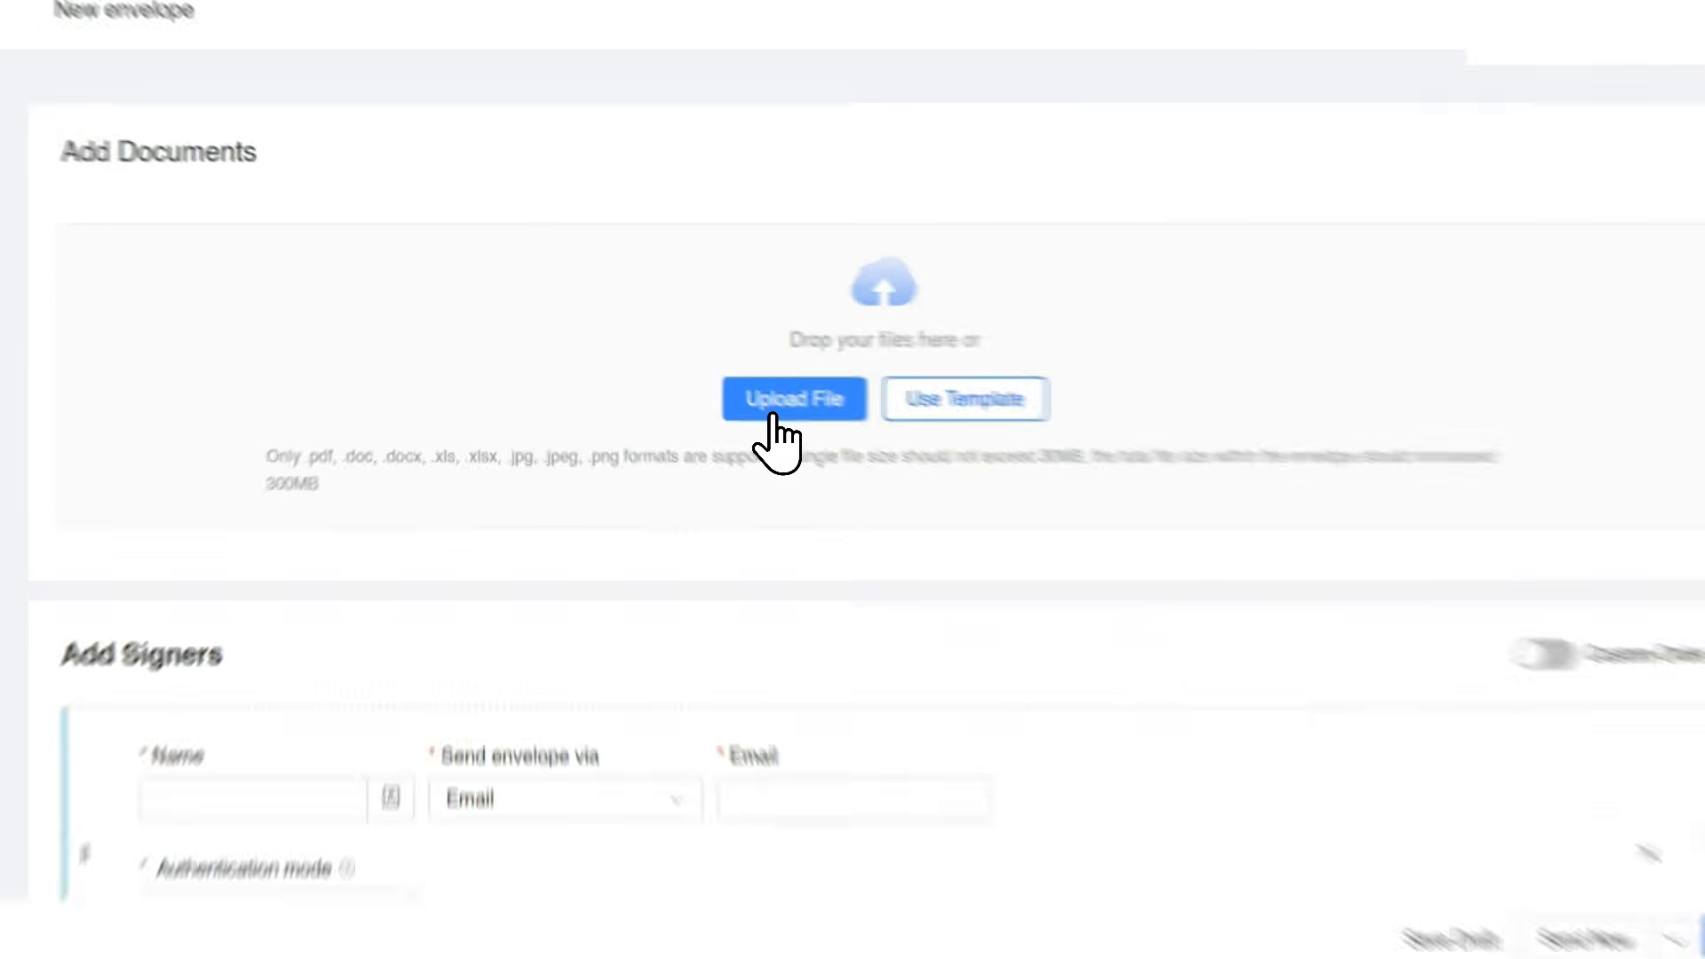
Upload the vendor services agreement PDF to the new envelope and enter the first signer's name and e-mail.
left_click(744, 405)
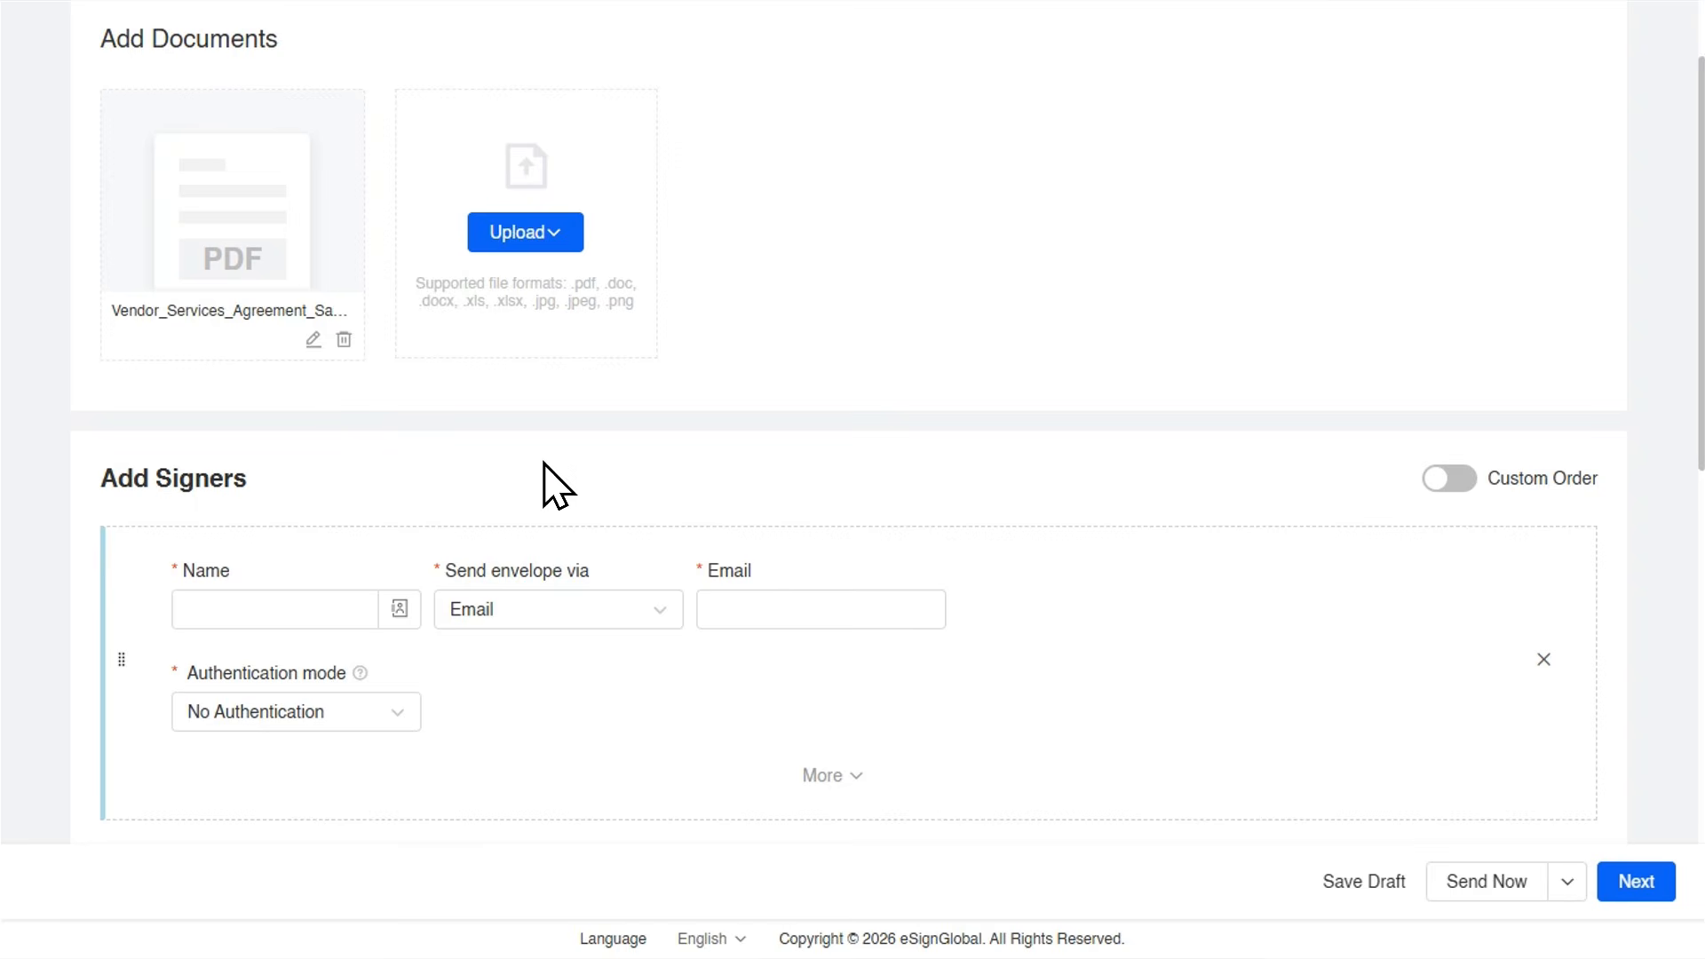
scroll(544, 462, "down", 1)
left_click(319, 484)
type("Mr. Sanjaya")
left_click(760, 484)
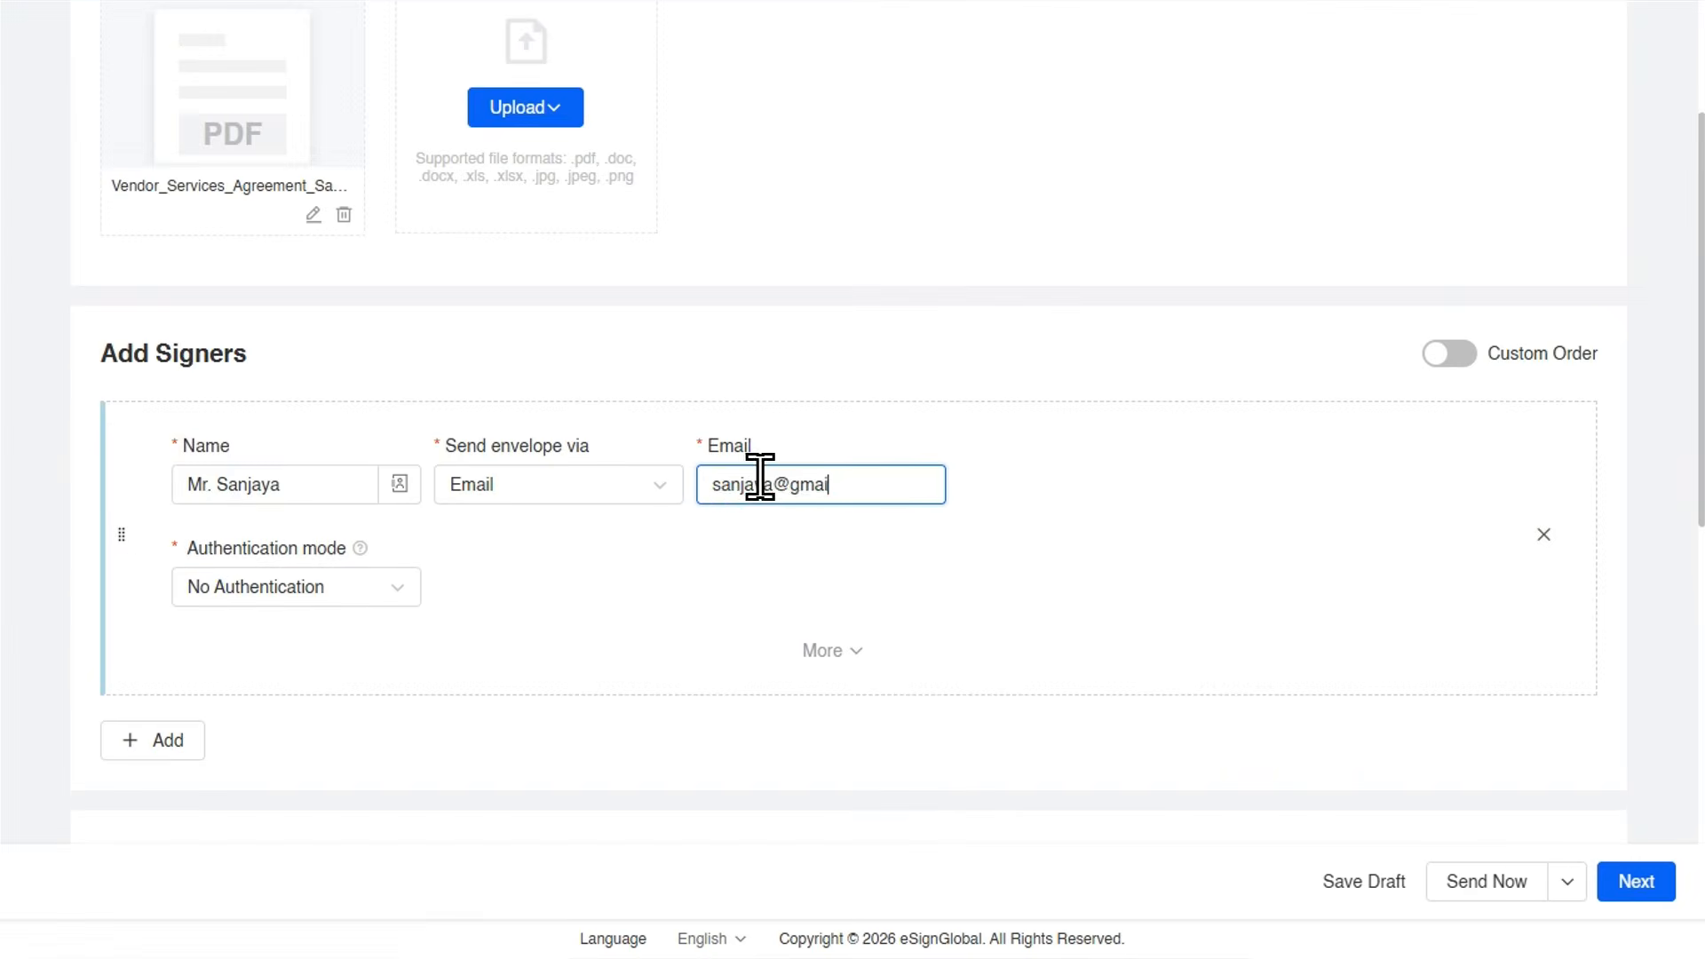
Add a second signer to the envelope and enter that signer's name.
scroll(782, 515, "down", 1)
left_click(813, 528)
scroll(888, 604, "down", 1)
left_click(822, 662)
left_click(156, 487)
left_click(314, 554)
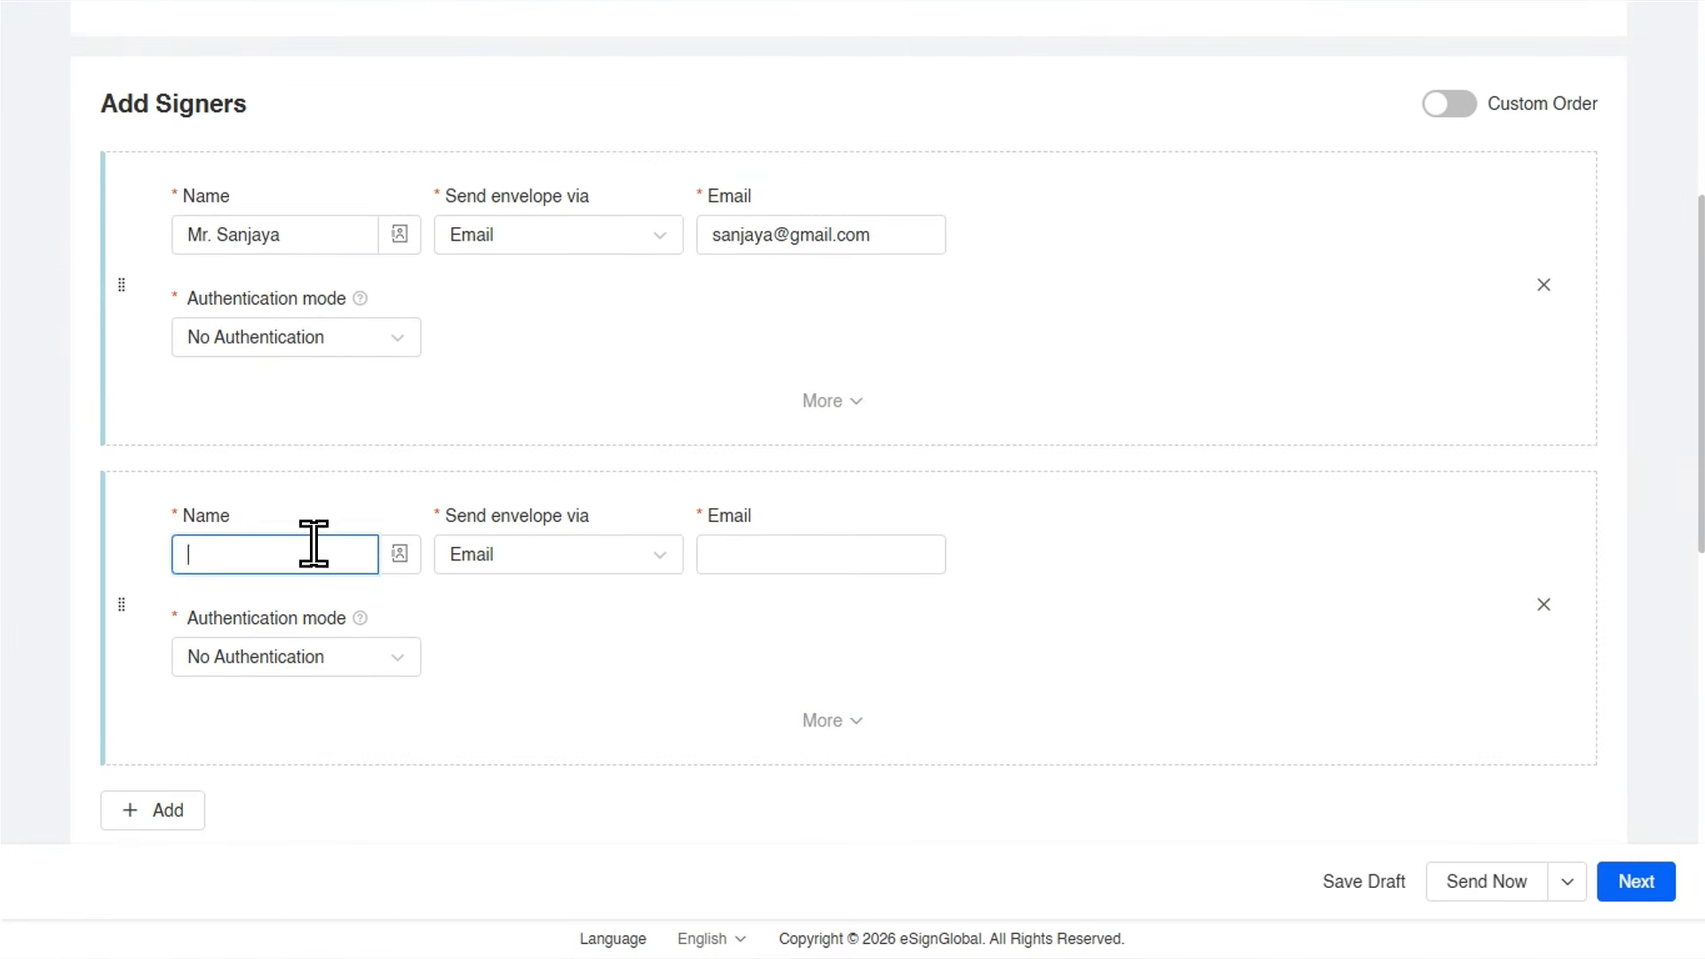
type("Mr D")
key("BackSpace")
key("BackSpace")
type(". Dim")
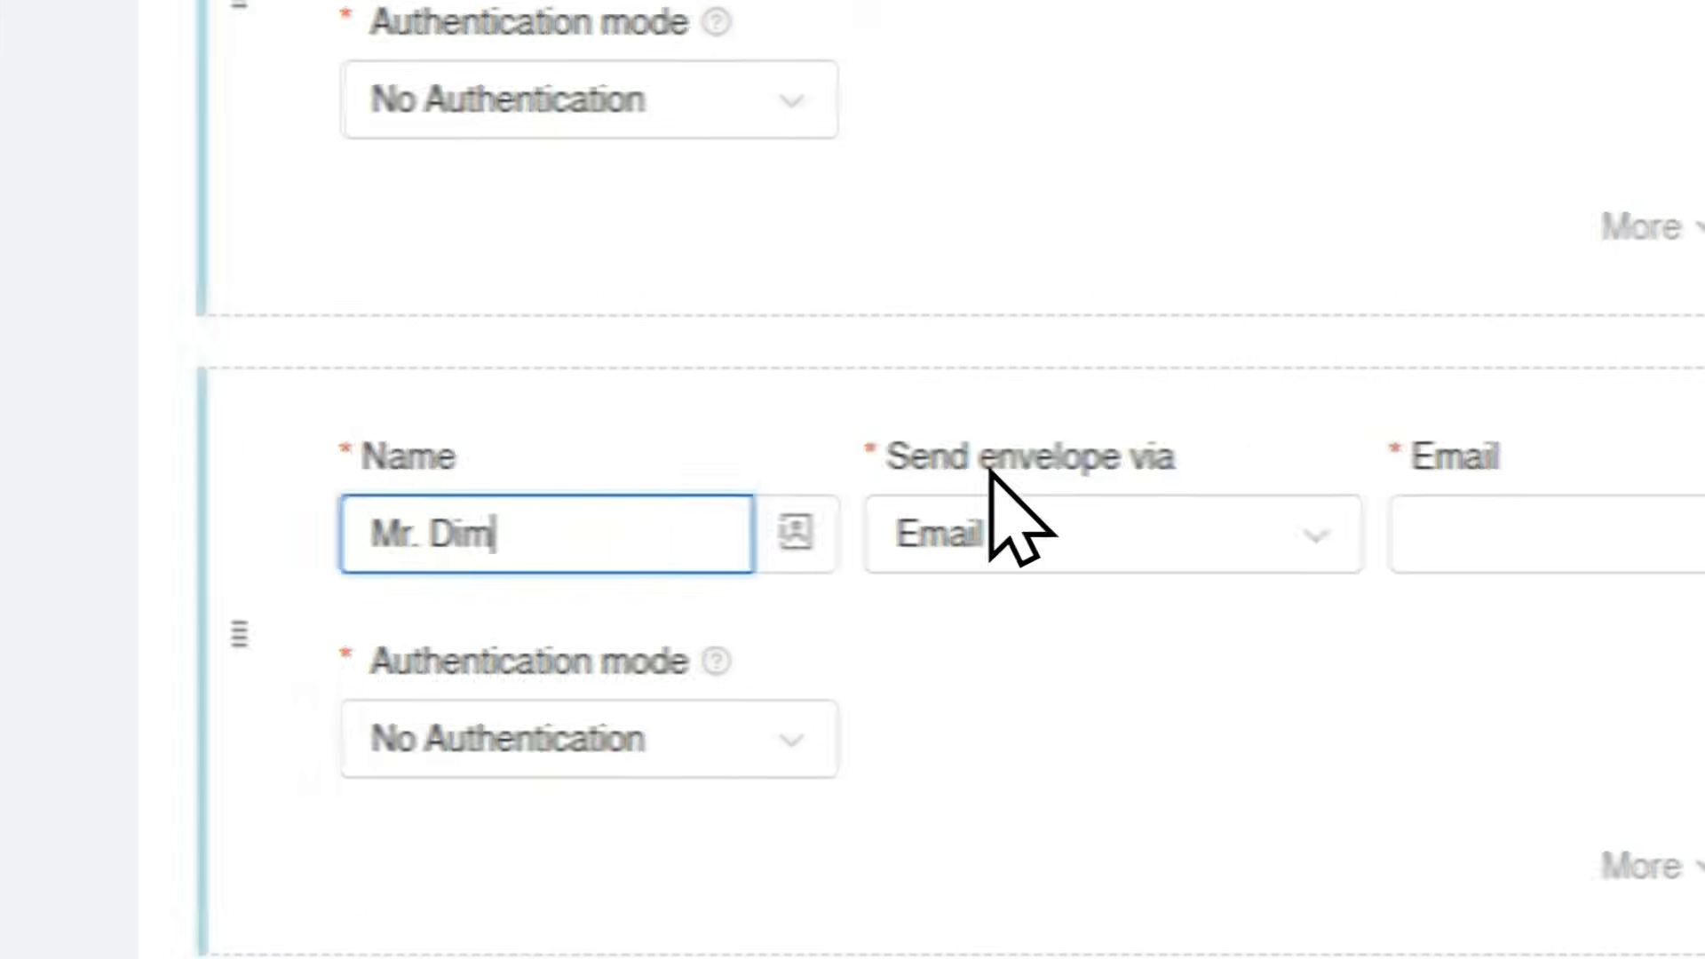
left_click(743, 555)
type("dimas.")
left_click_drag(1004, 510, 860, 526)
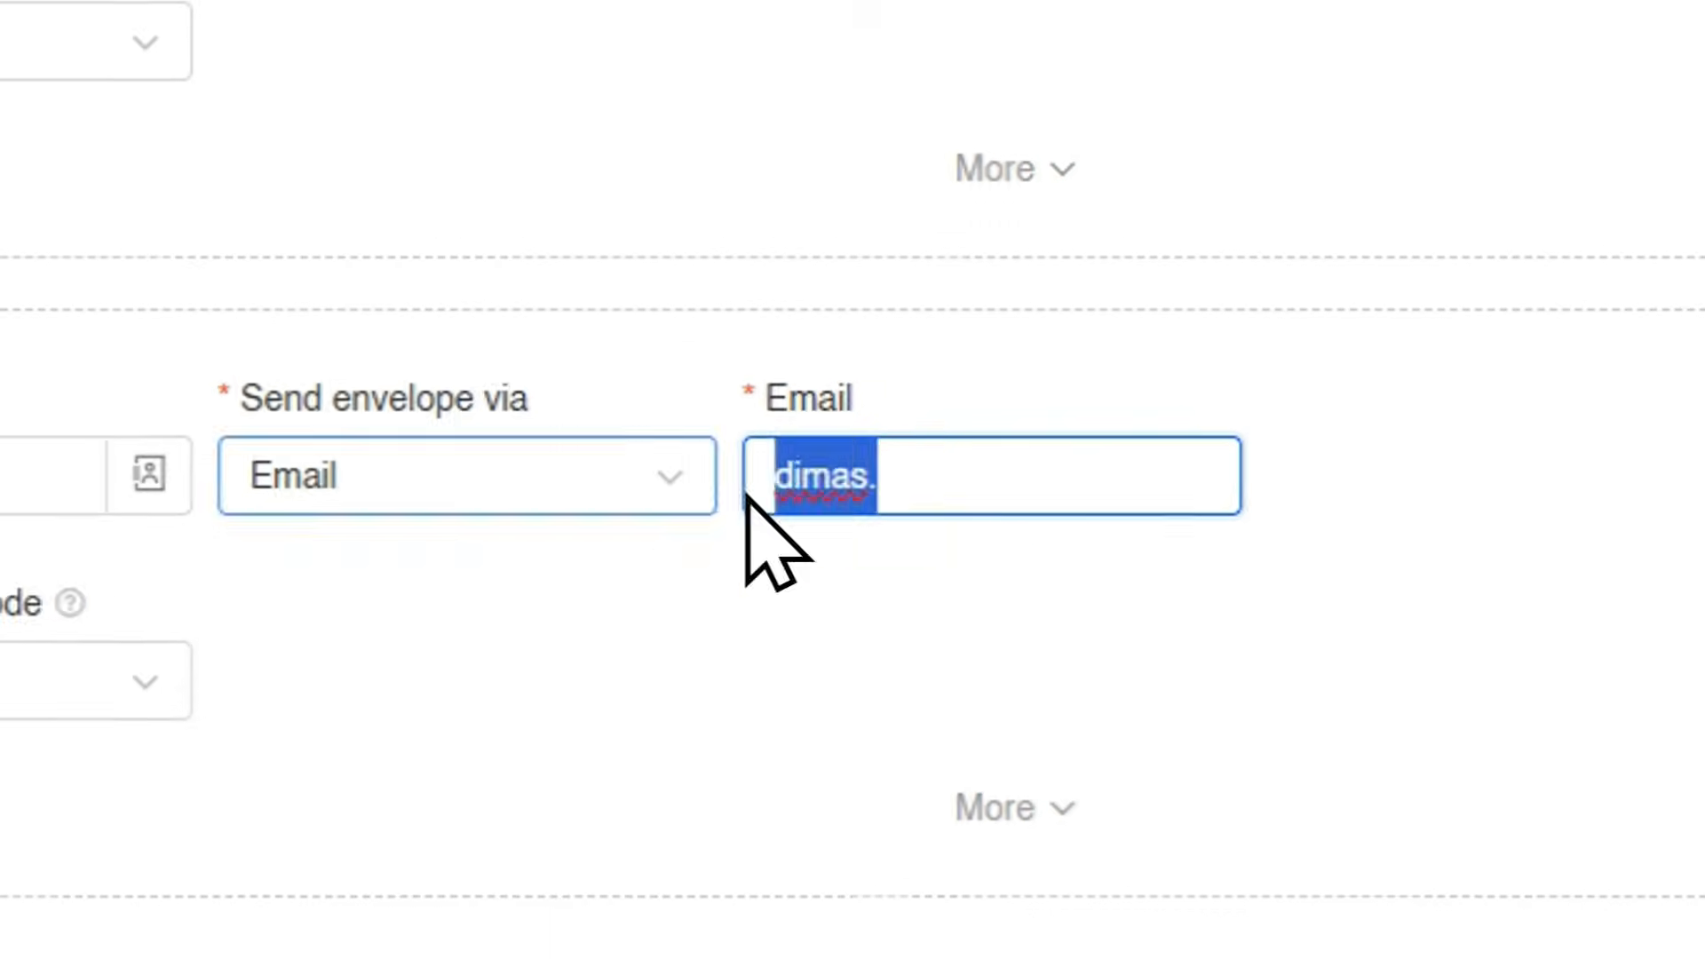
key("BackSpace")
Fill in the second signer's e-mail.
left_click(113, 517)
triple_click(324, 560)
left_click(771, 551)
type("D")
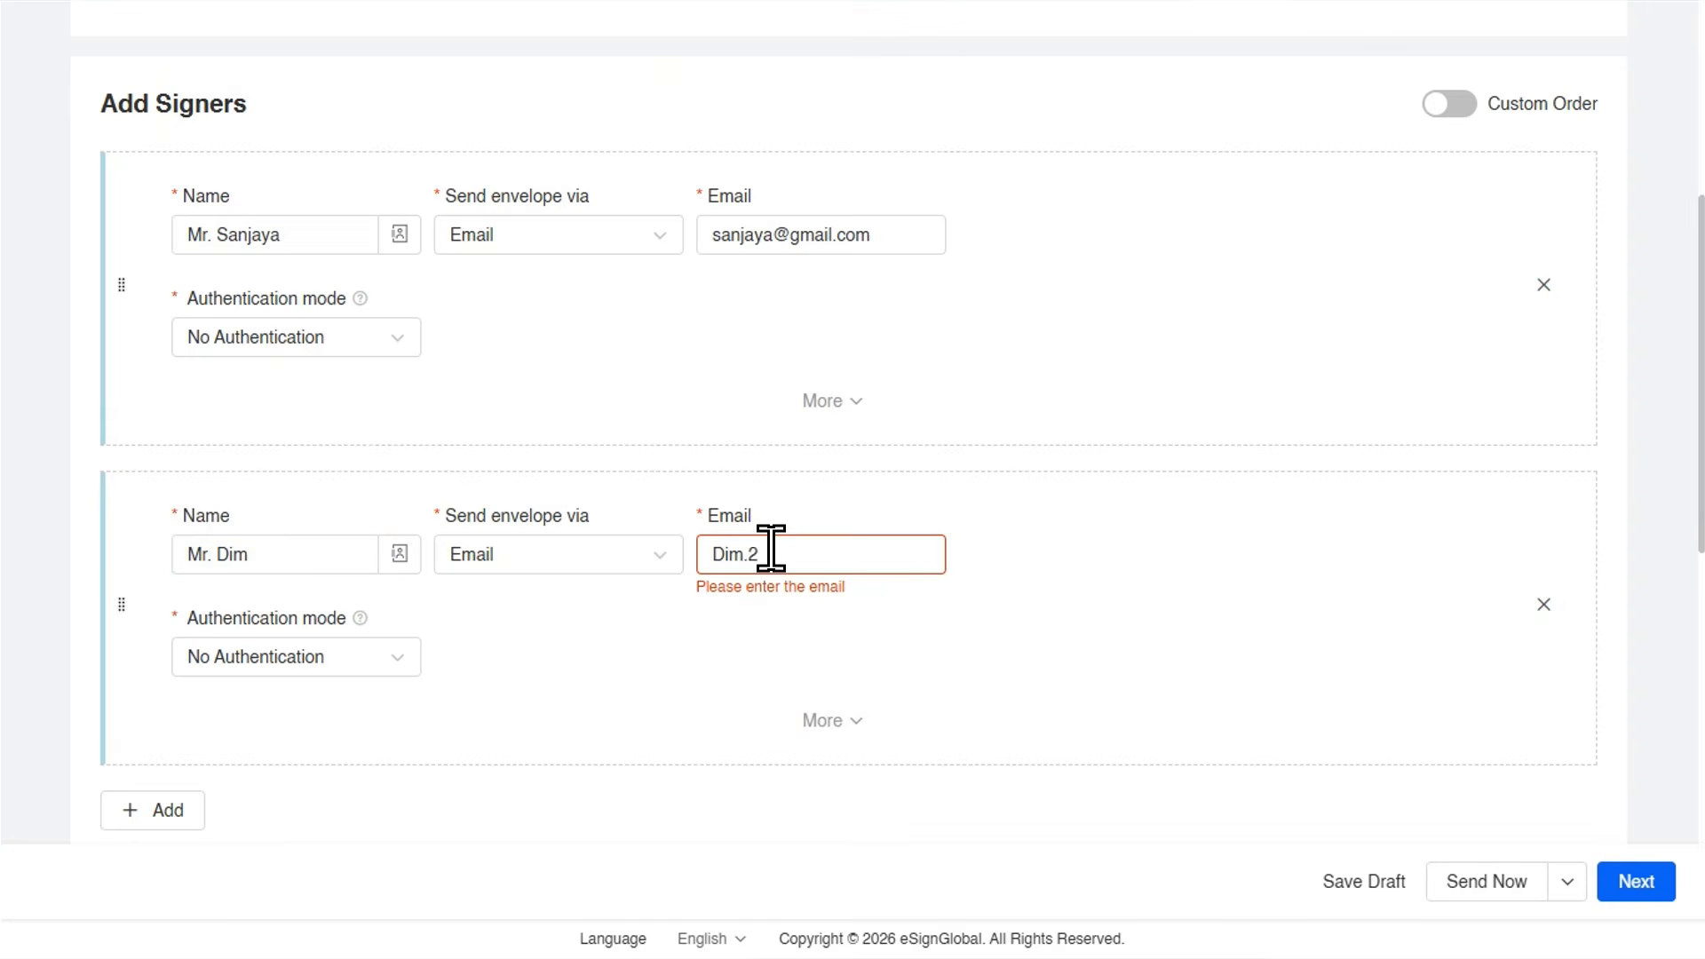
type("im23")
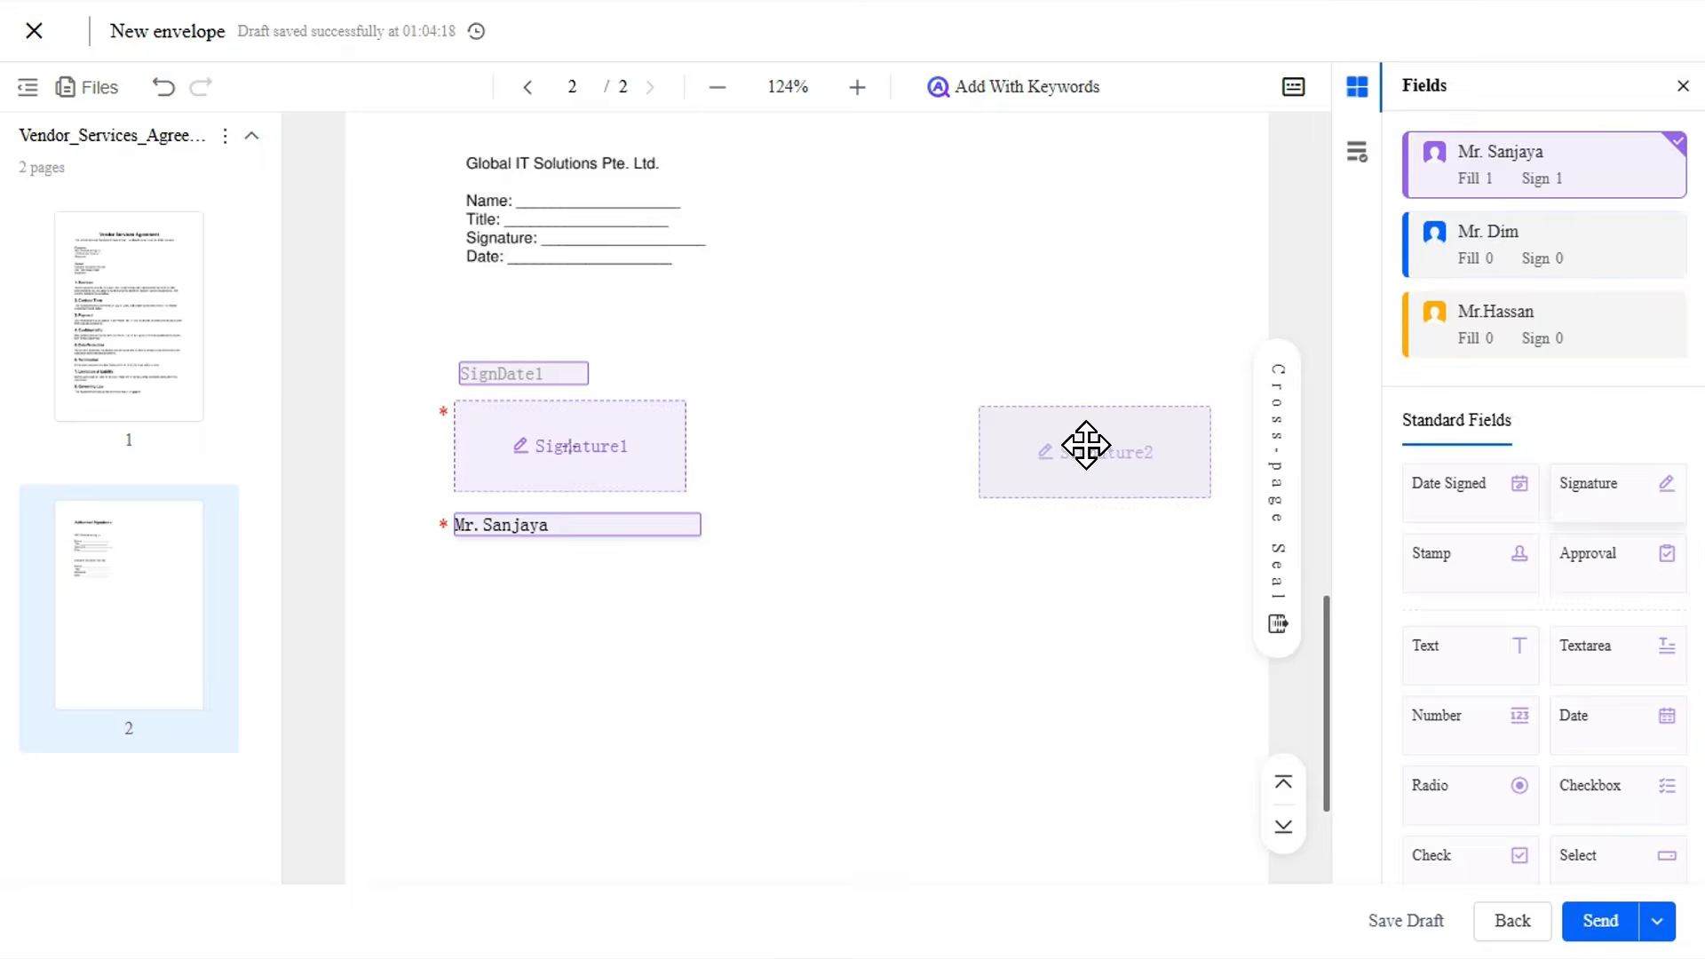
Place a signature field and a text field for the second signer on page 2, opposite the first signer's fields.
left_click_drag(1084, 445, 1185, 419)
key("Delete")
left_click(1506, 197)
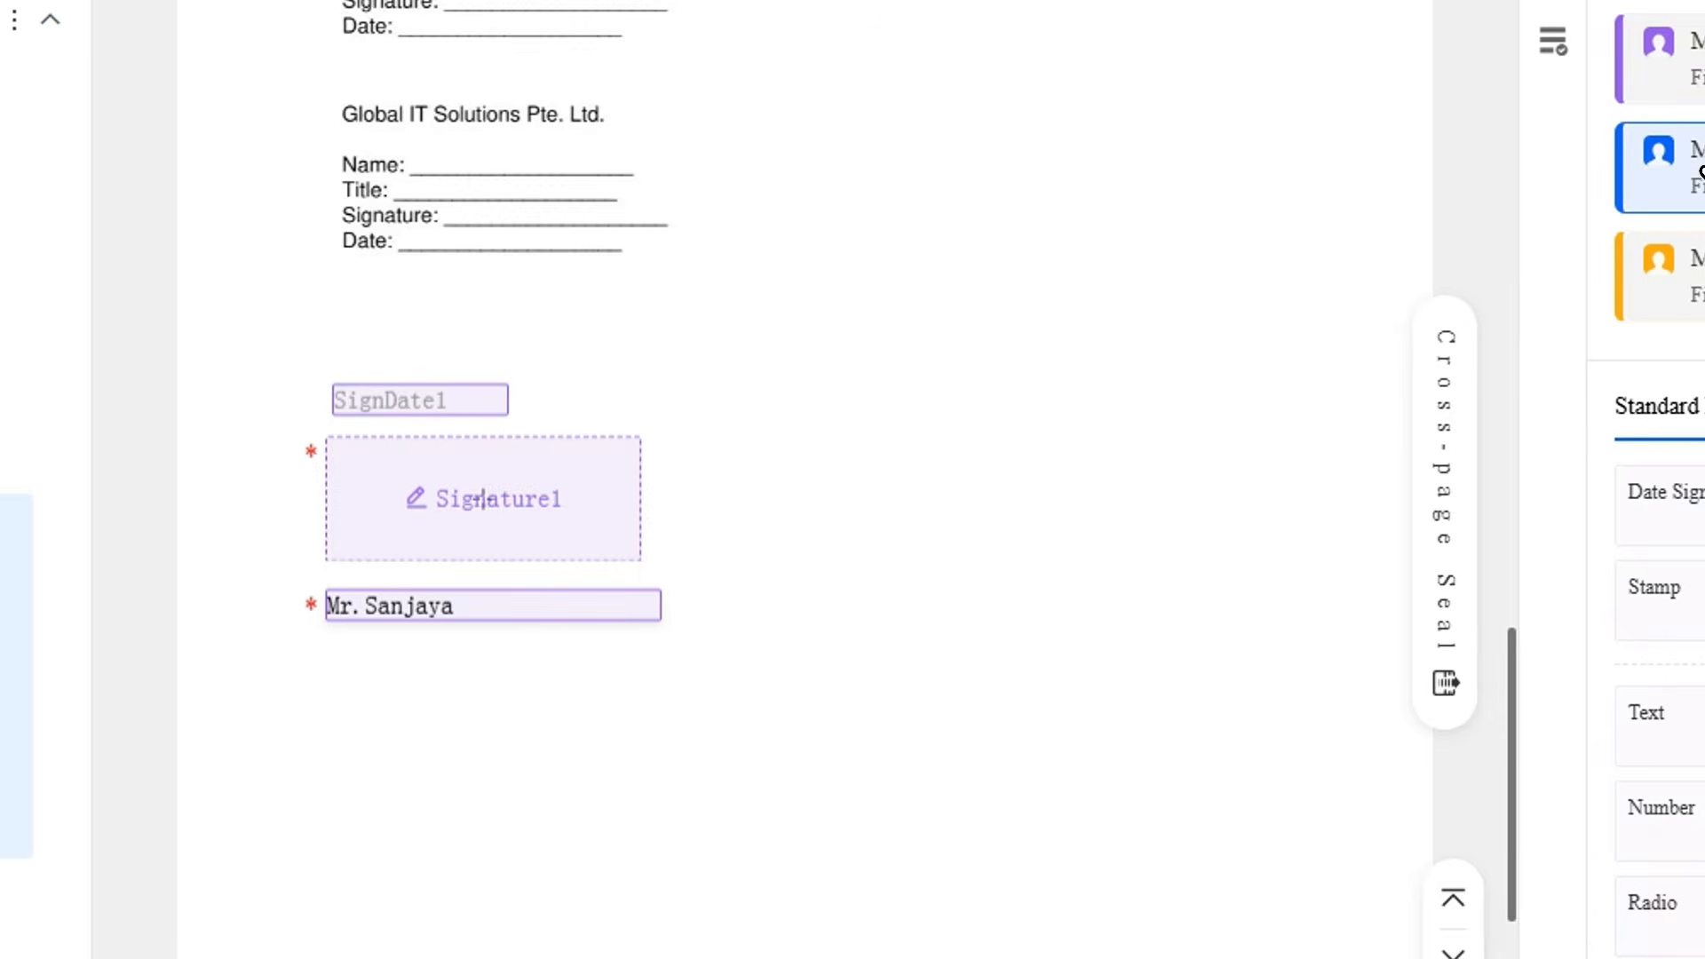
left_click_drag(1618, 491, 1232, 530)
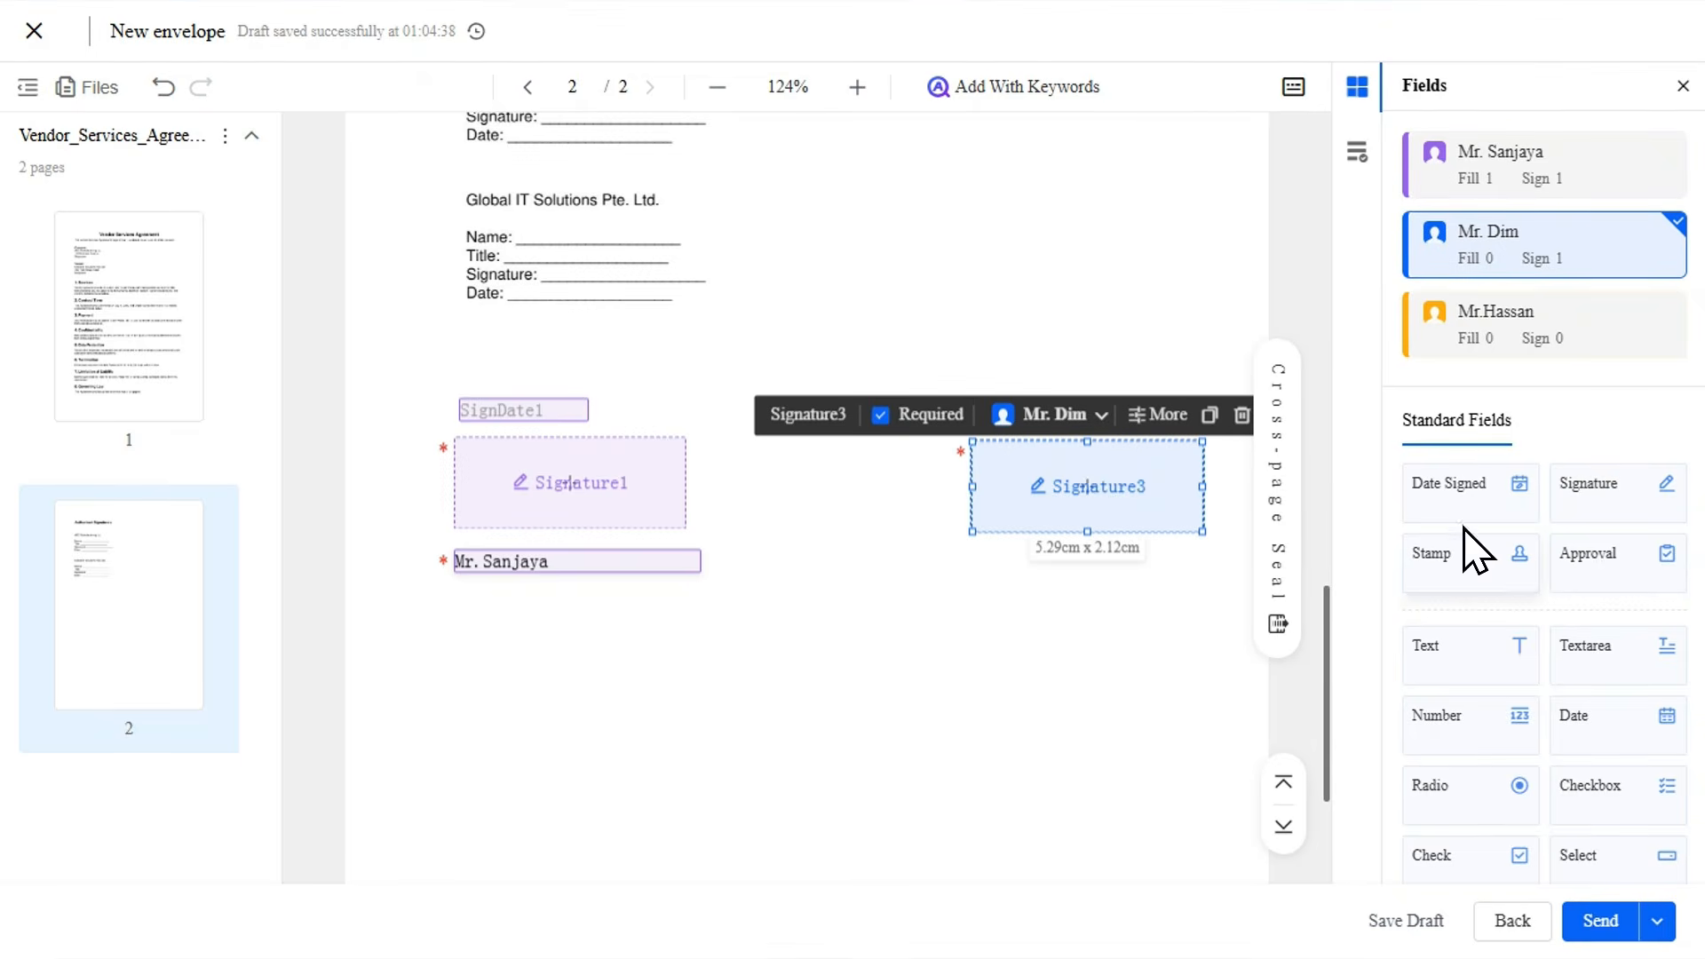
left_click_drag(1466, 658, 1058, 522)
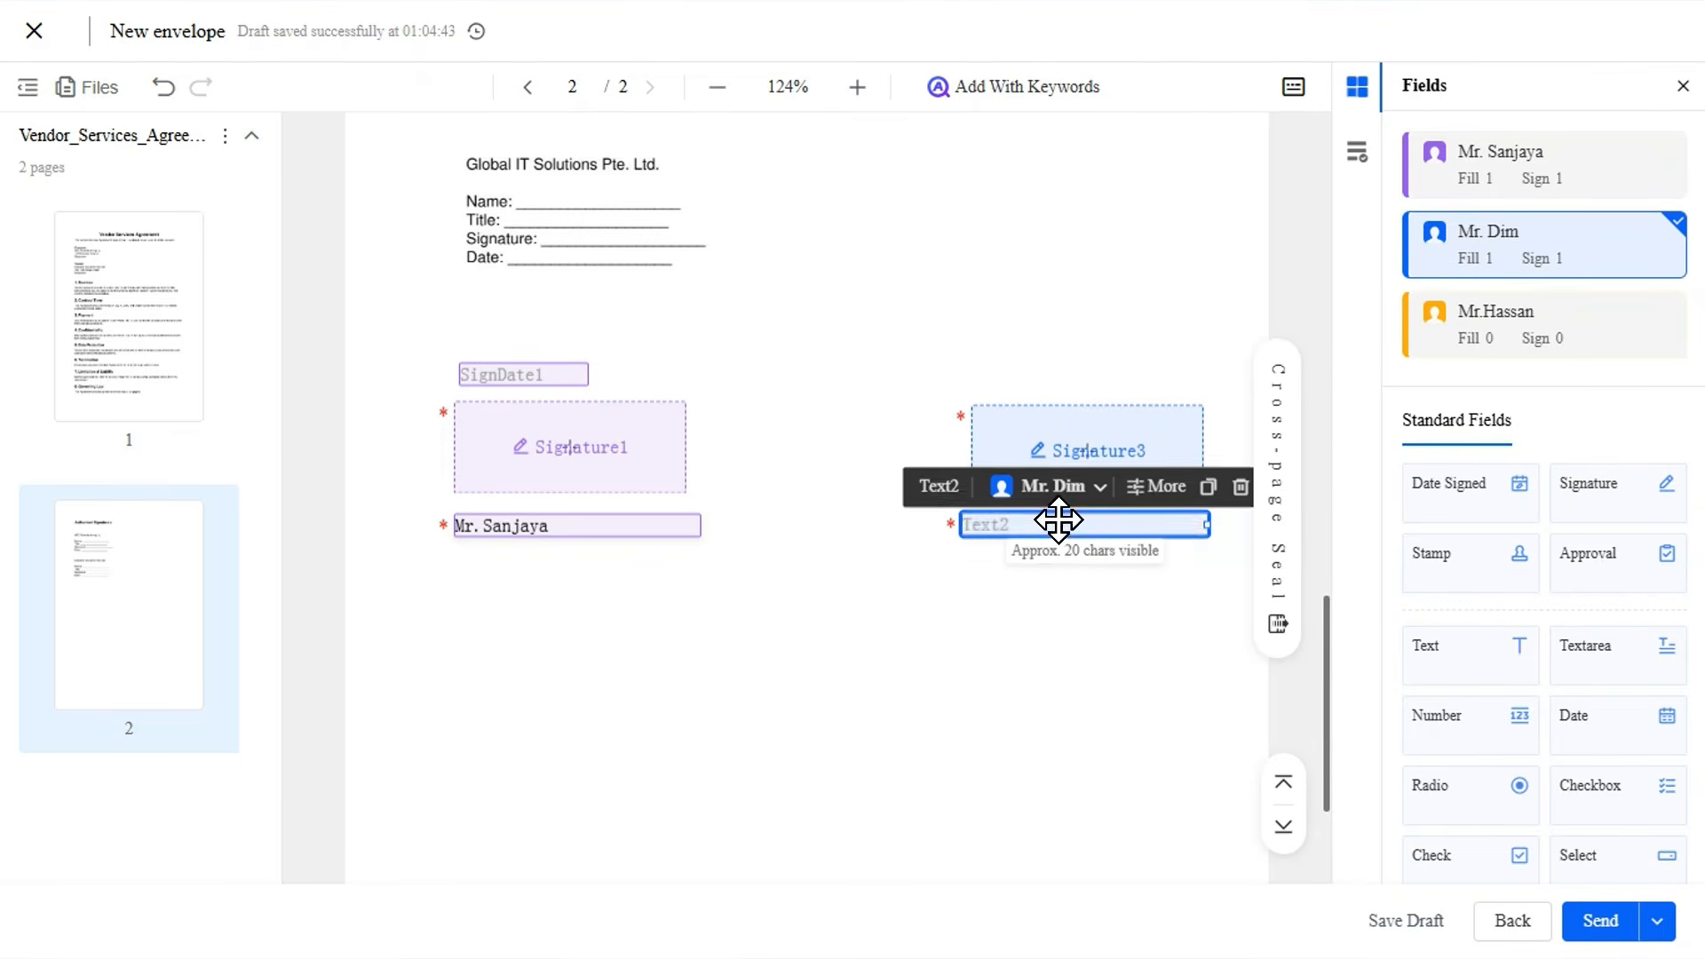
Enter the second signer's name in the new text field, narrow the field and align it beneath the right side of the signature field.
type("Mr.")
left_click_drag(1207, 524, 1026, 513)
left_click(1023, 551)
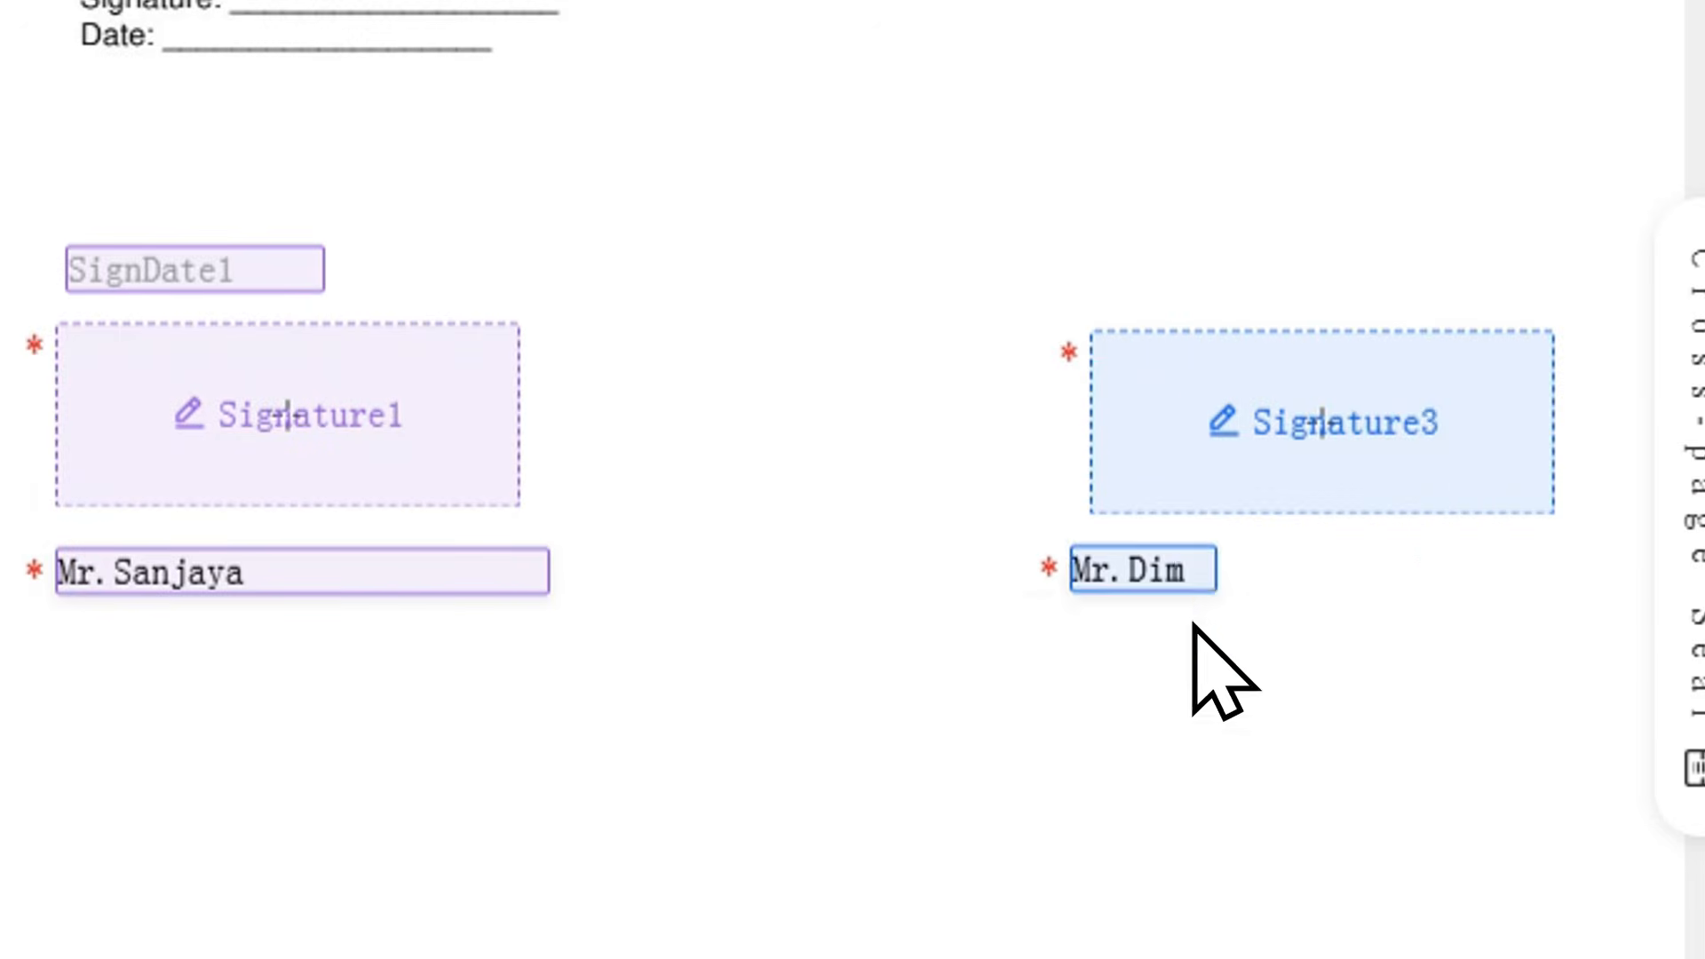
left_click_drag(1147, 568, 1480, 563)
Place a signature field for the third signer on page 2, centred below the other two signers' fields.
scroll(1129, 546, "down", 2)
left_click(1545, 324)
mouse_move(1629, 488)
left_mouse_down()
mouse_move(799, 373)
mouse_move(809, 392)
left_mouse_up()
left_click(1071, 537)
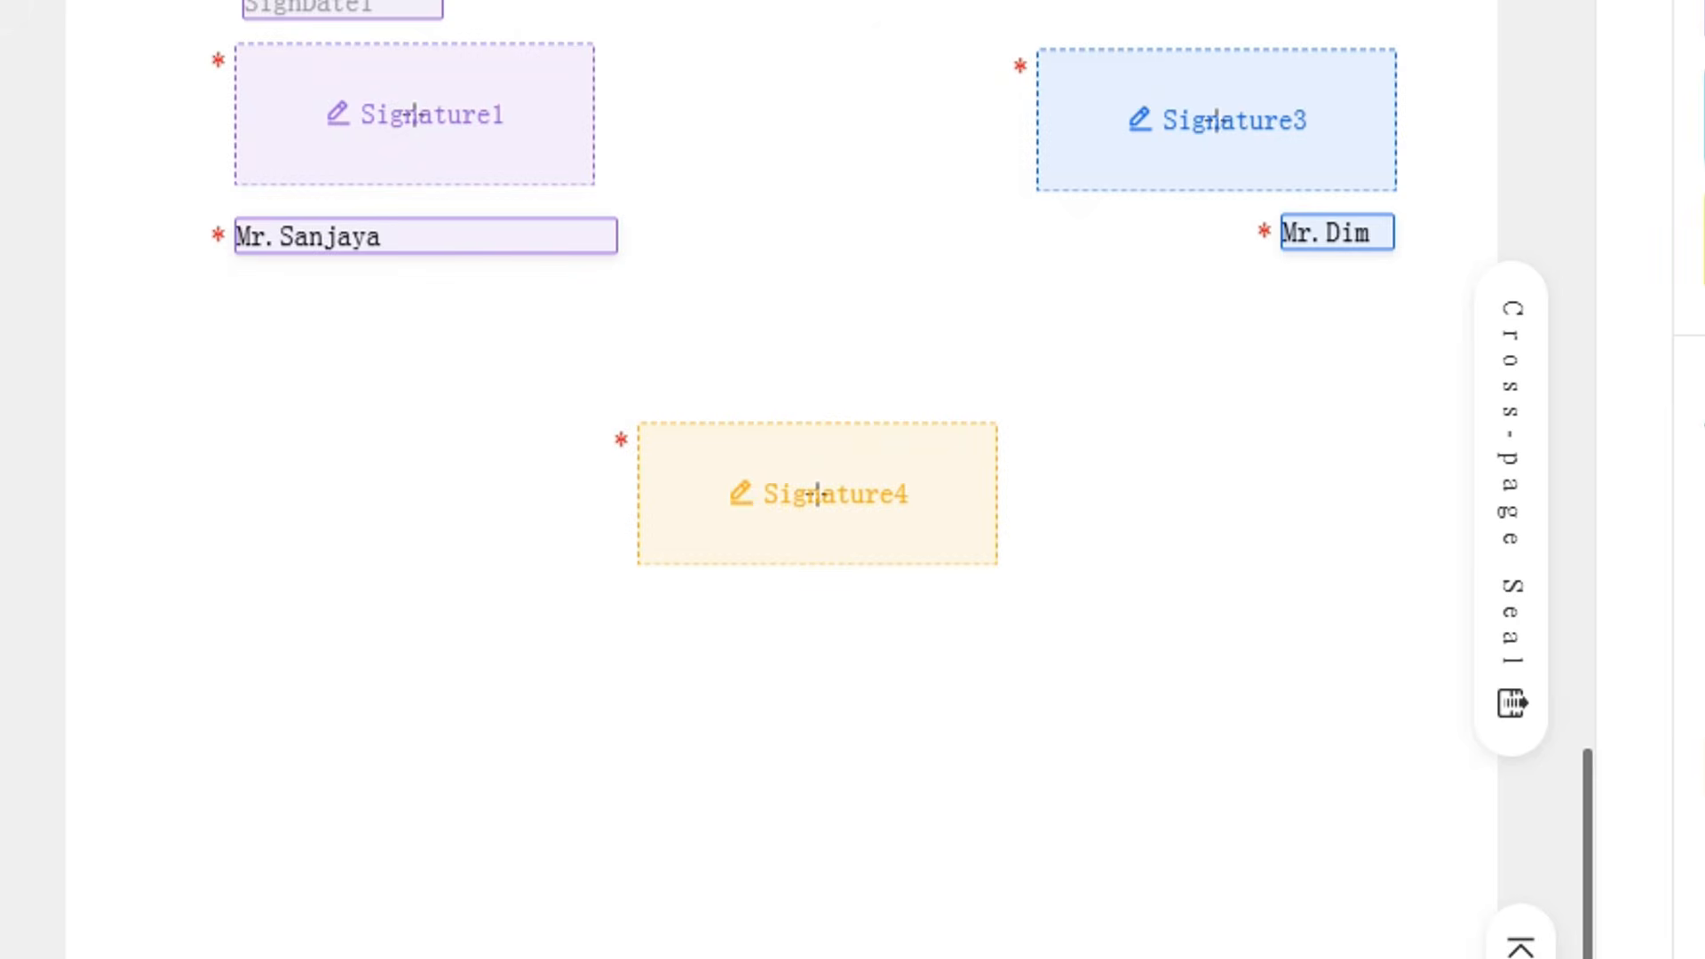
Add a text field beneath the third signer's signature field and fill in that signer's name.
left_click_drag(1643, 755, 814, 590)
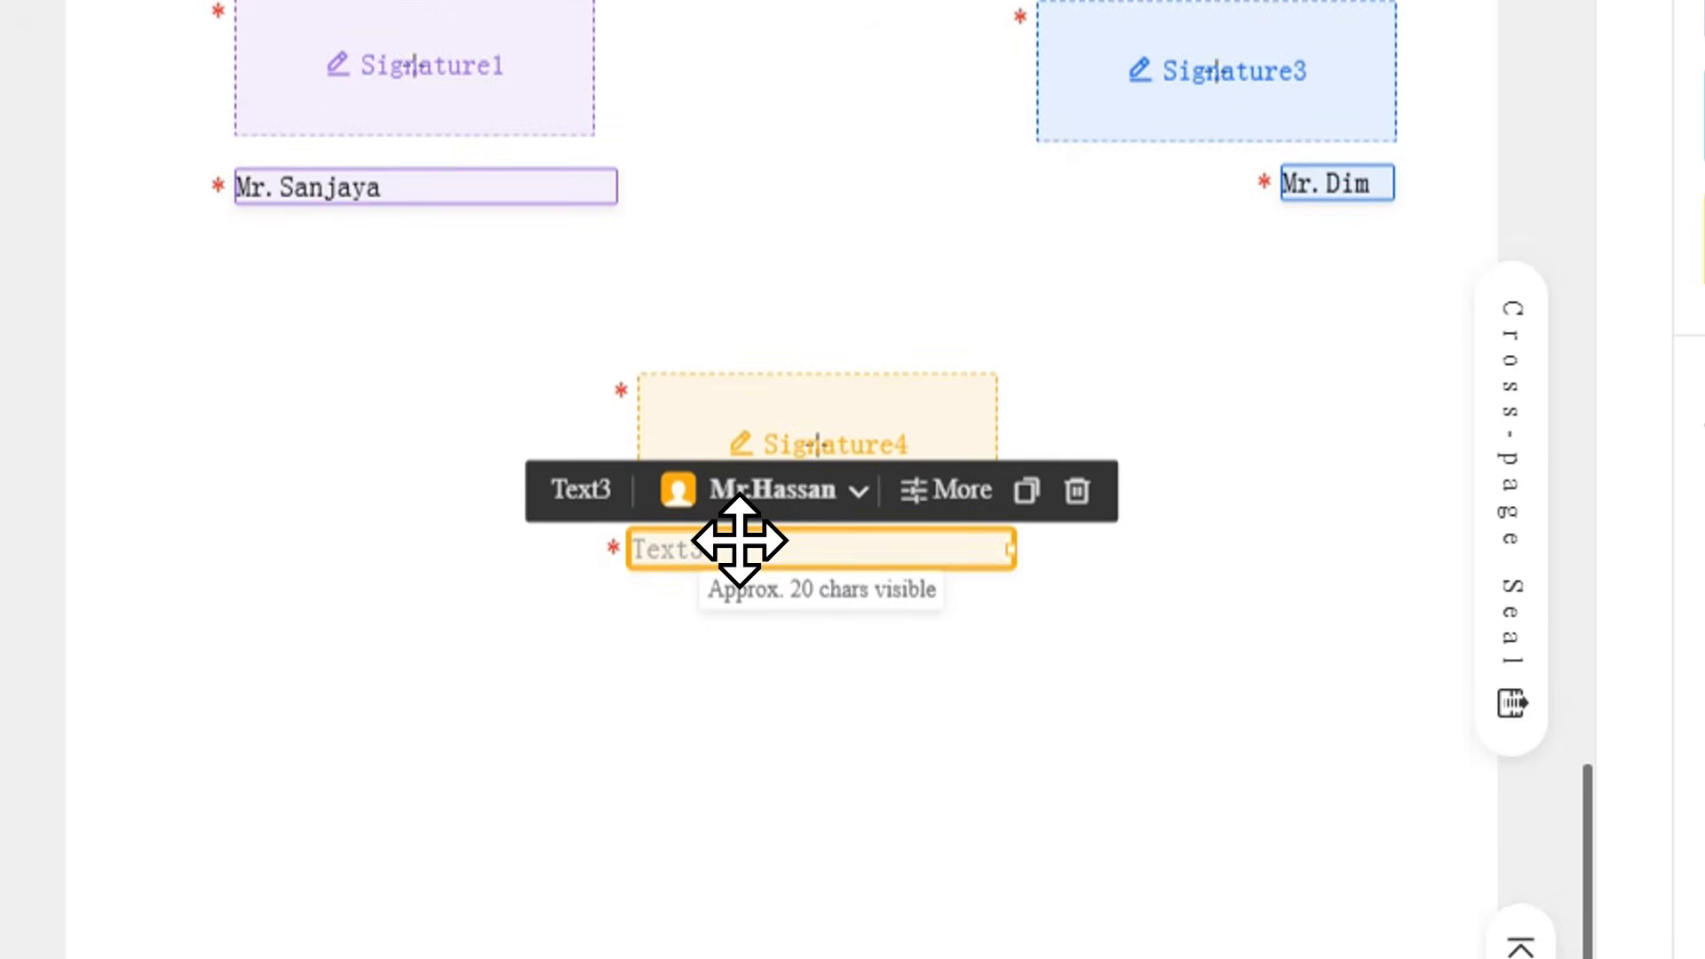
left_click(738, 551)
type("Mr. Hassan")
left_click(1245, 656)
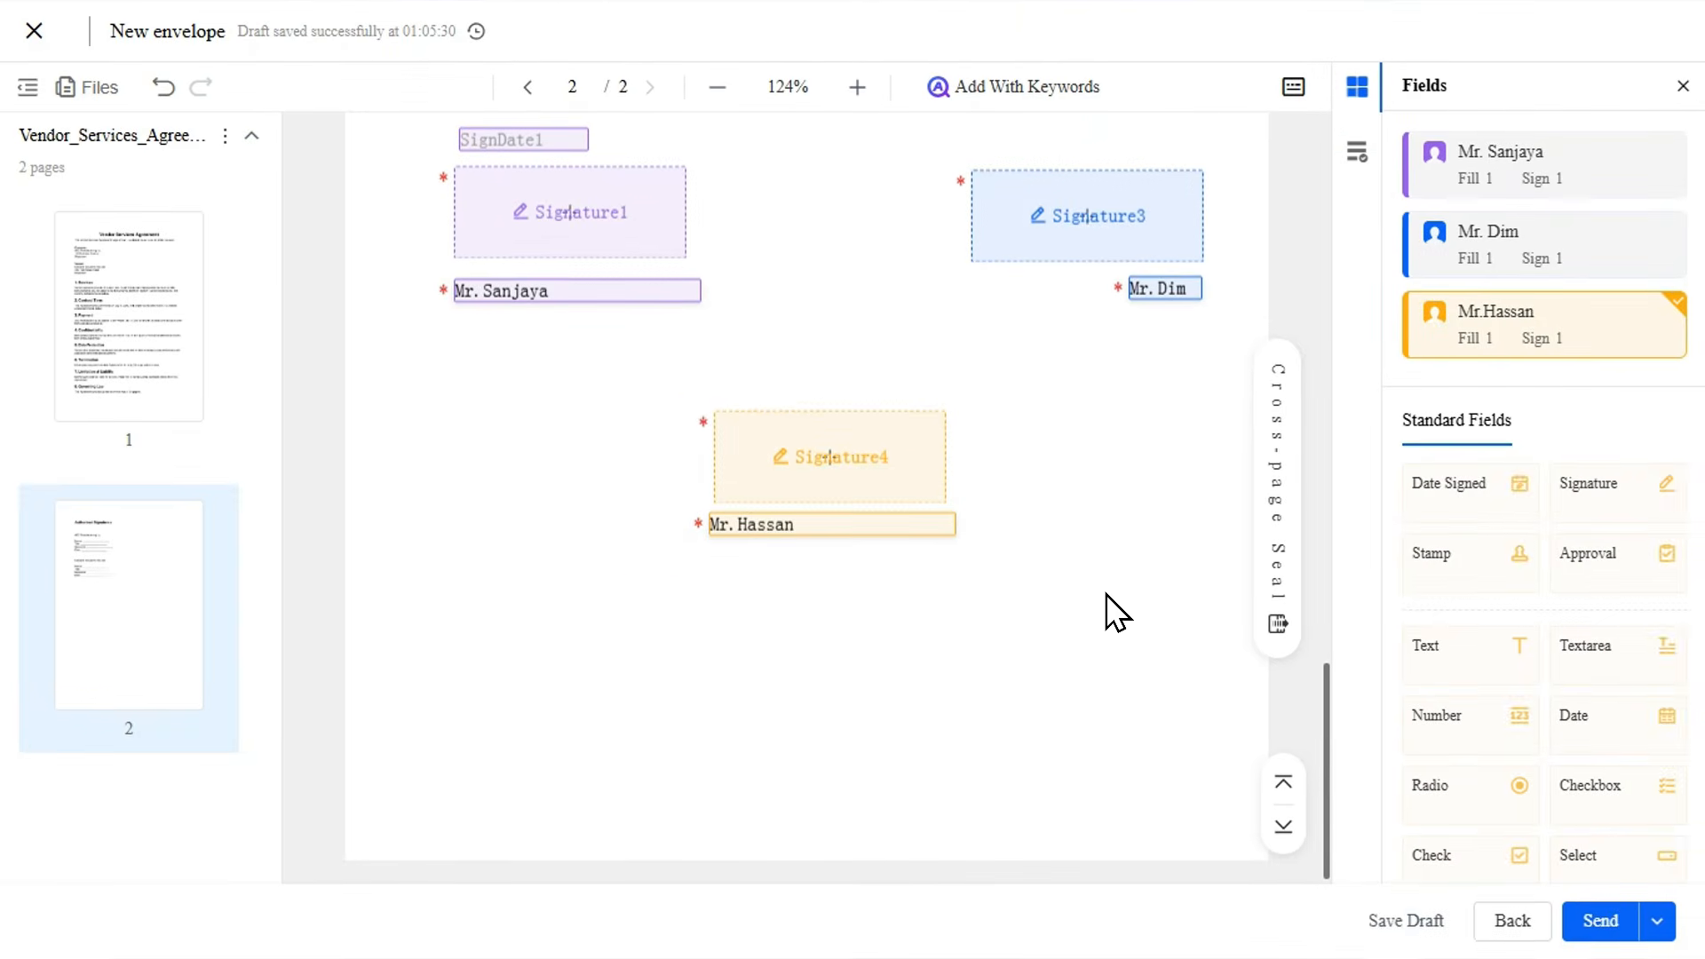
Send the vendor services agreement envelope to the signers and confirm the sending.
scroll(1439, 621, "down", 3)
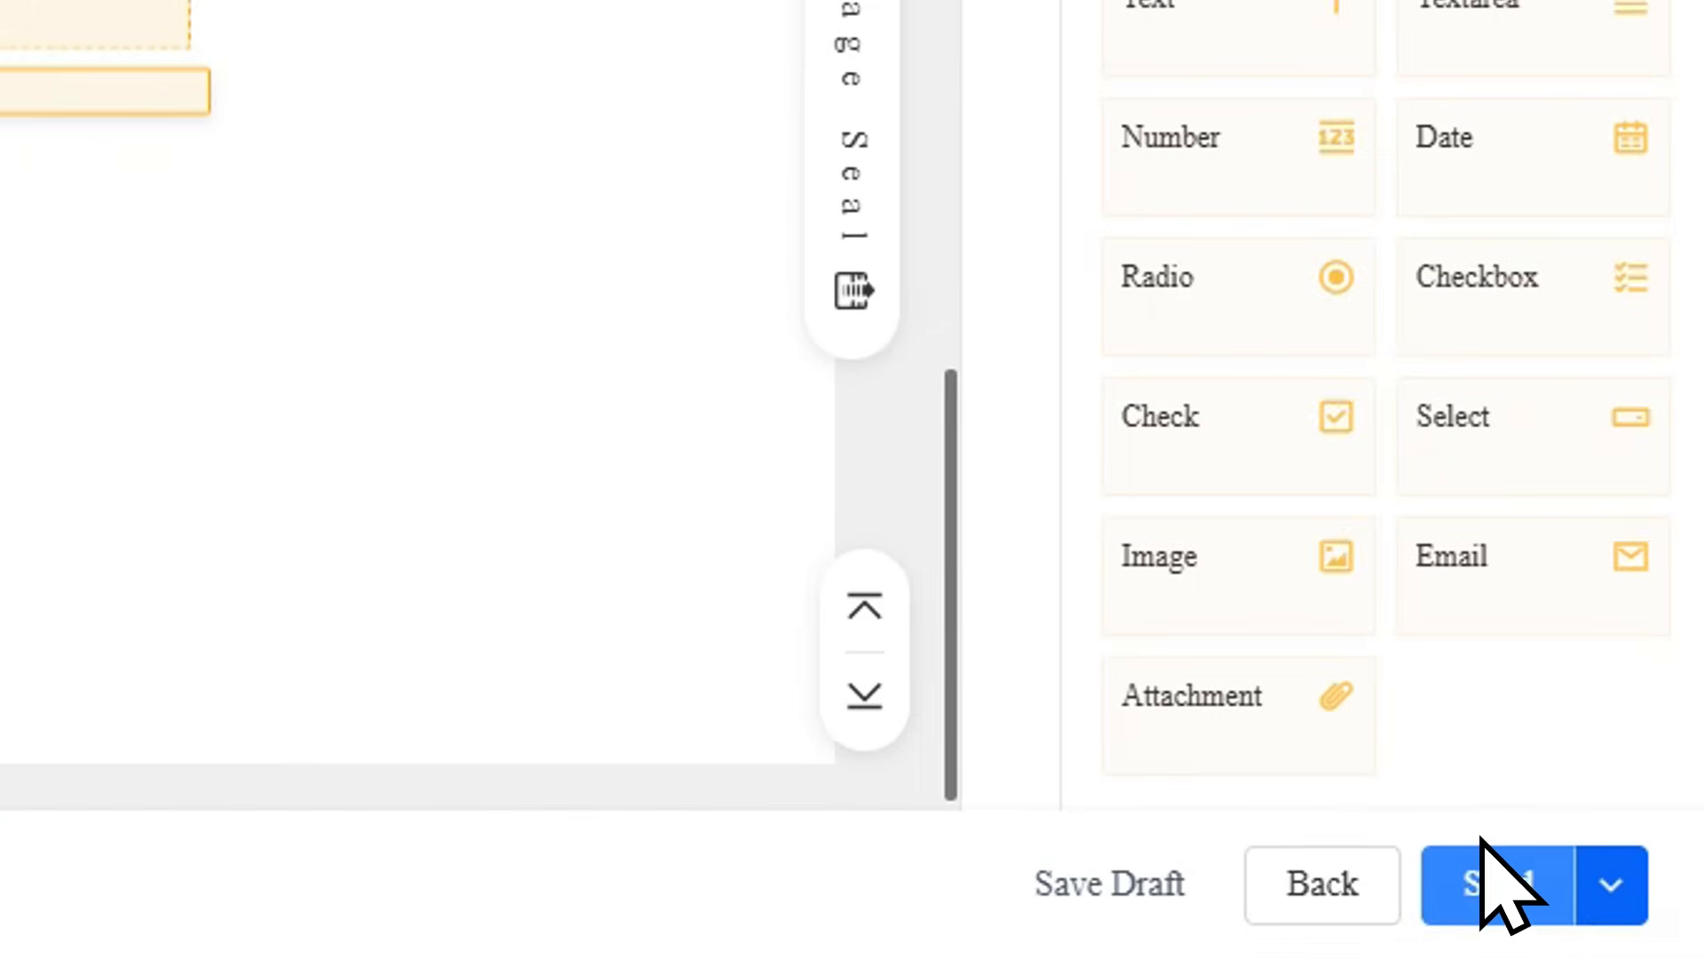
left_click(1501, 879)
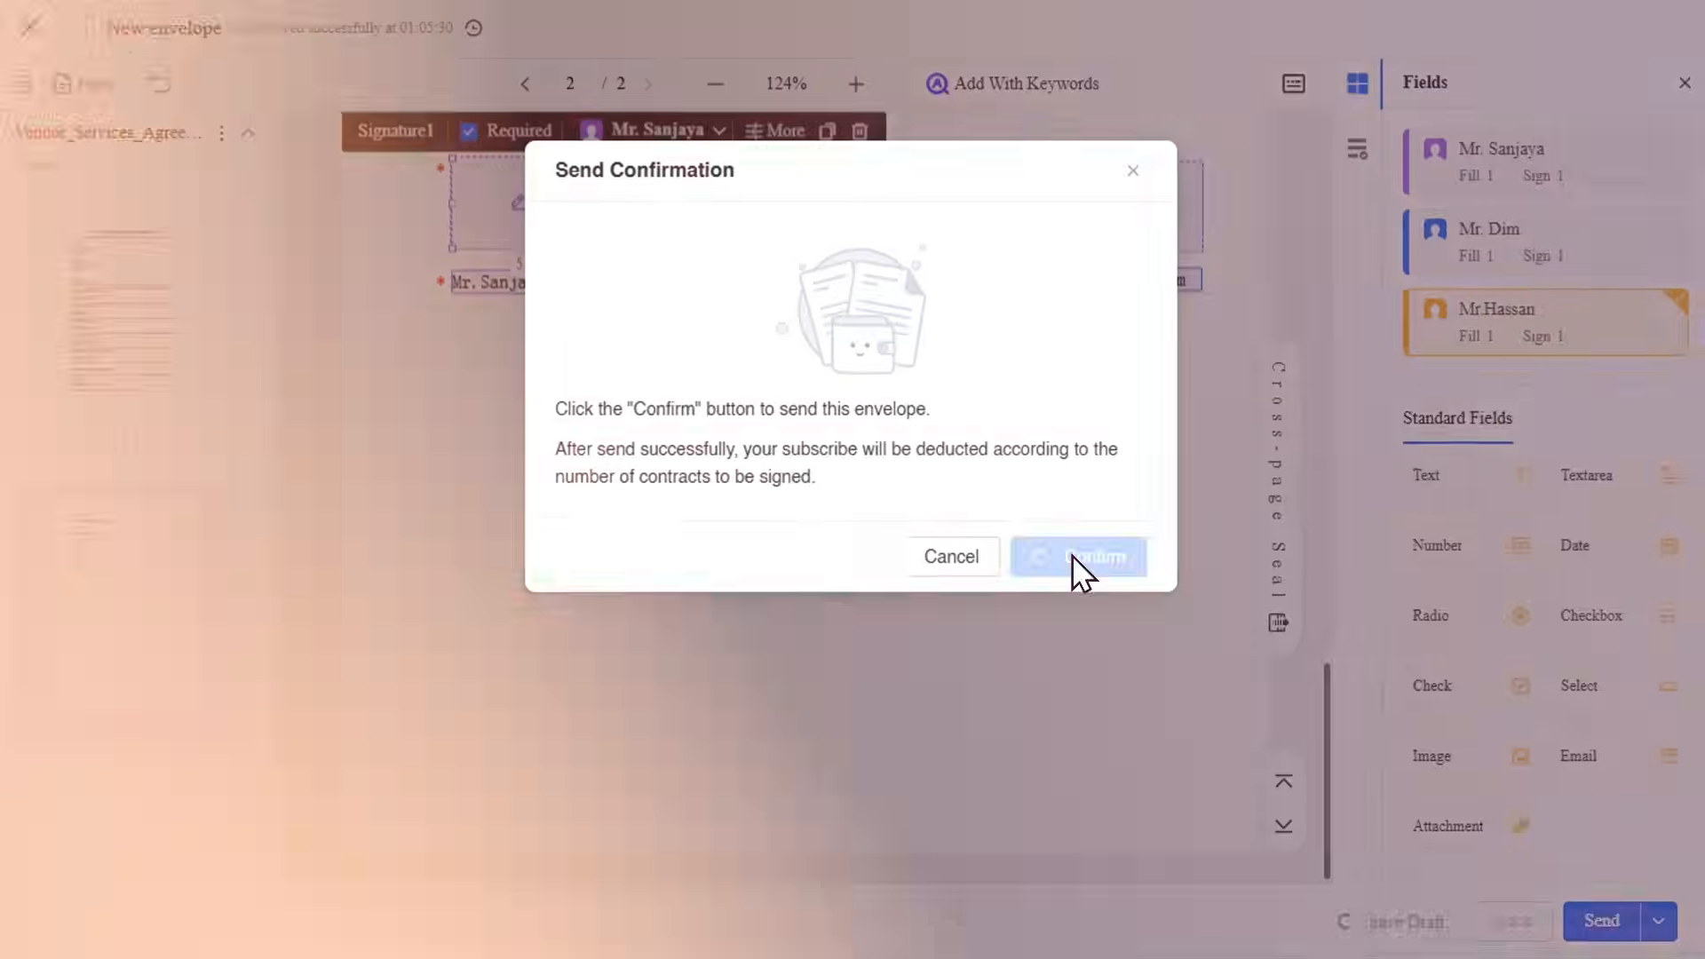
left_click(1076, 560)
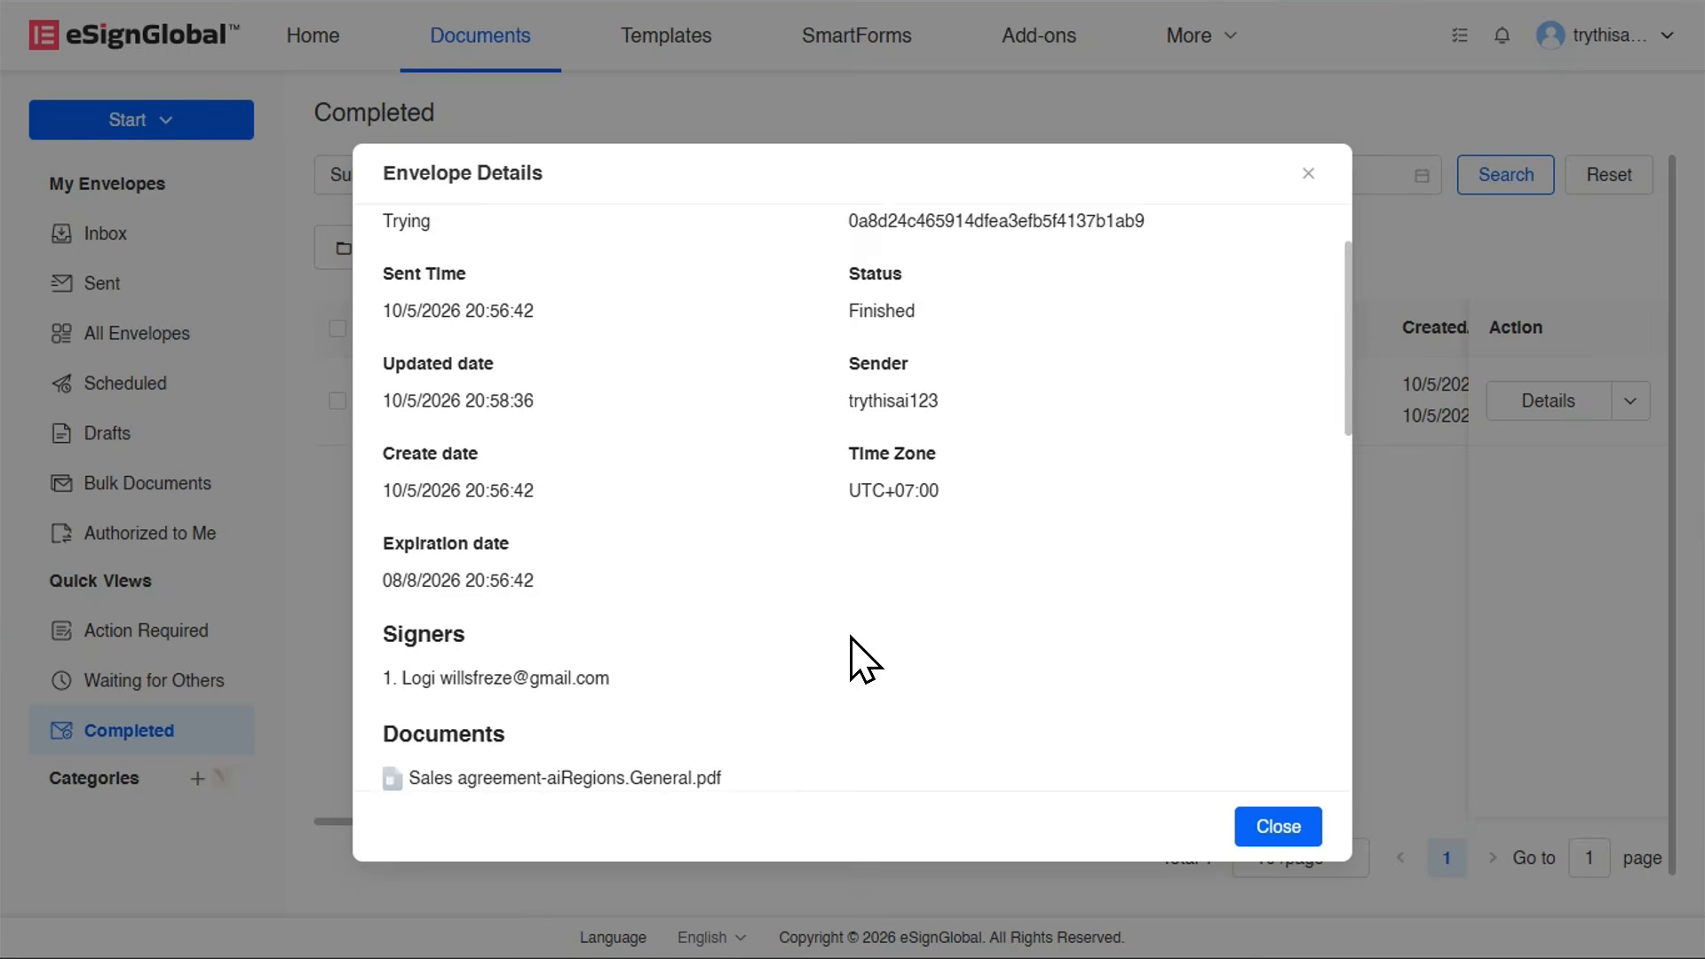
Examine the completed envelope's details, including its dates, signers, documents and activity log.
scroll(850, 636, "down", 4)
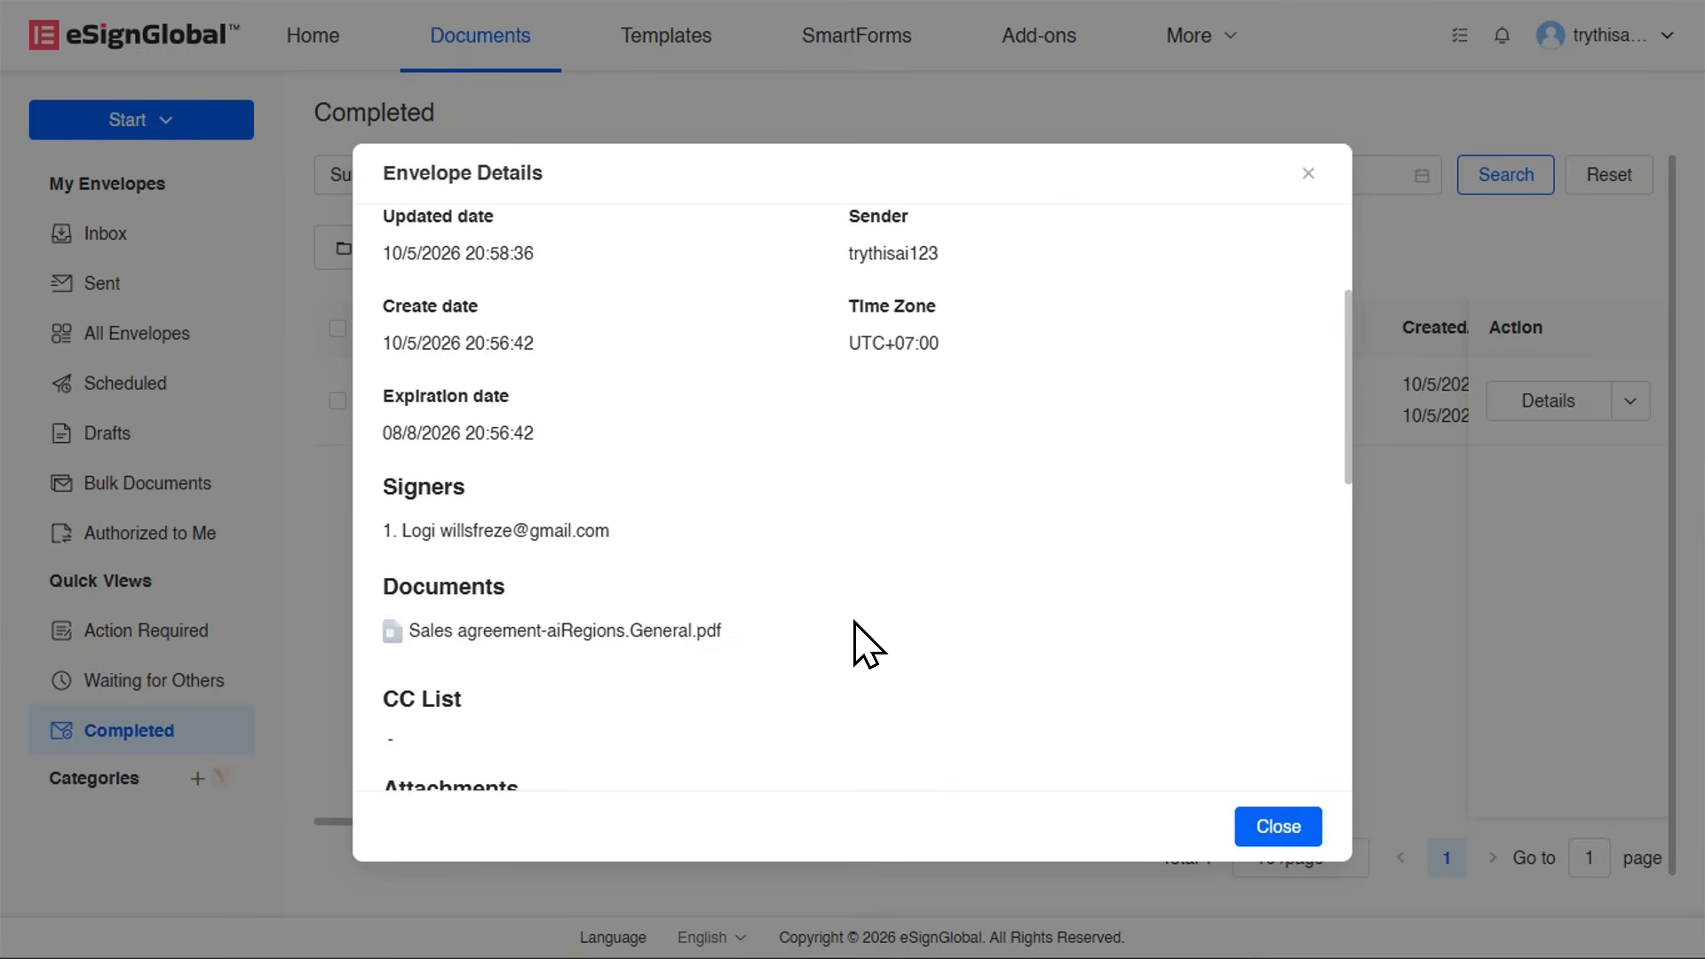
scroll(853, 624, "down", 7)
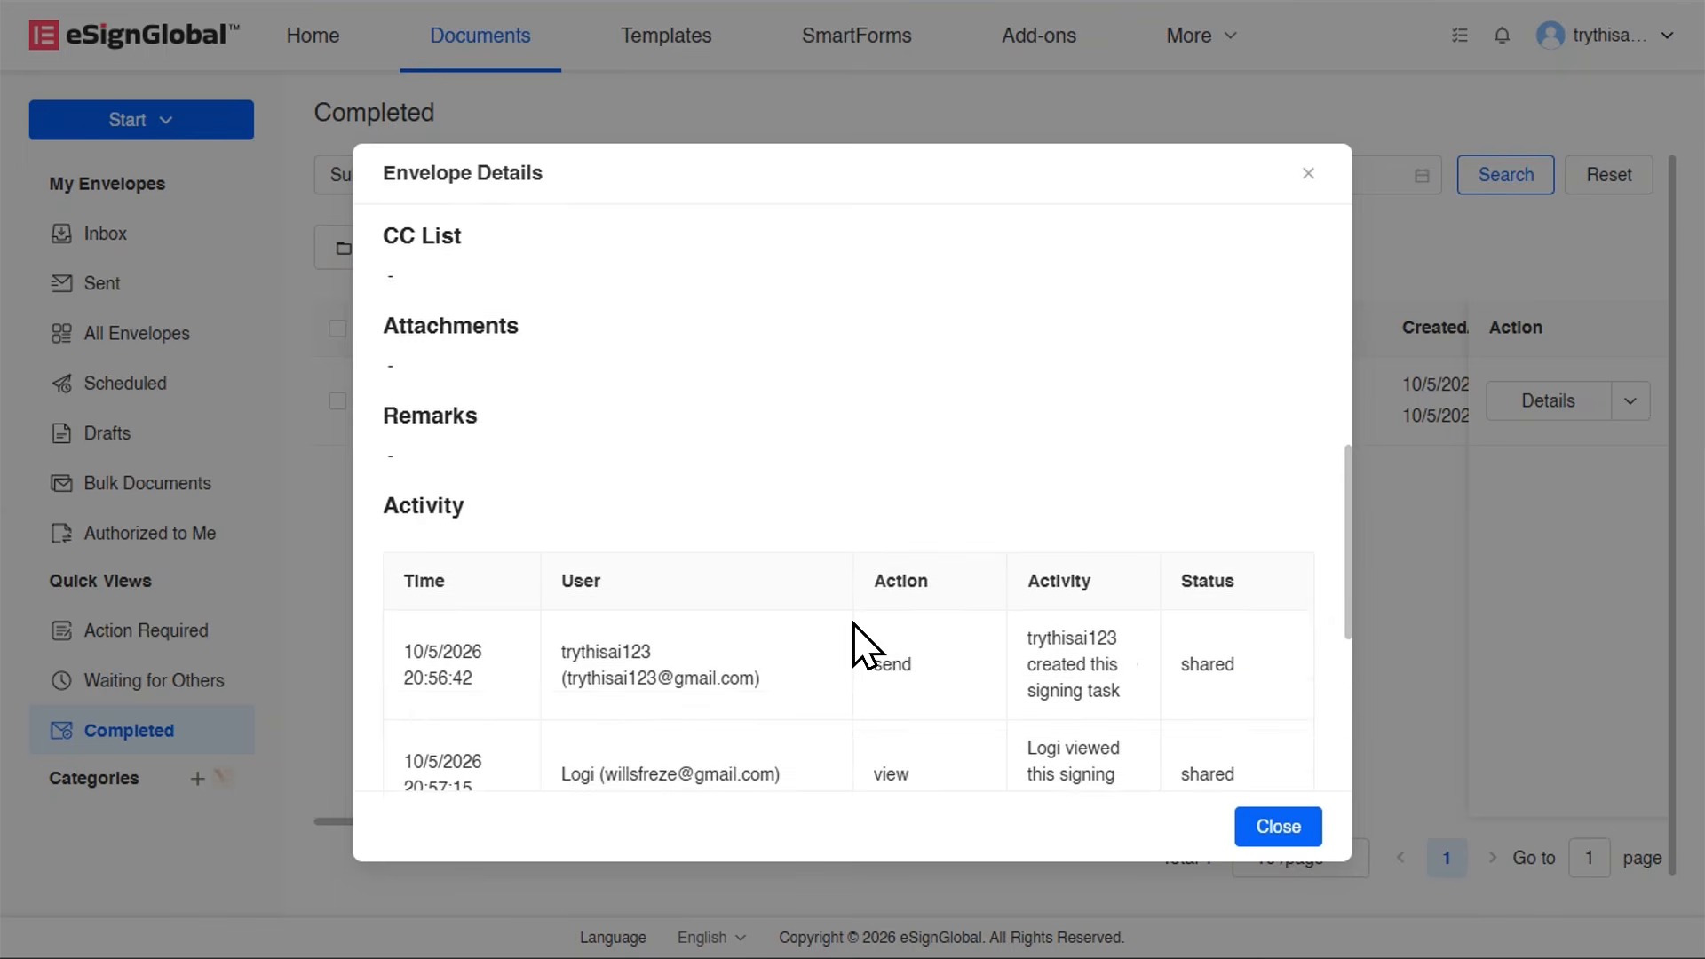
scroll(866, 646, "down", 2)
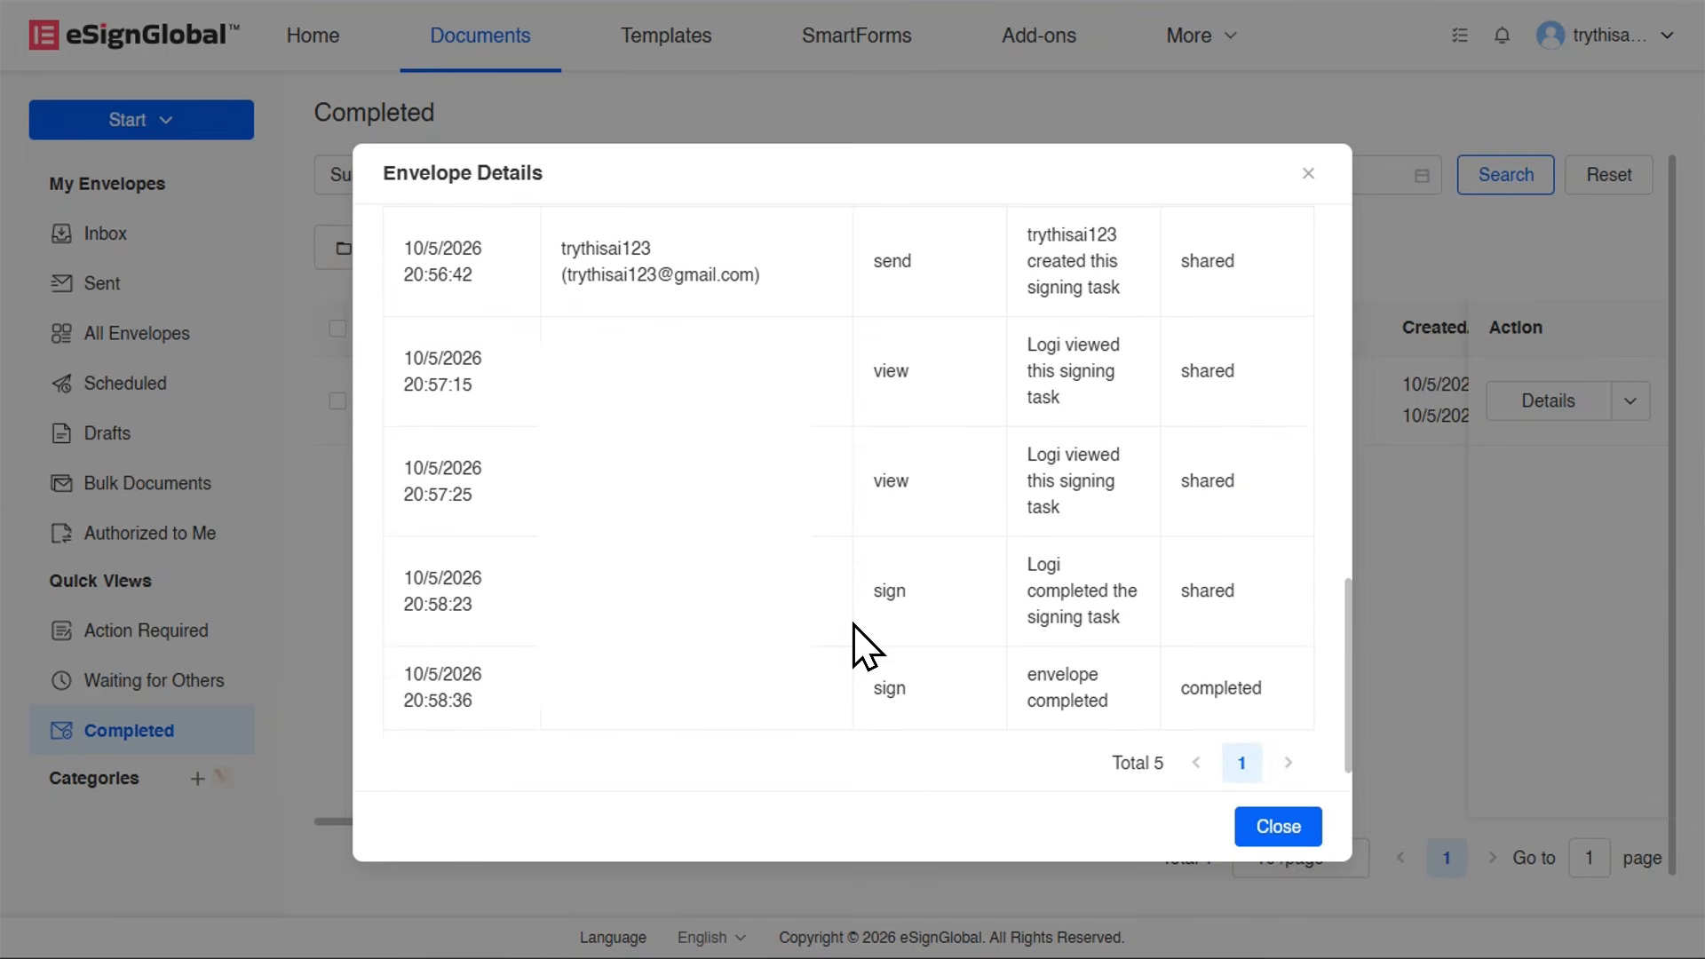
scroll(851, 627, "down", 1)
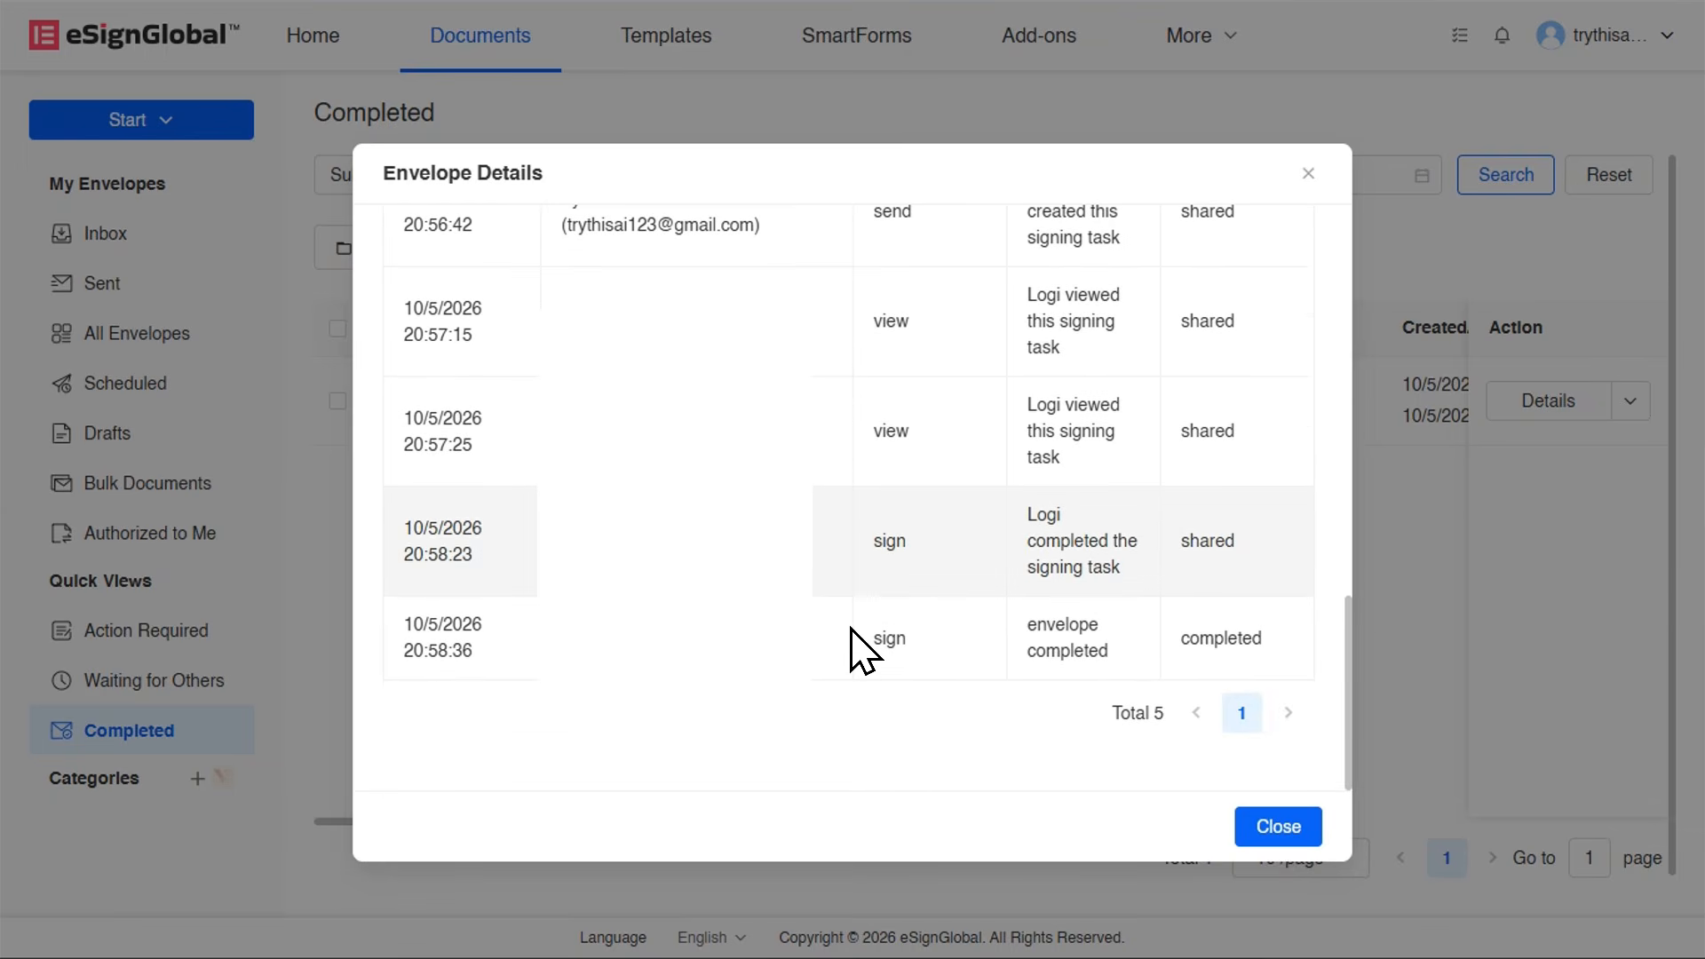
scroll(851, 657, "up", 1)
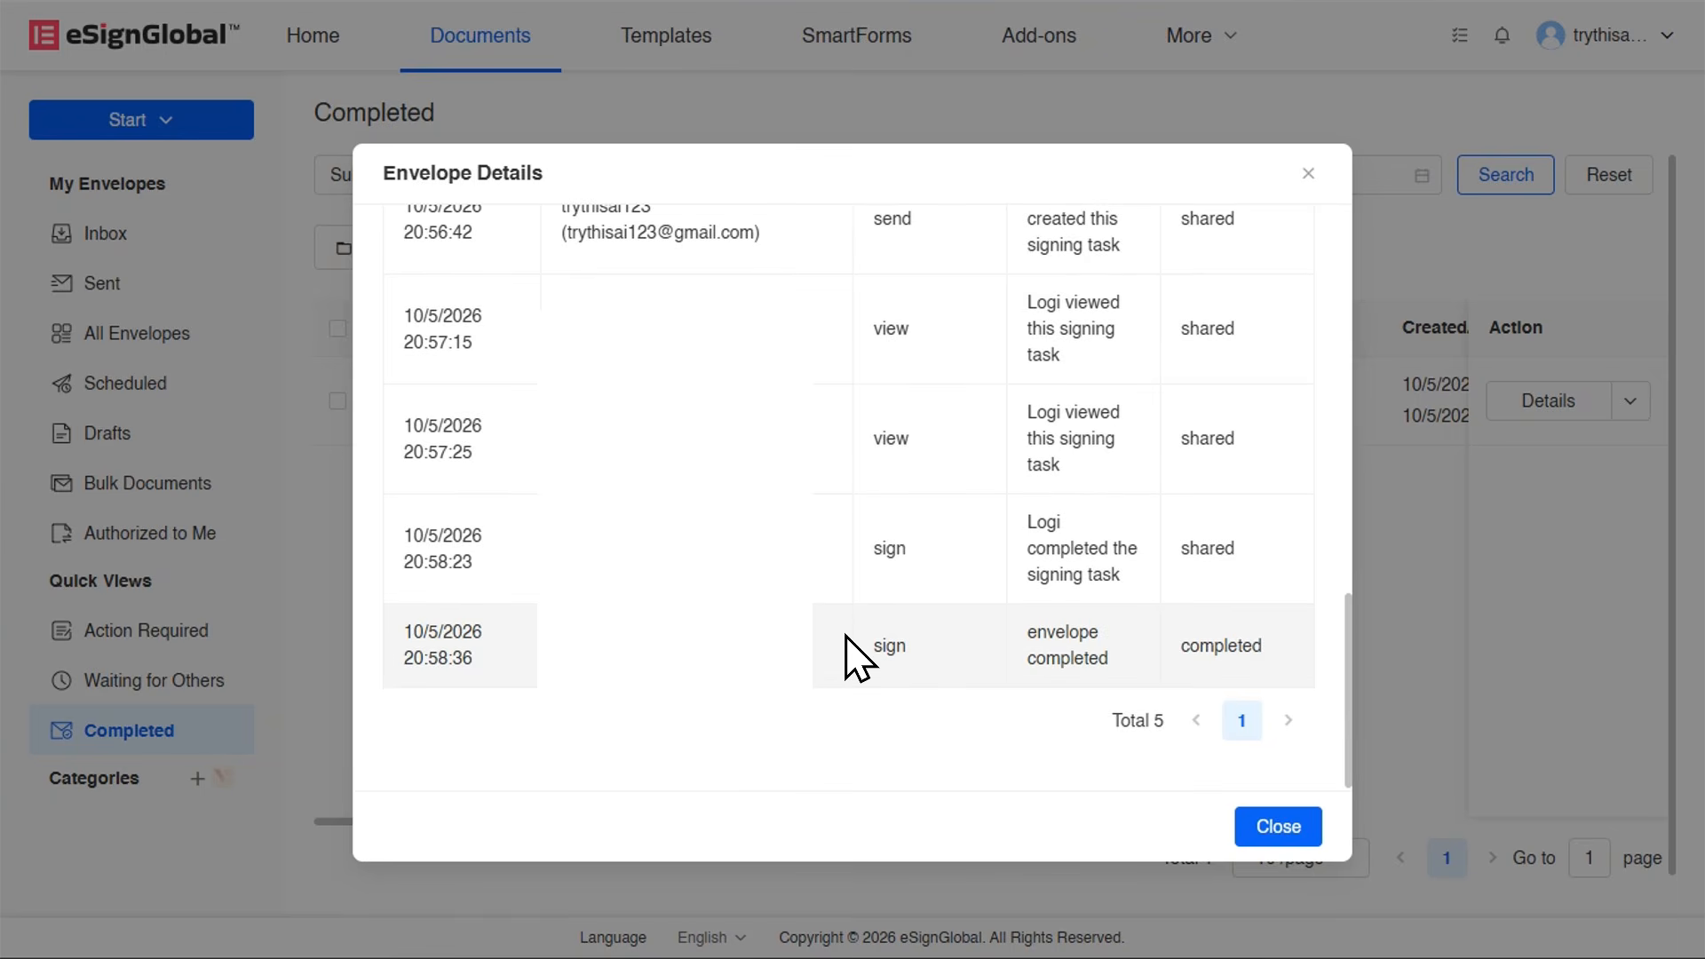
scroll(845, 636, "up", 6)
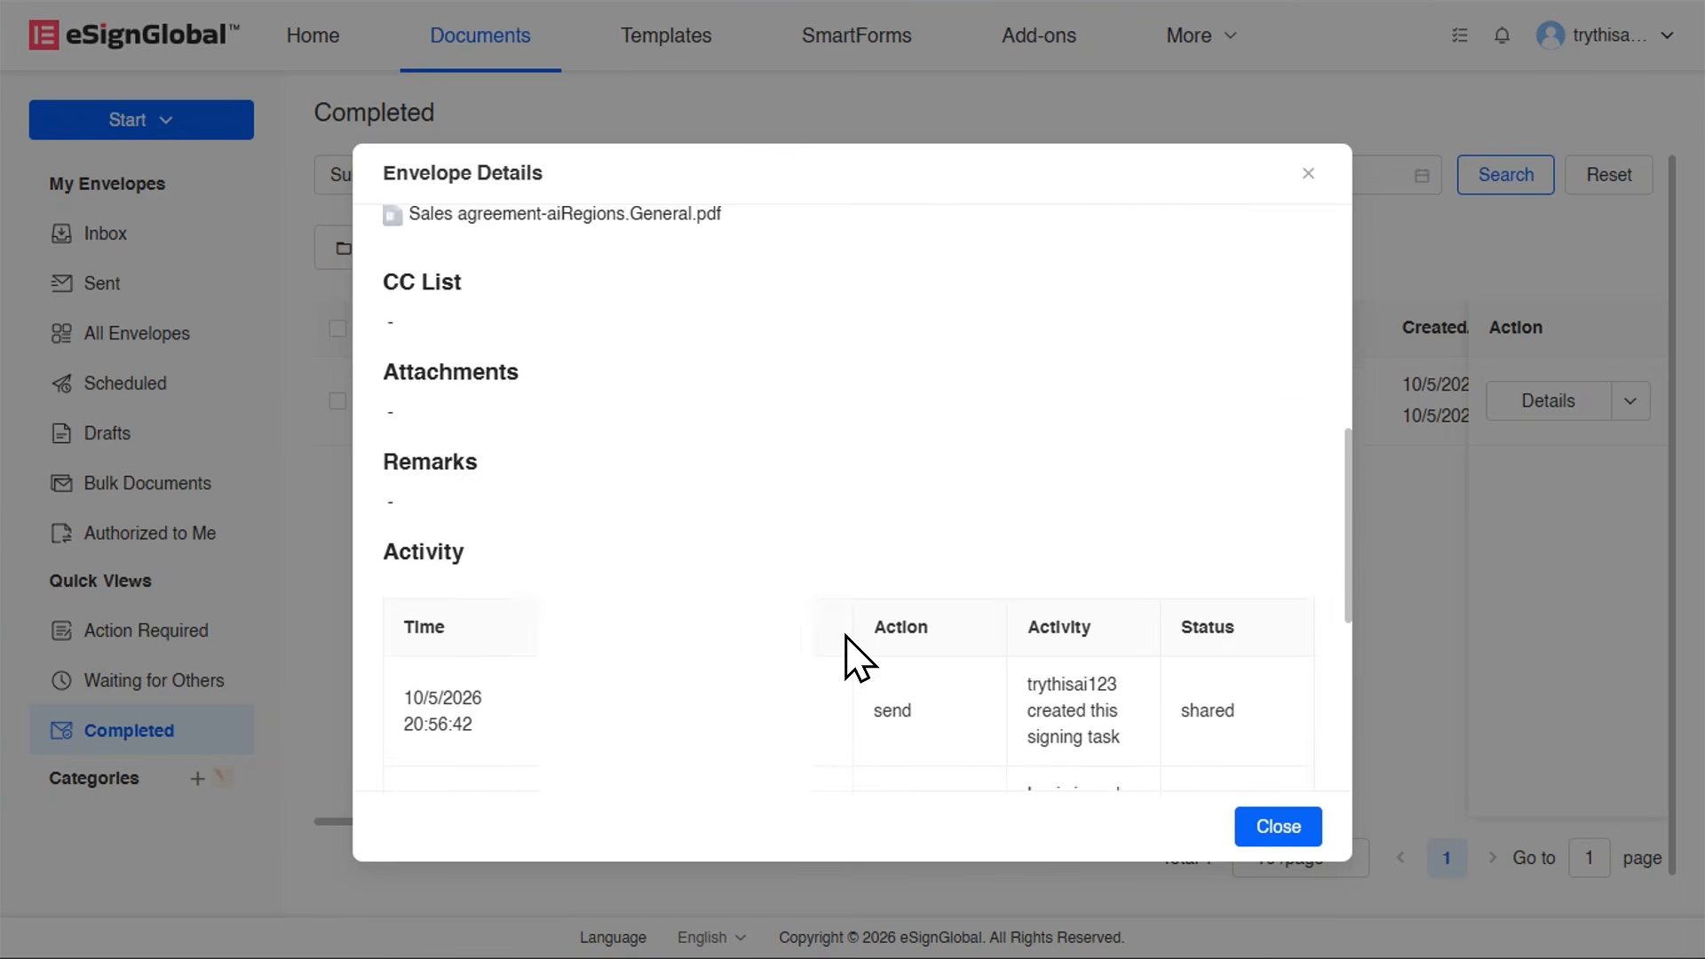
scroll(845, 635, "up", 6)
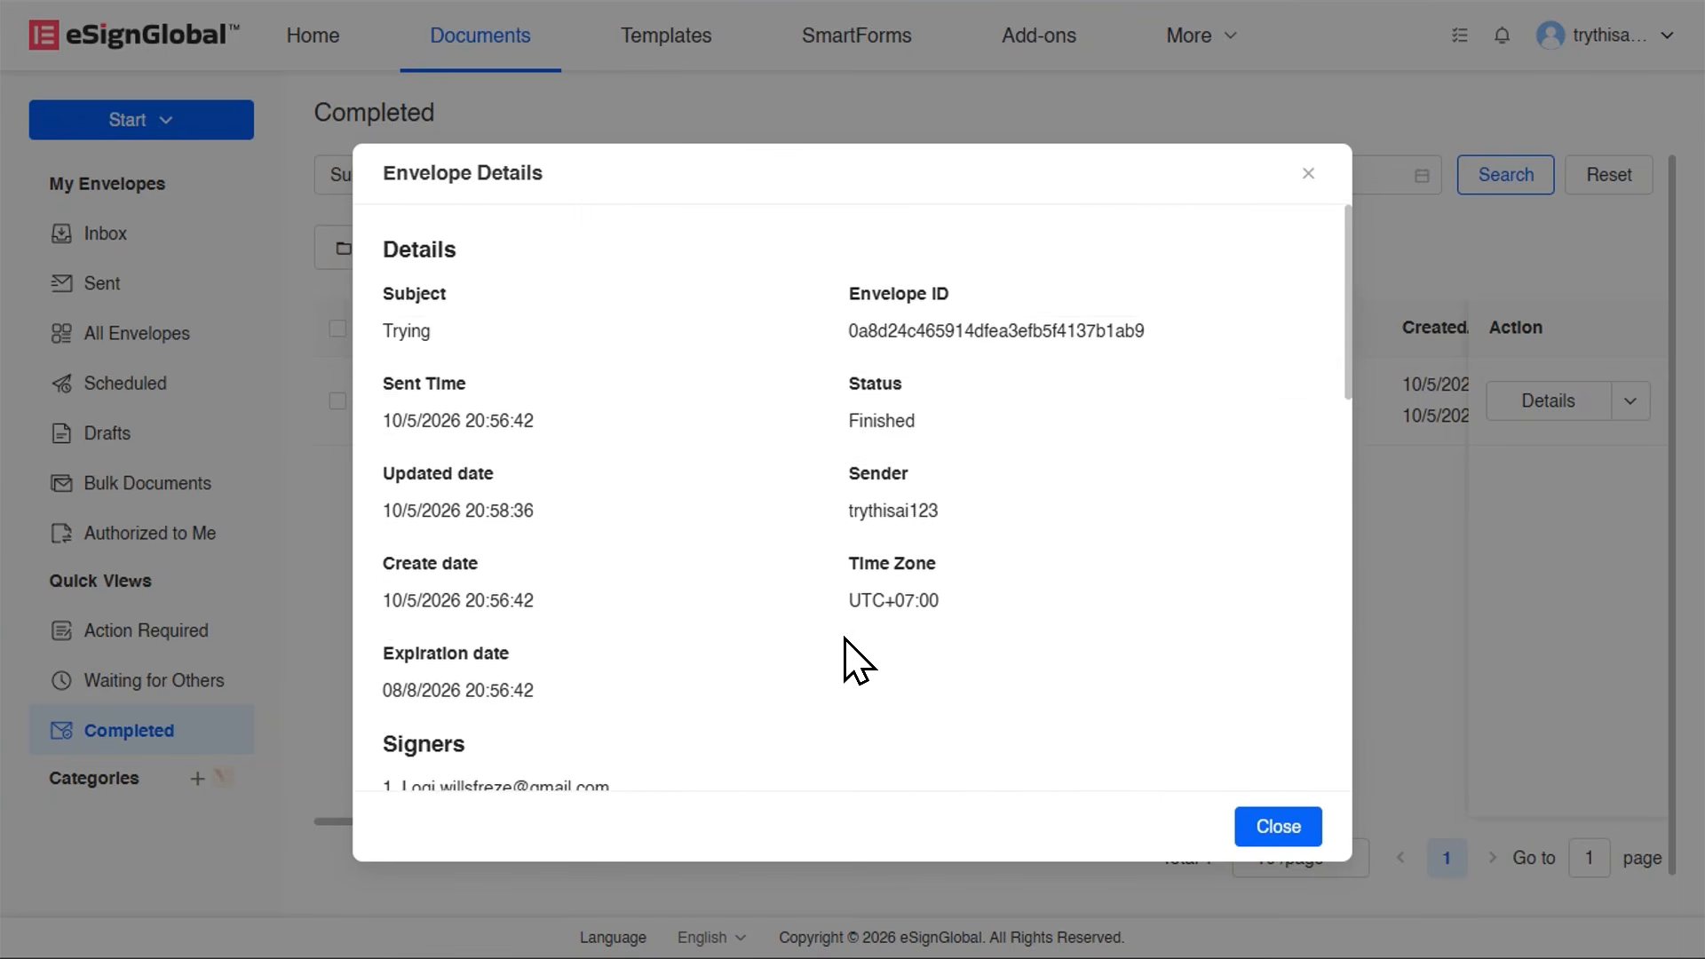
scroll(851, 658, "down", 12)
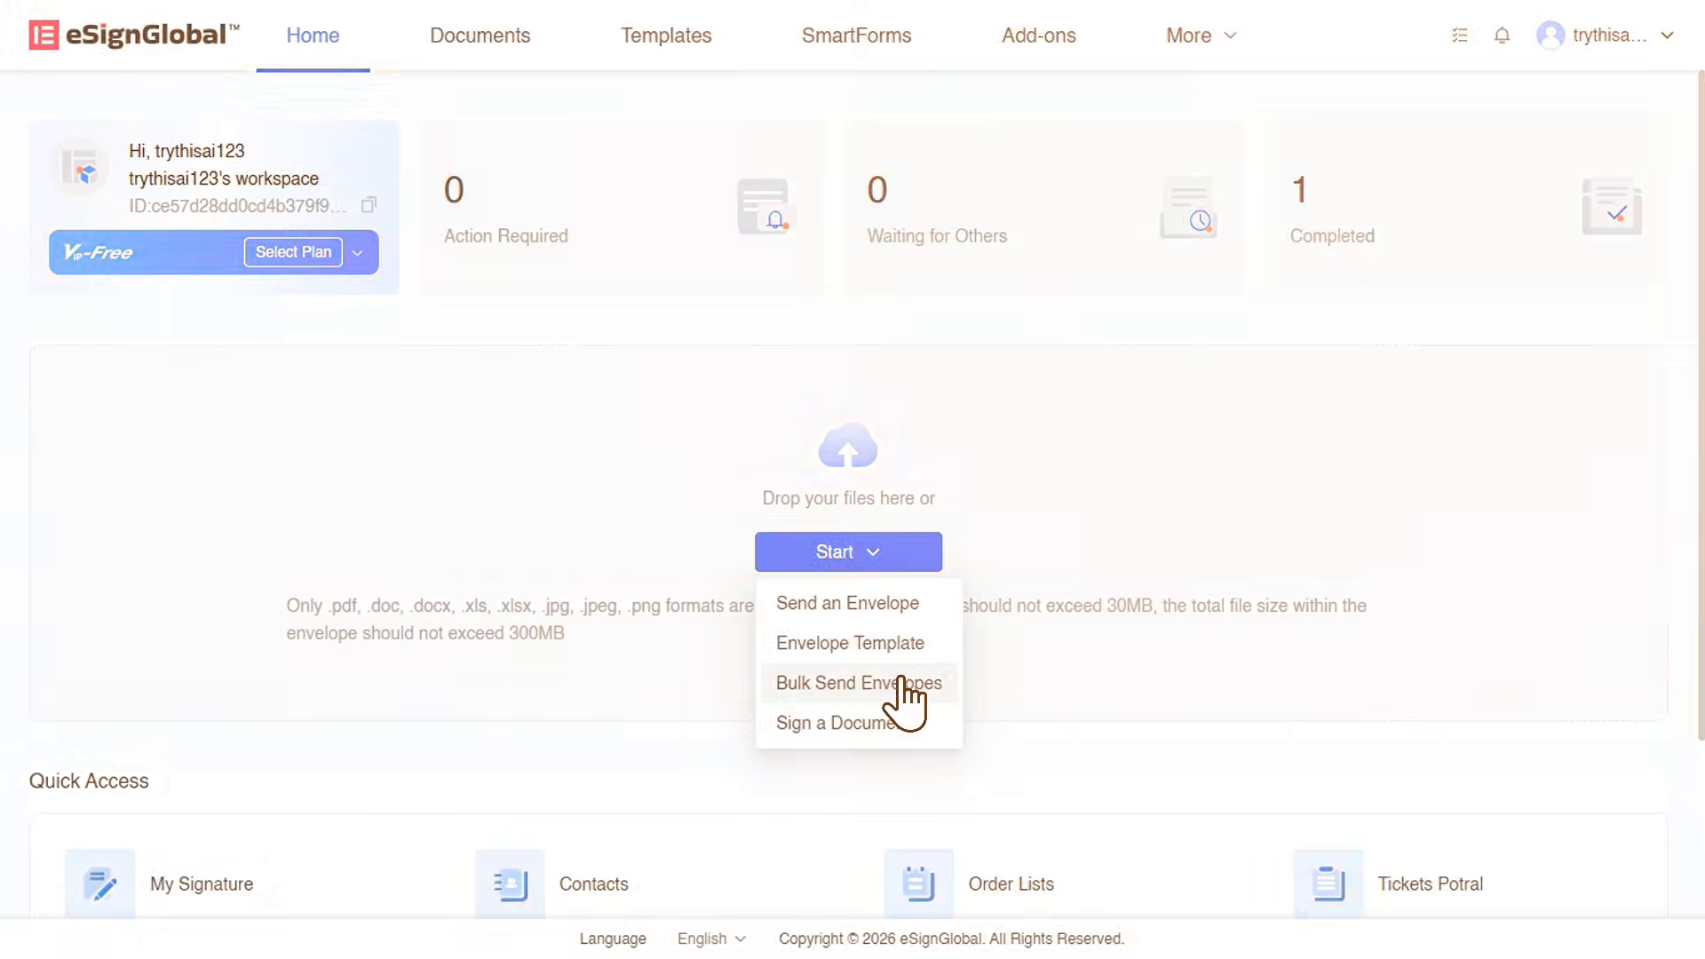
Start a bulk envelope send and upload the Vendor_Services_Agreement_Sample document.
left_click(902, 681)
left_click(780, 390)
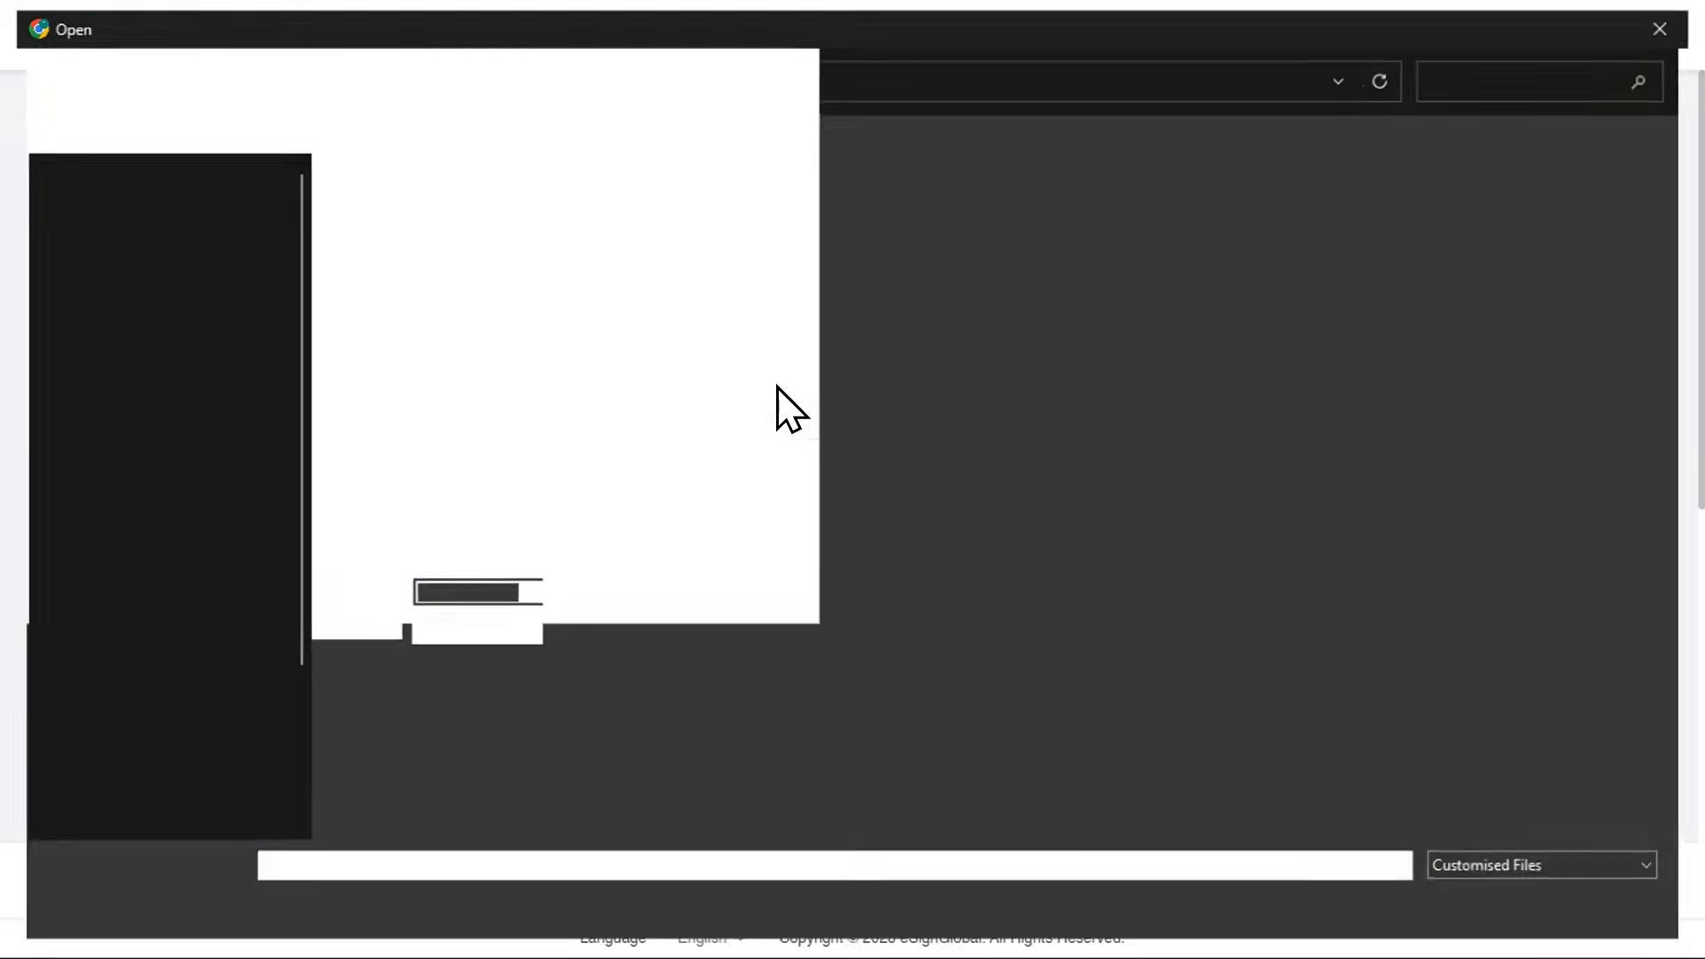
left_click(366, 233)
double_click(365, 233)
Review the delivery and authentication options available for the first bulk signer.
scroll(1104, 571, "down", 6)
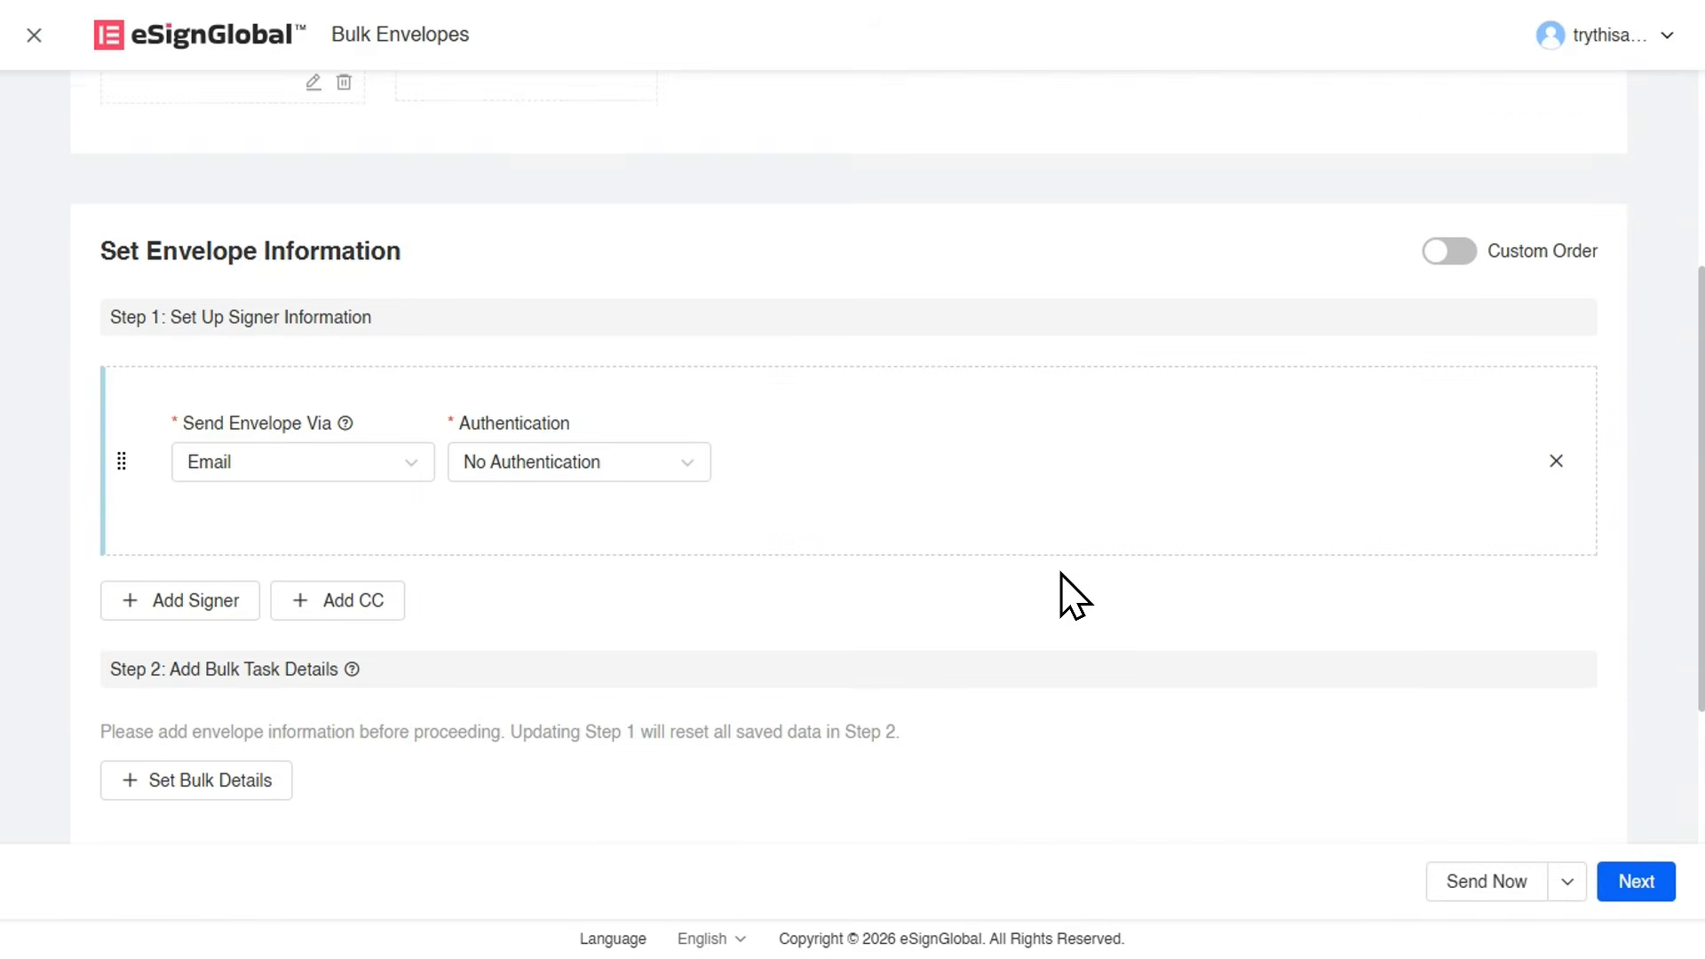
left_click(282, 355)
left_click(521, 433)
left_click(540, 351)
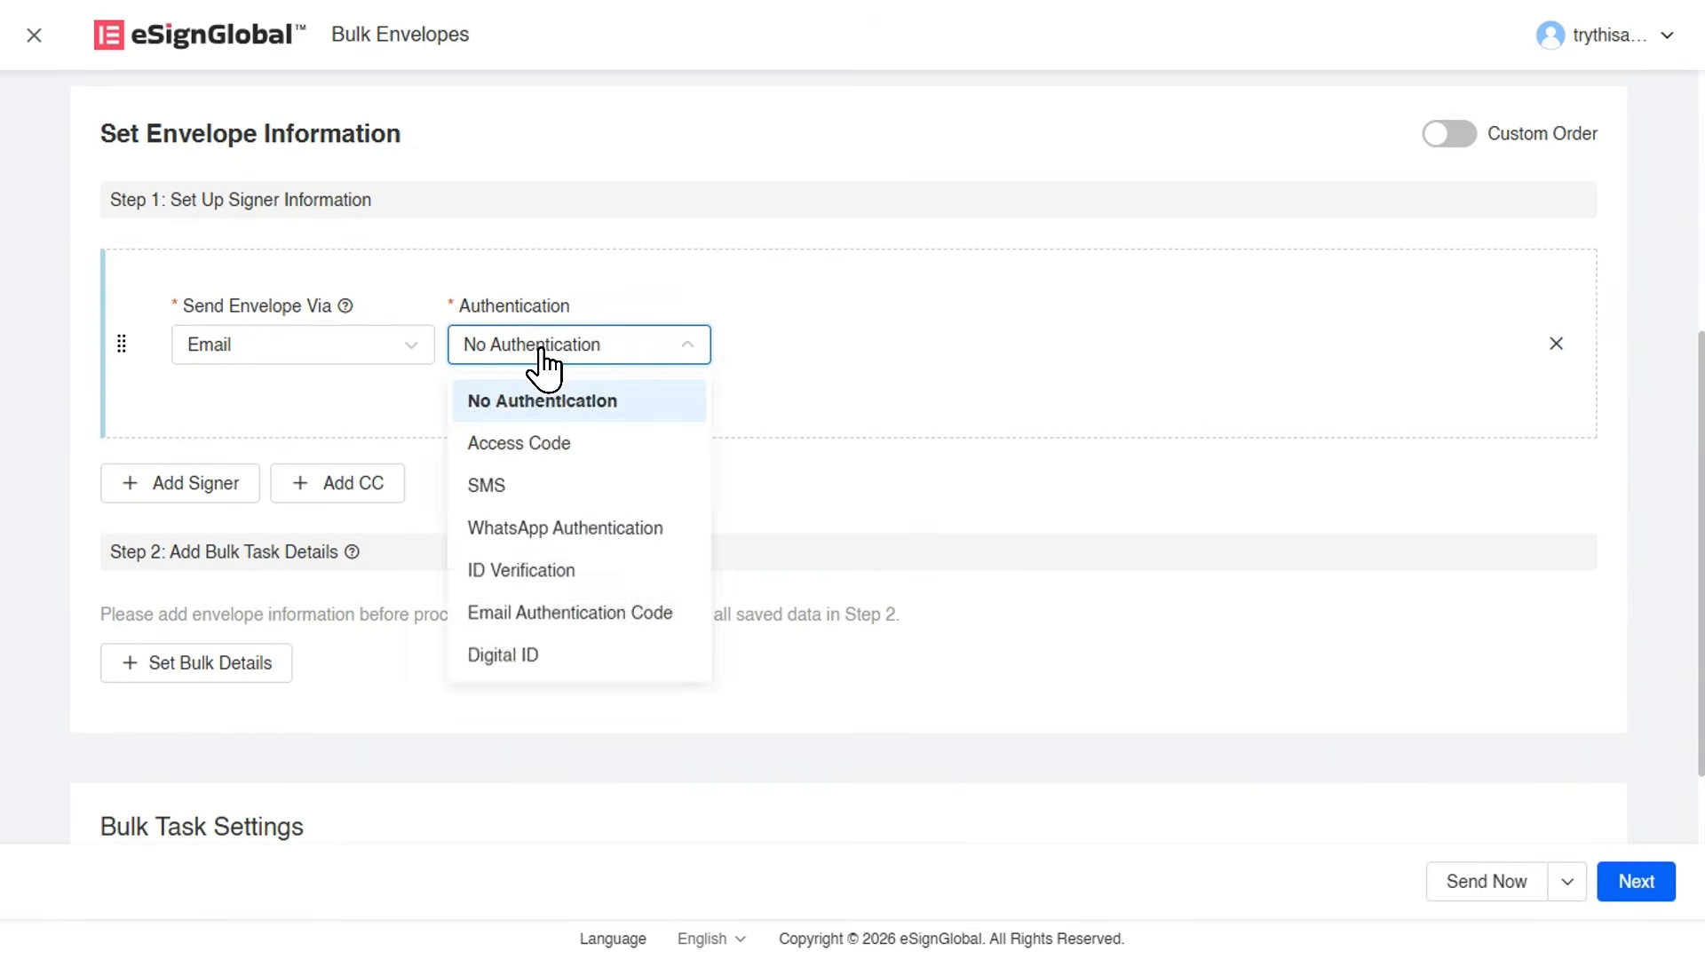
left_click(541, 350)
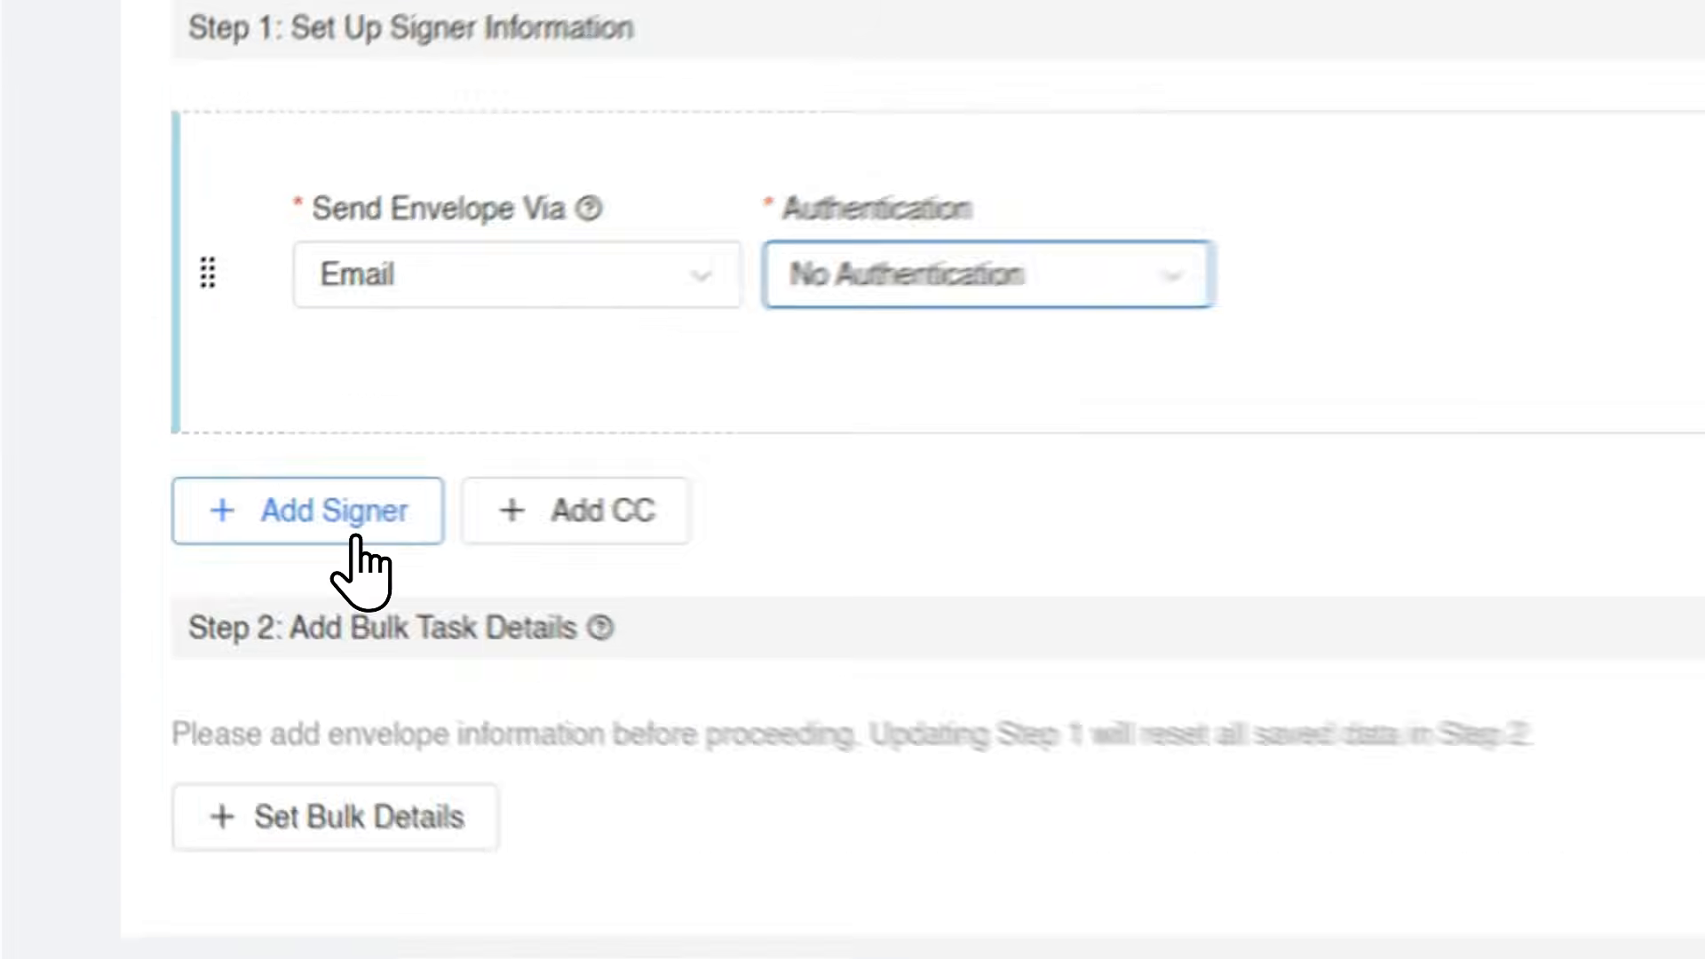
Add a second signer to the bulk envelope, delivered via Email with No Authentication.
left_click(212, 499)
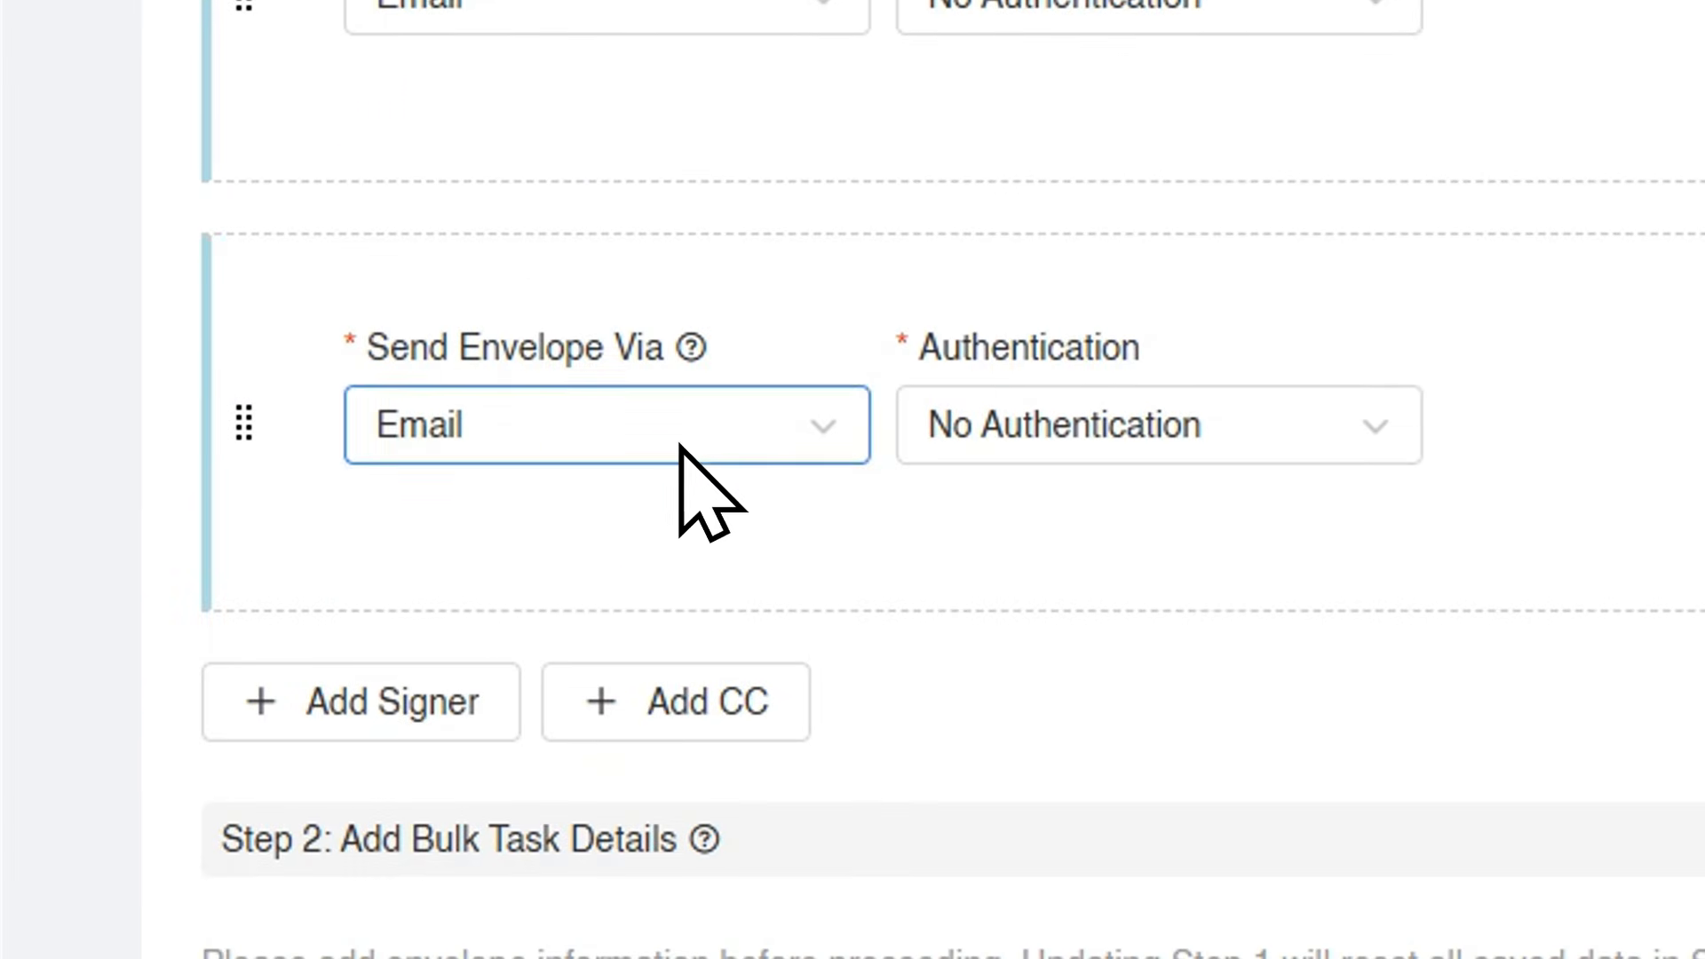
left_click(583, 430)
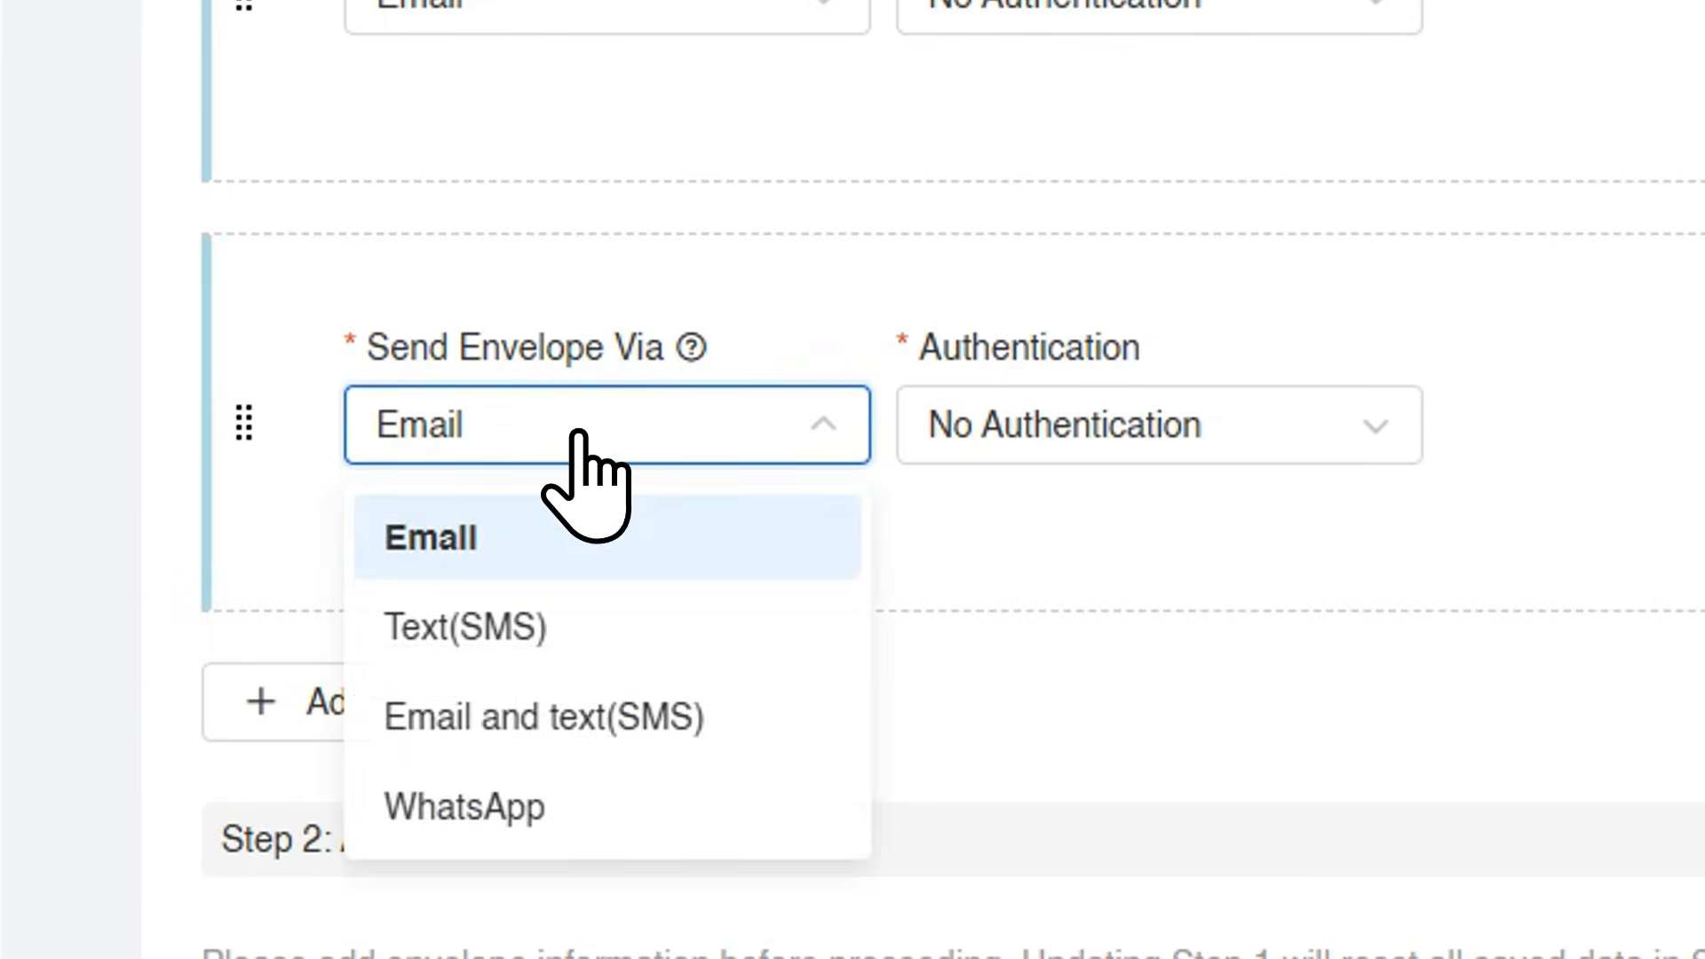
left_click(726, 429)
double_click(1335, 425)
left_click(1334, 426)
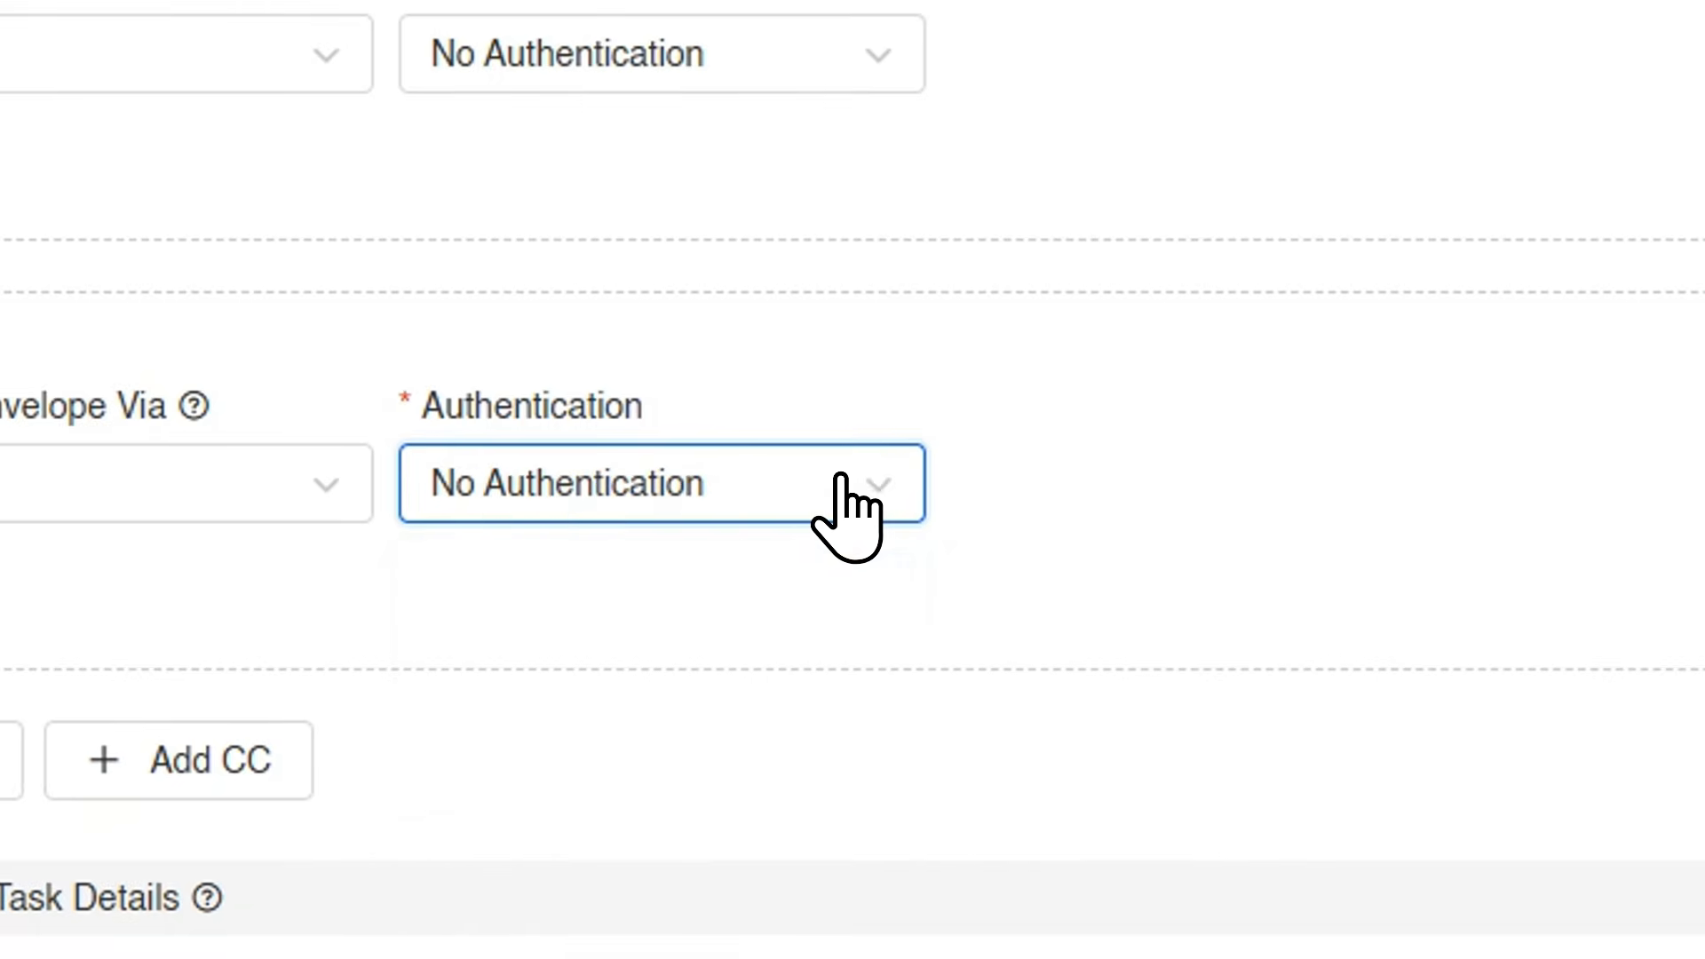
left_click(1335, 424)
left_click(839, 484)
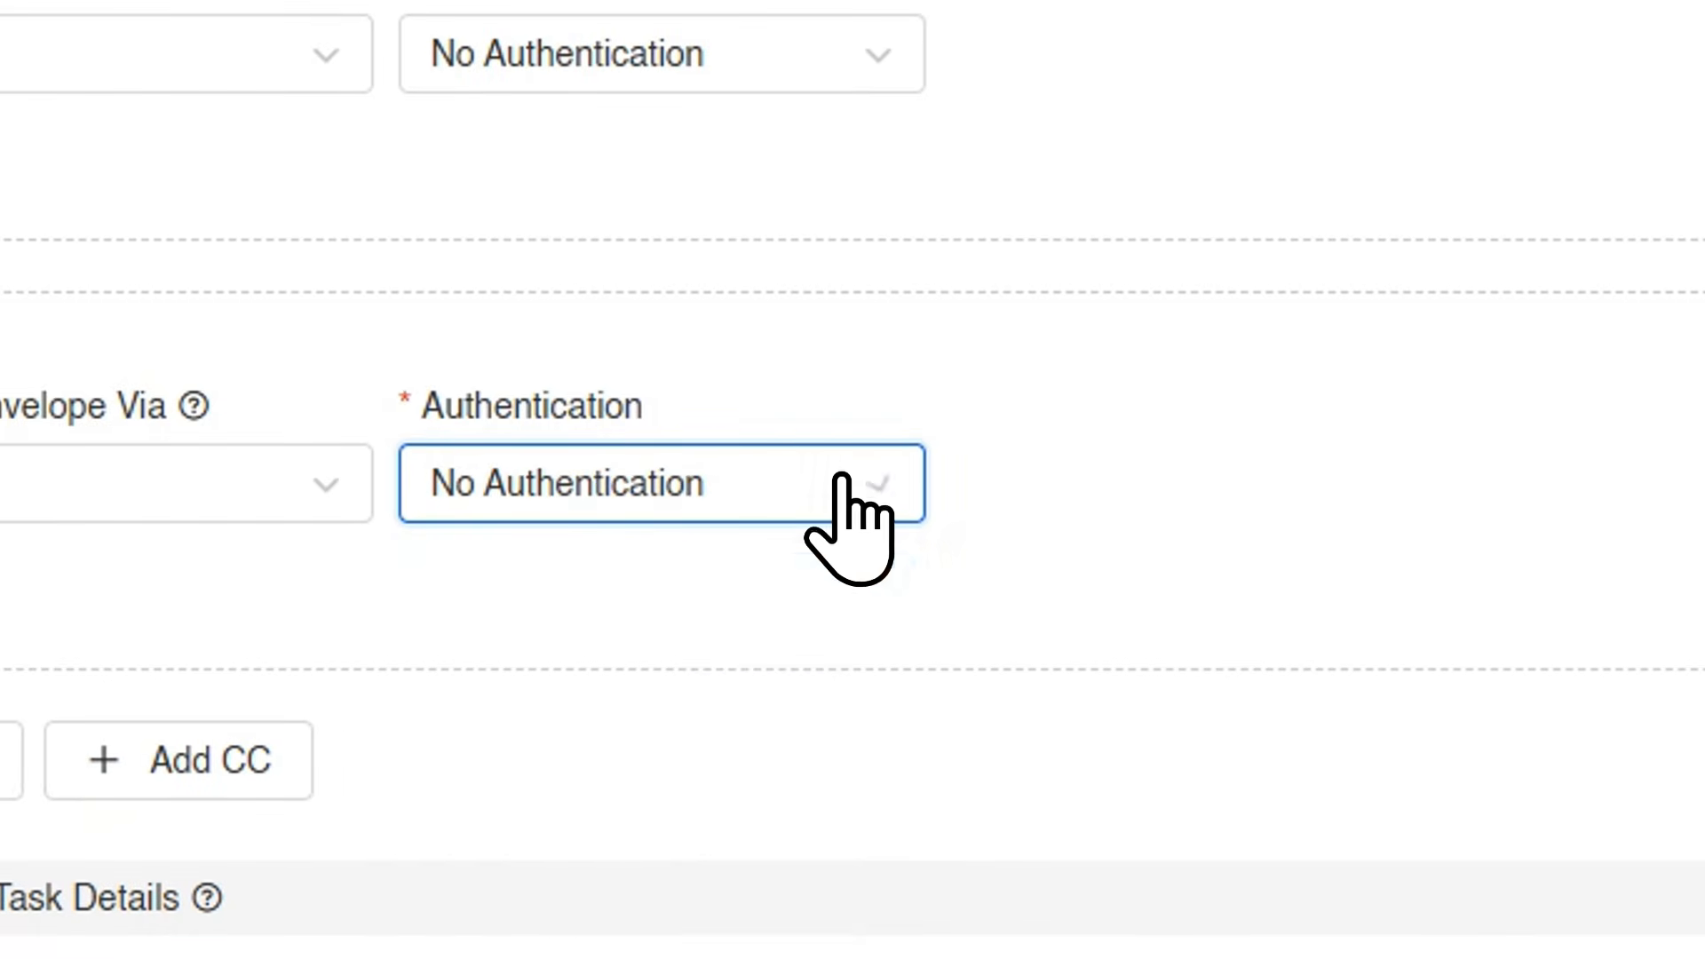
Review the bulk signer setup and open the bulk task details for entry.
scroll(812, 444, "down", 4)
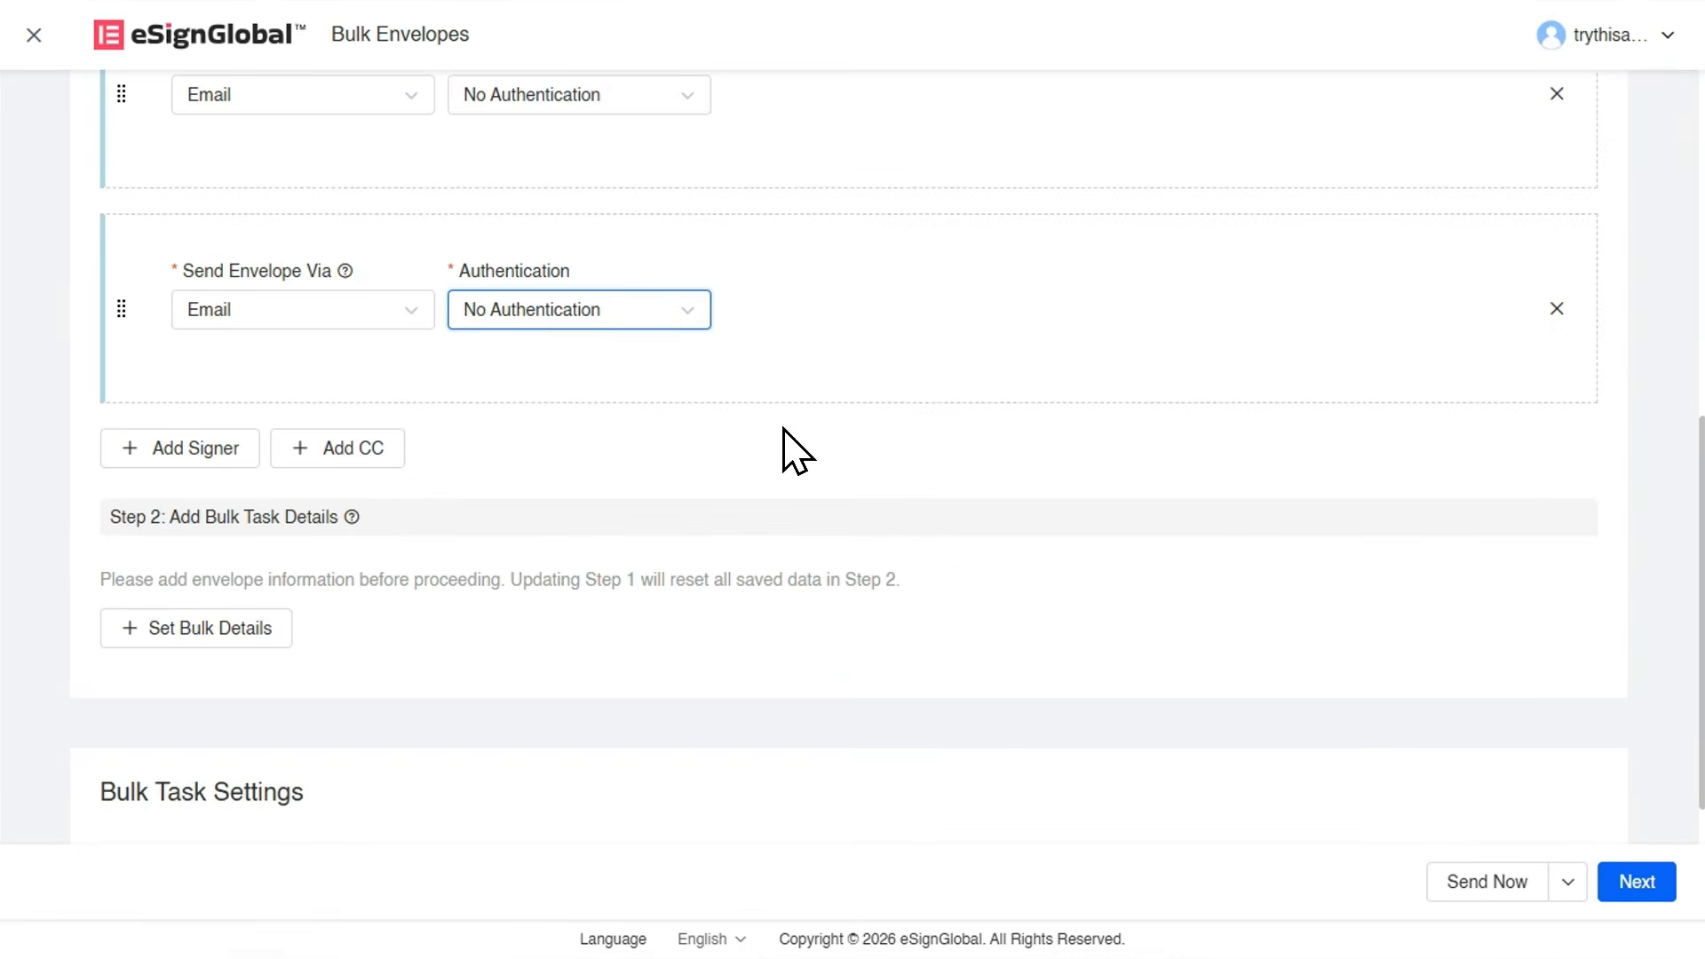
scroll(350, 385, "up", 3)
scroll(267, 462, "down", 4)
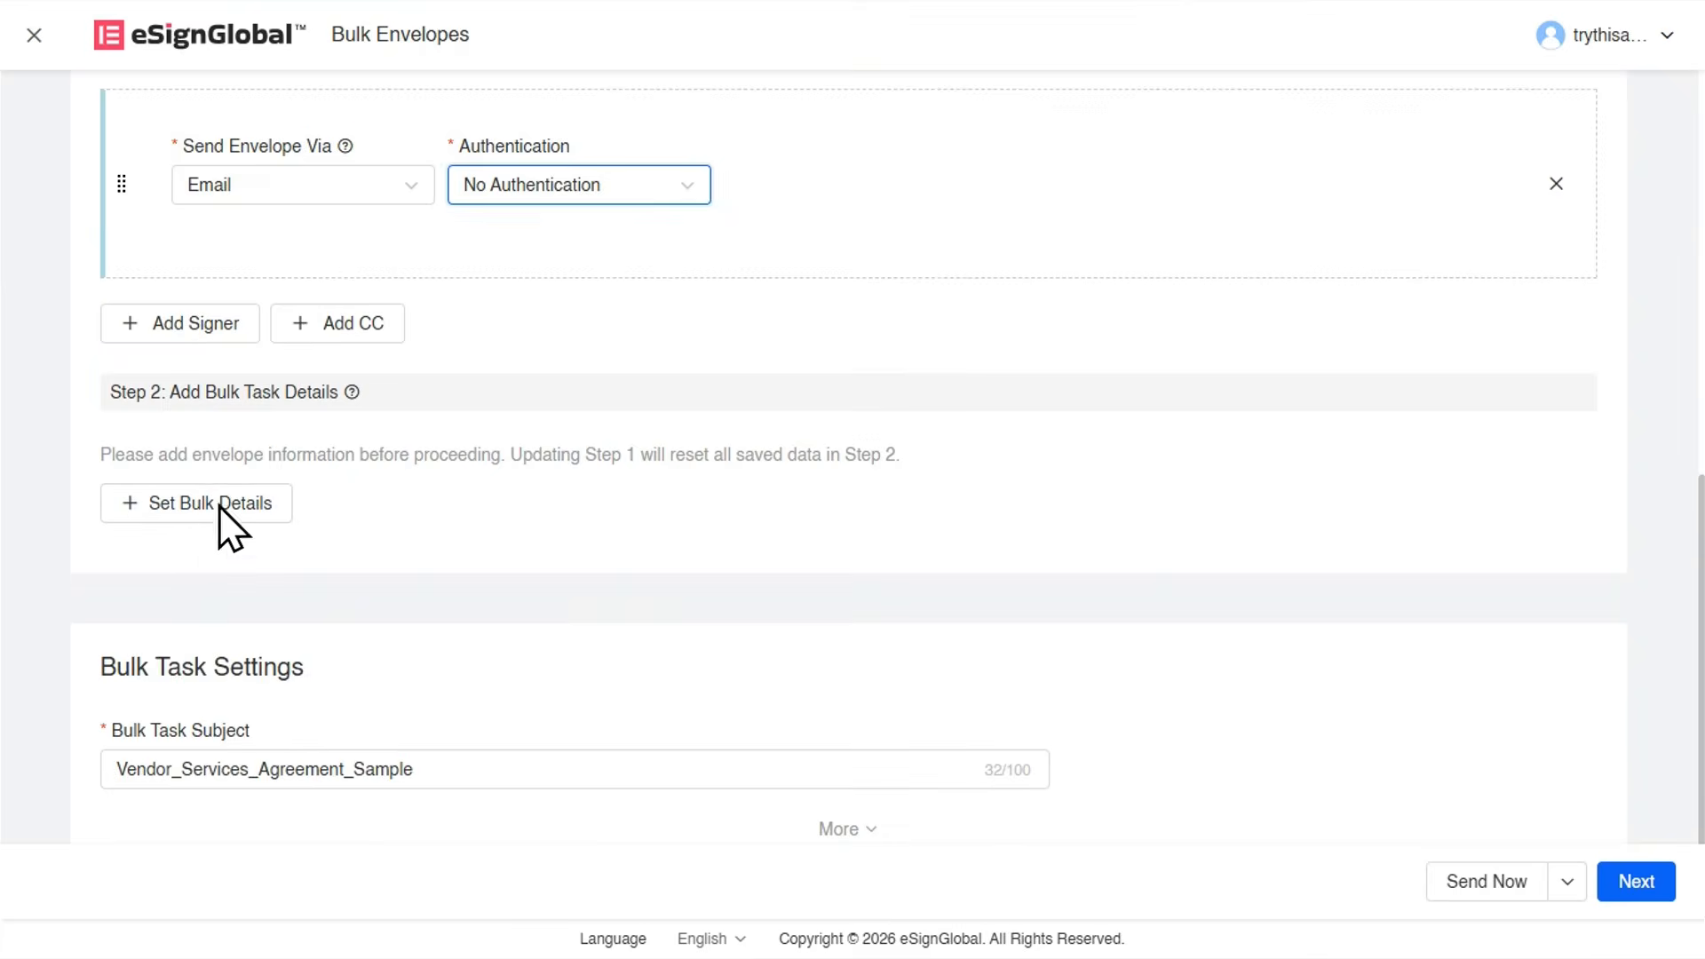
left_click(217, 507)
Open AI contract drafting and browse the available contract scenarios.
left_click(197, 188)
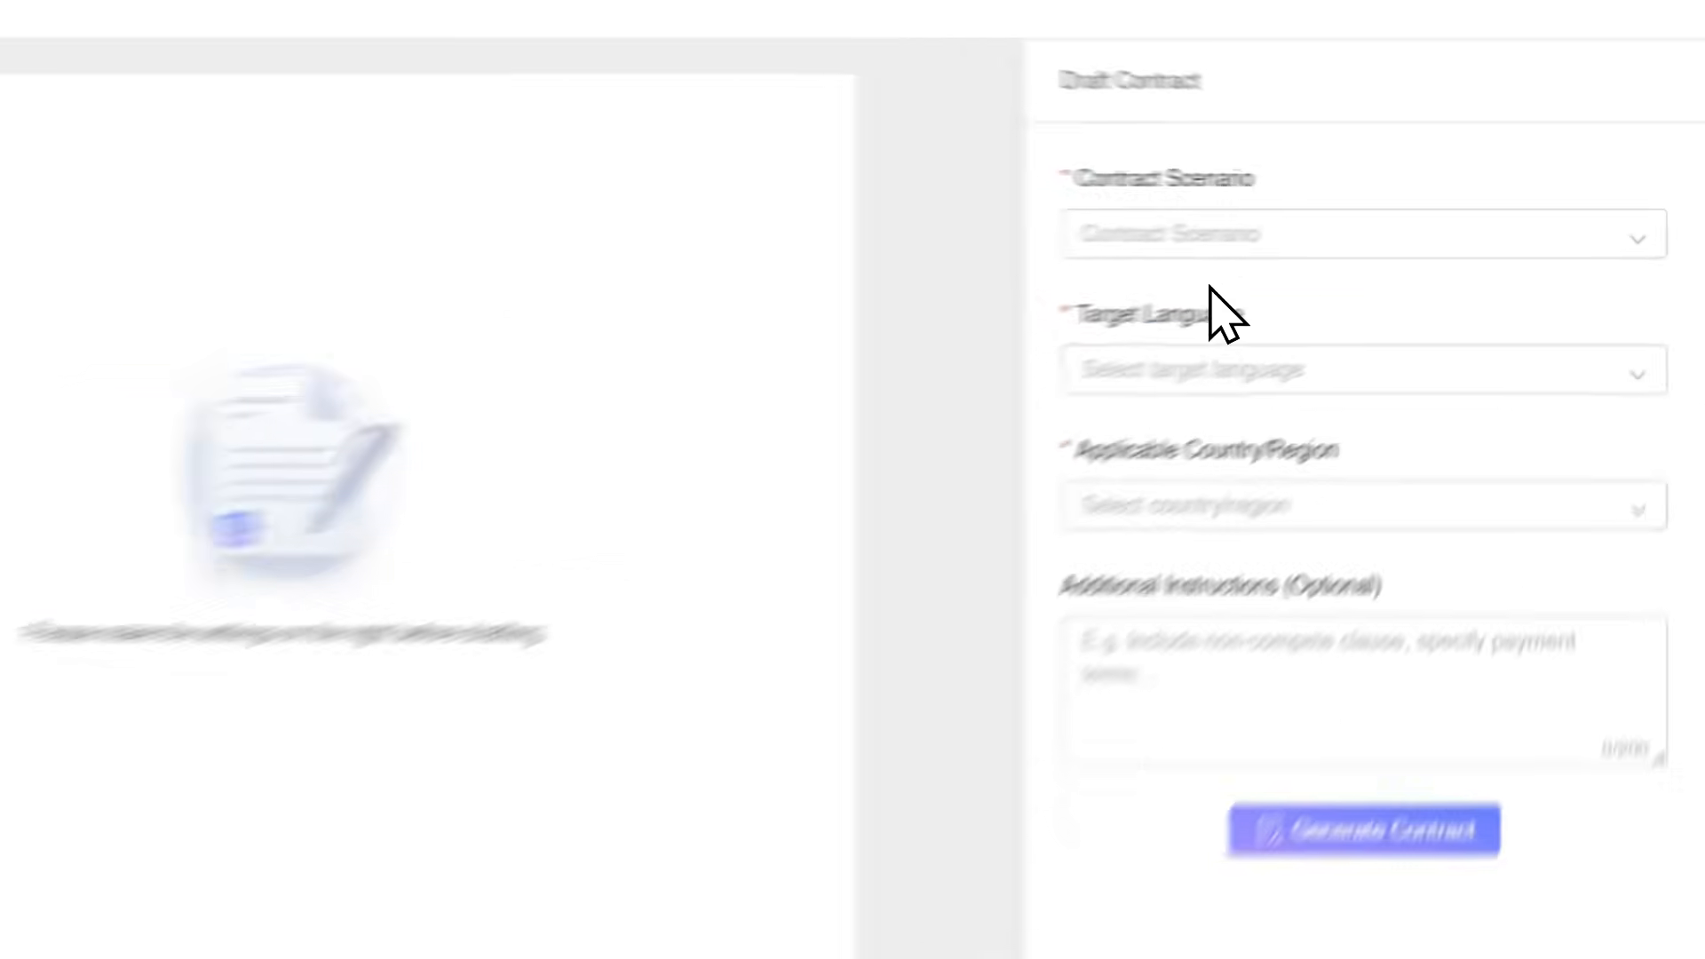
left_click(1334, 227)
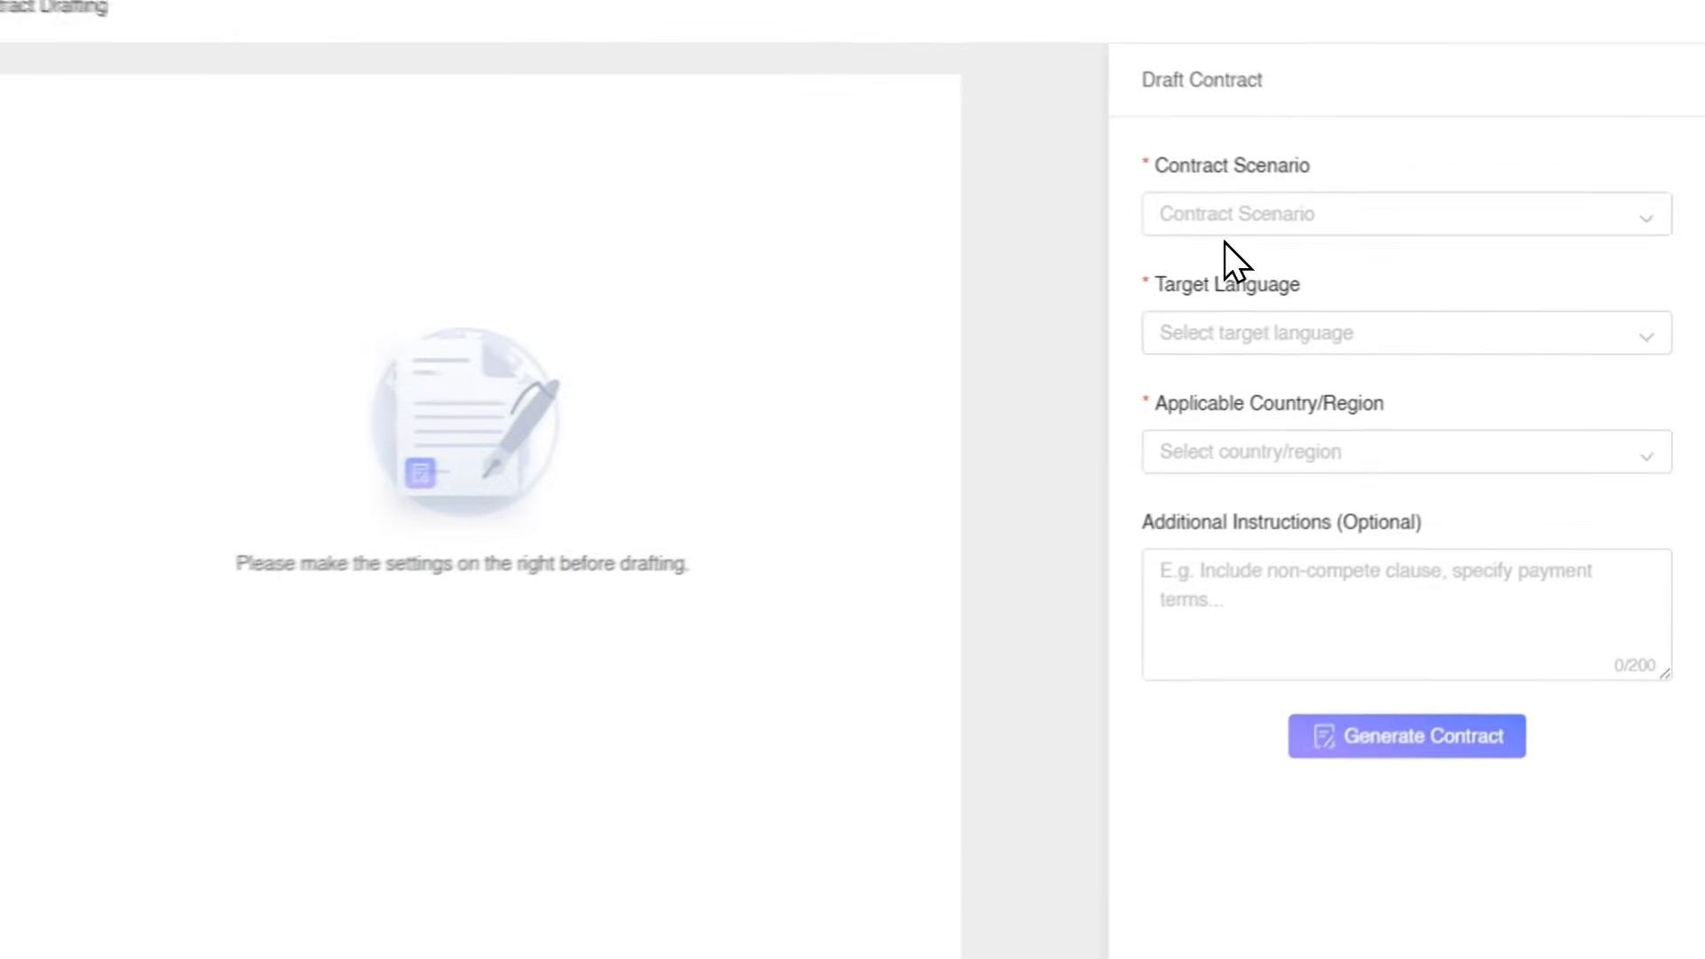
left_click(879, 160)
left_click(945, 272)
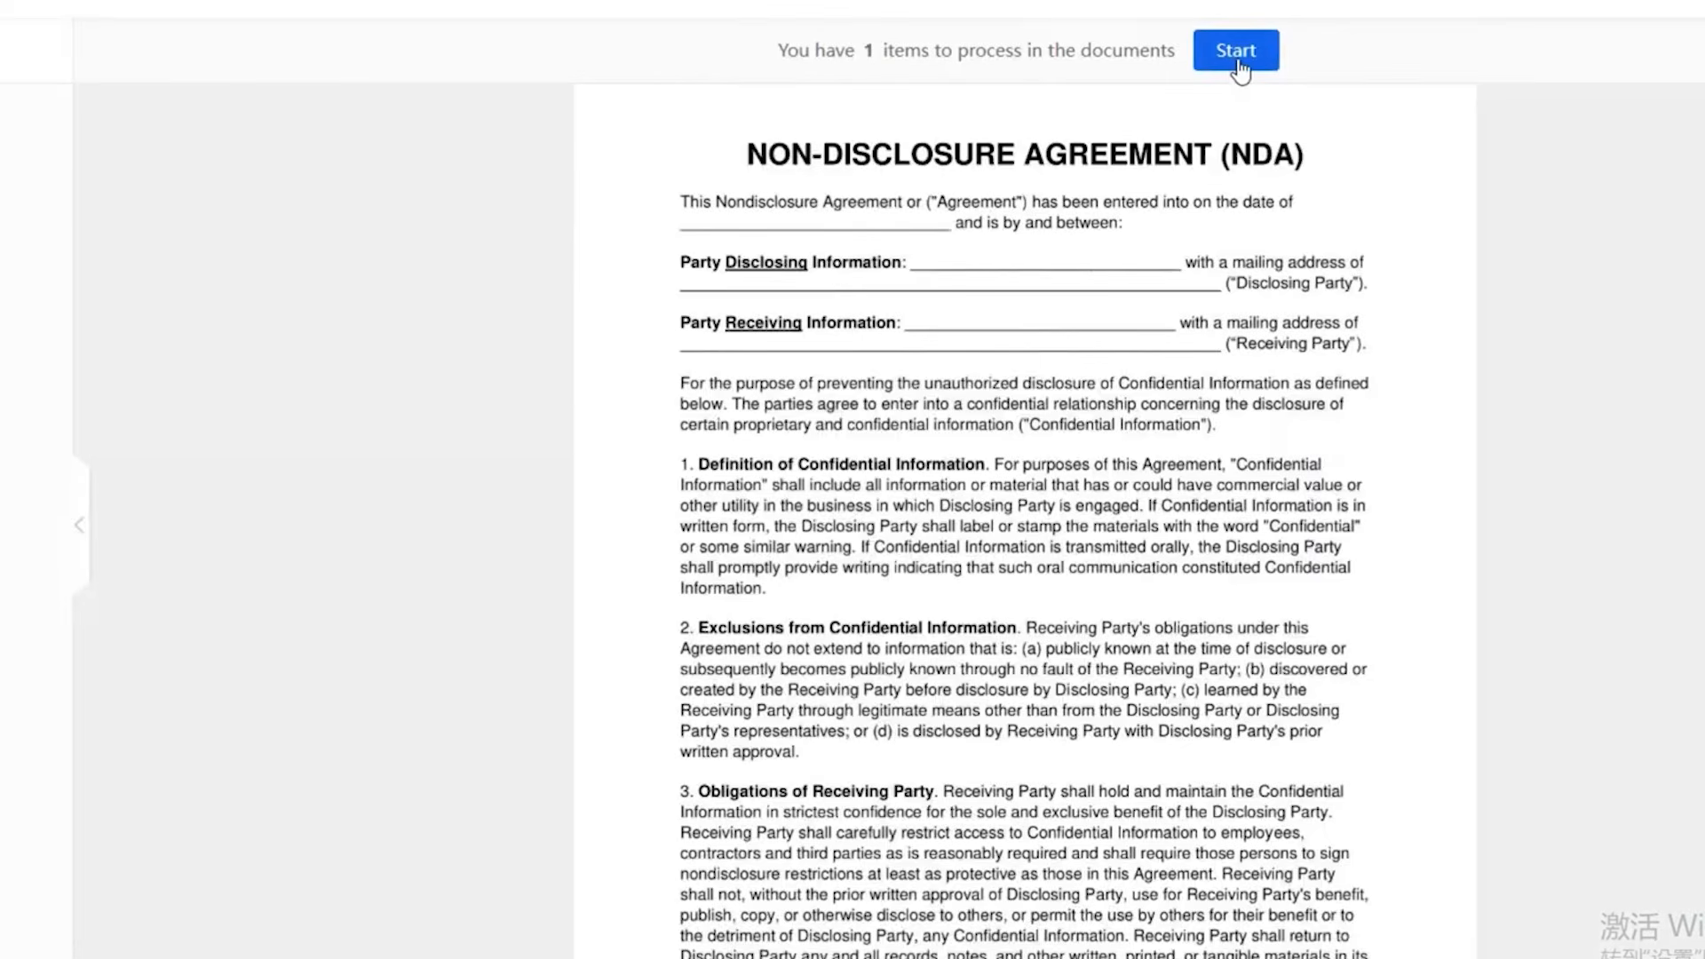
Sign the disclosing party's field of the non-disclosure agreement with the saved "test" signature.
left_click(1236, 51)
left_click(1010, 579)
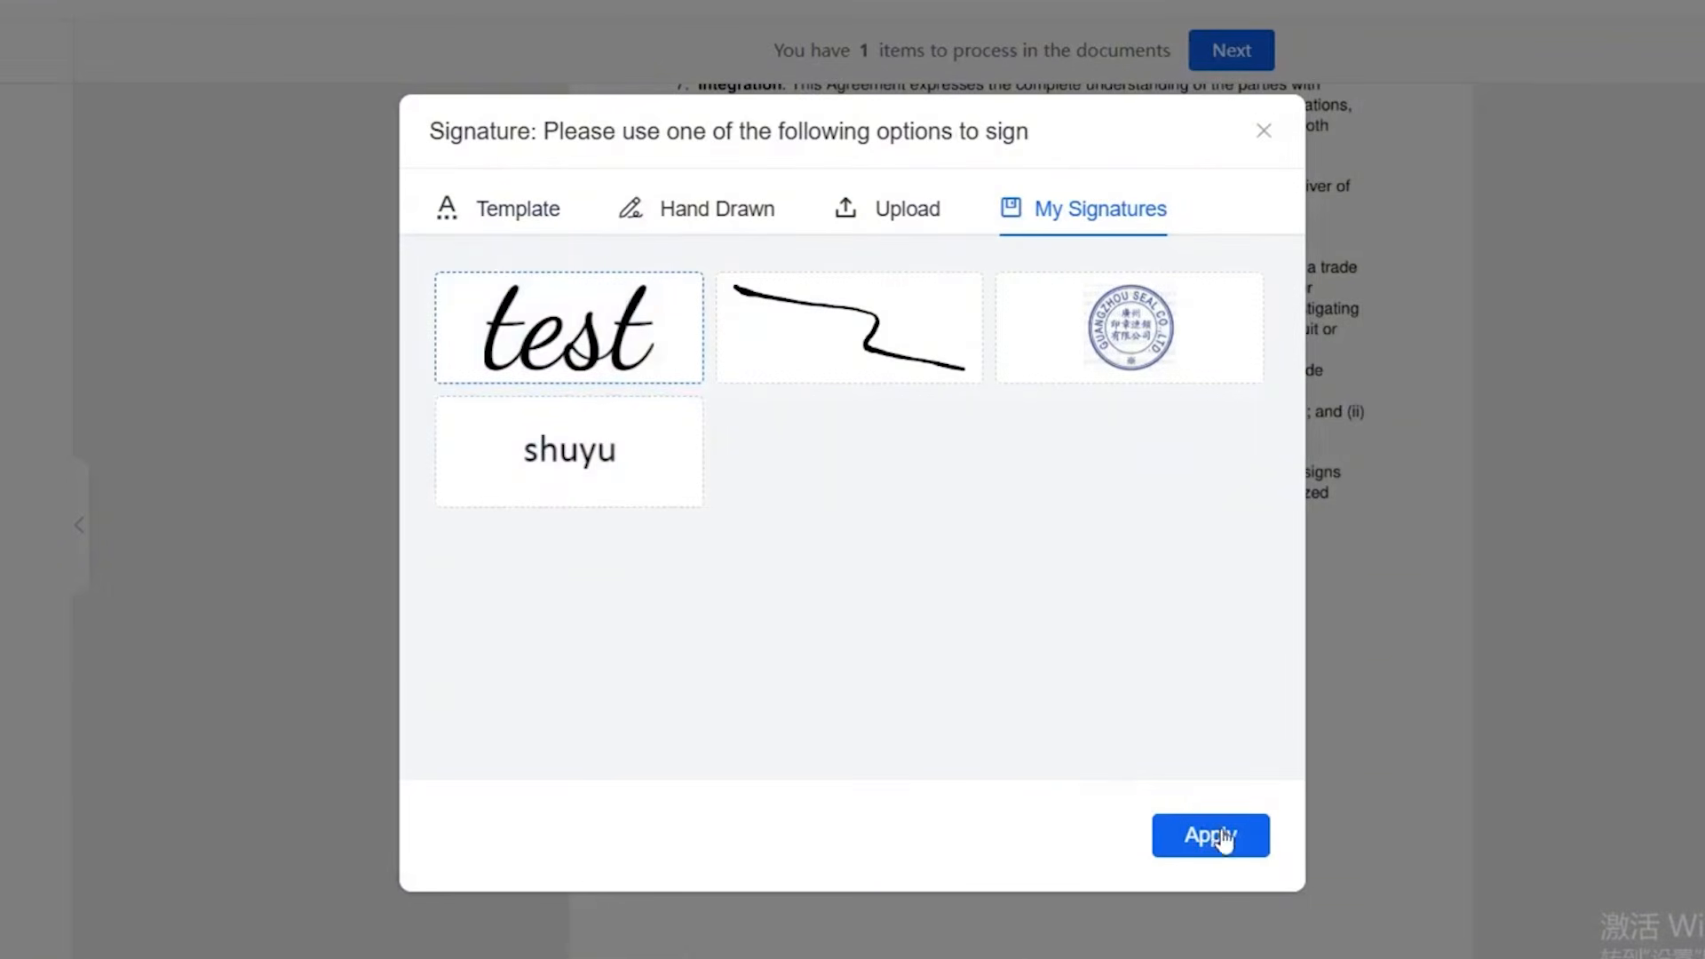
left_click(1223, 838)
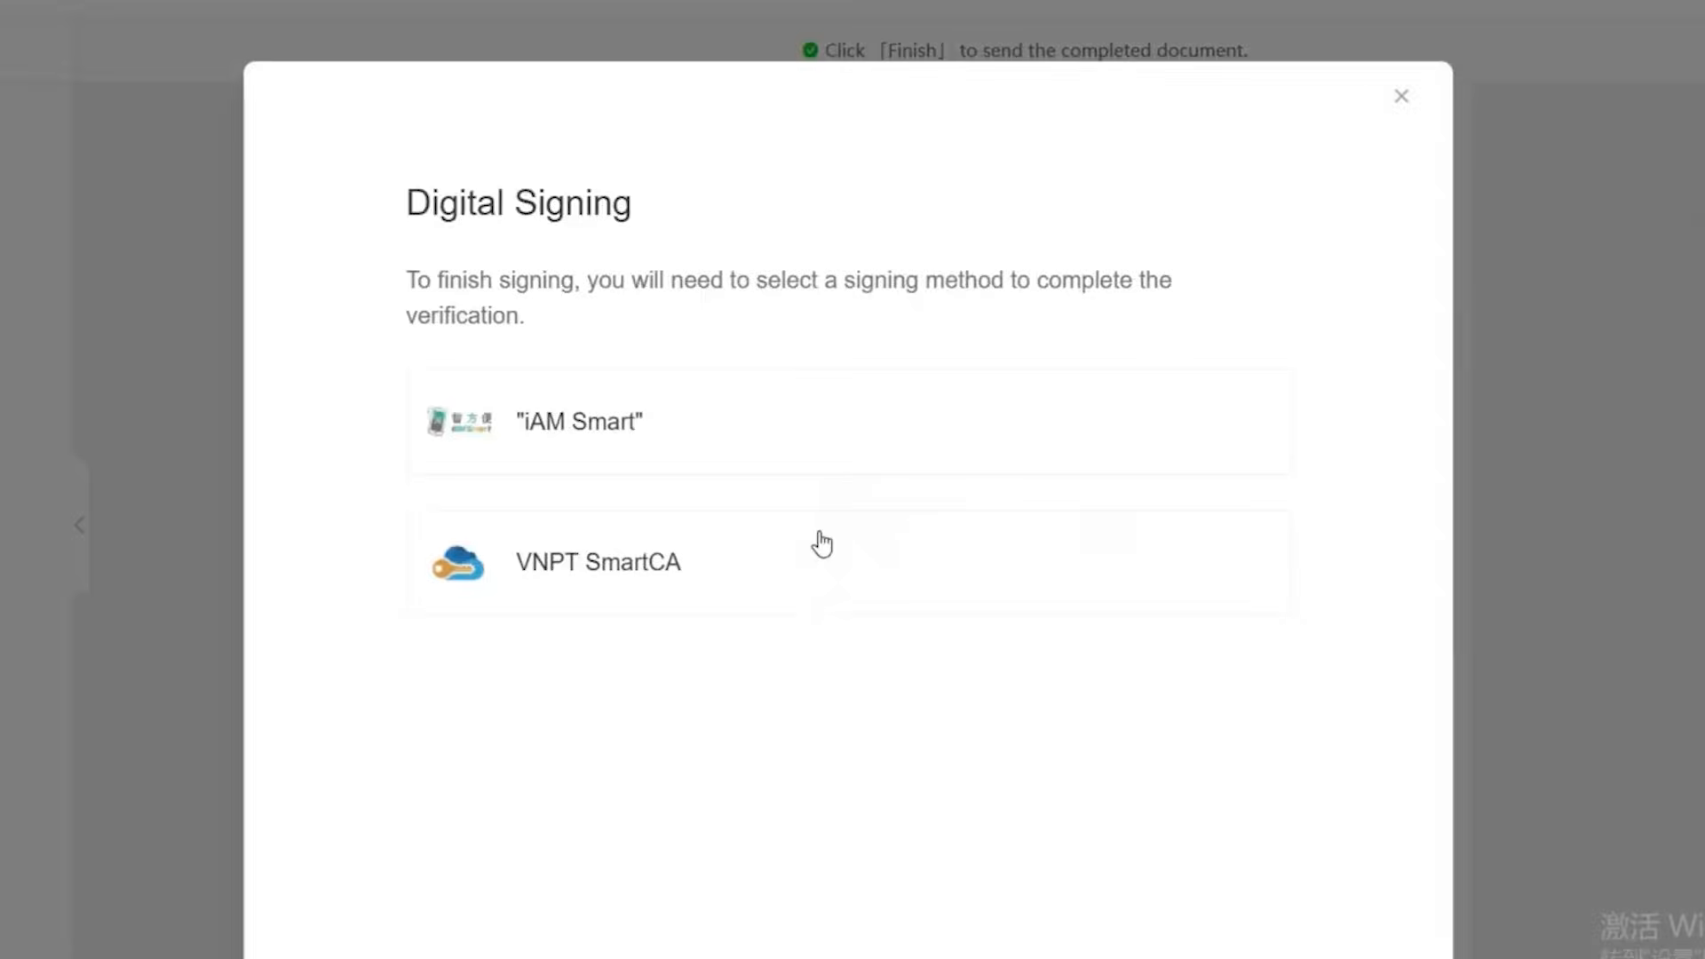
Verify the signing through VNPT SmartCA, using Citizen identification (CCCD/CMND) as card type and the signer's identifier number.
left_click(818, 542)
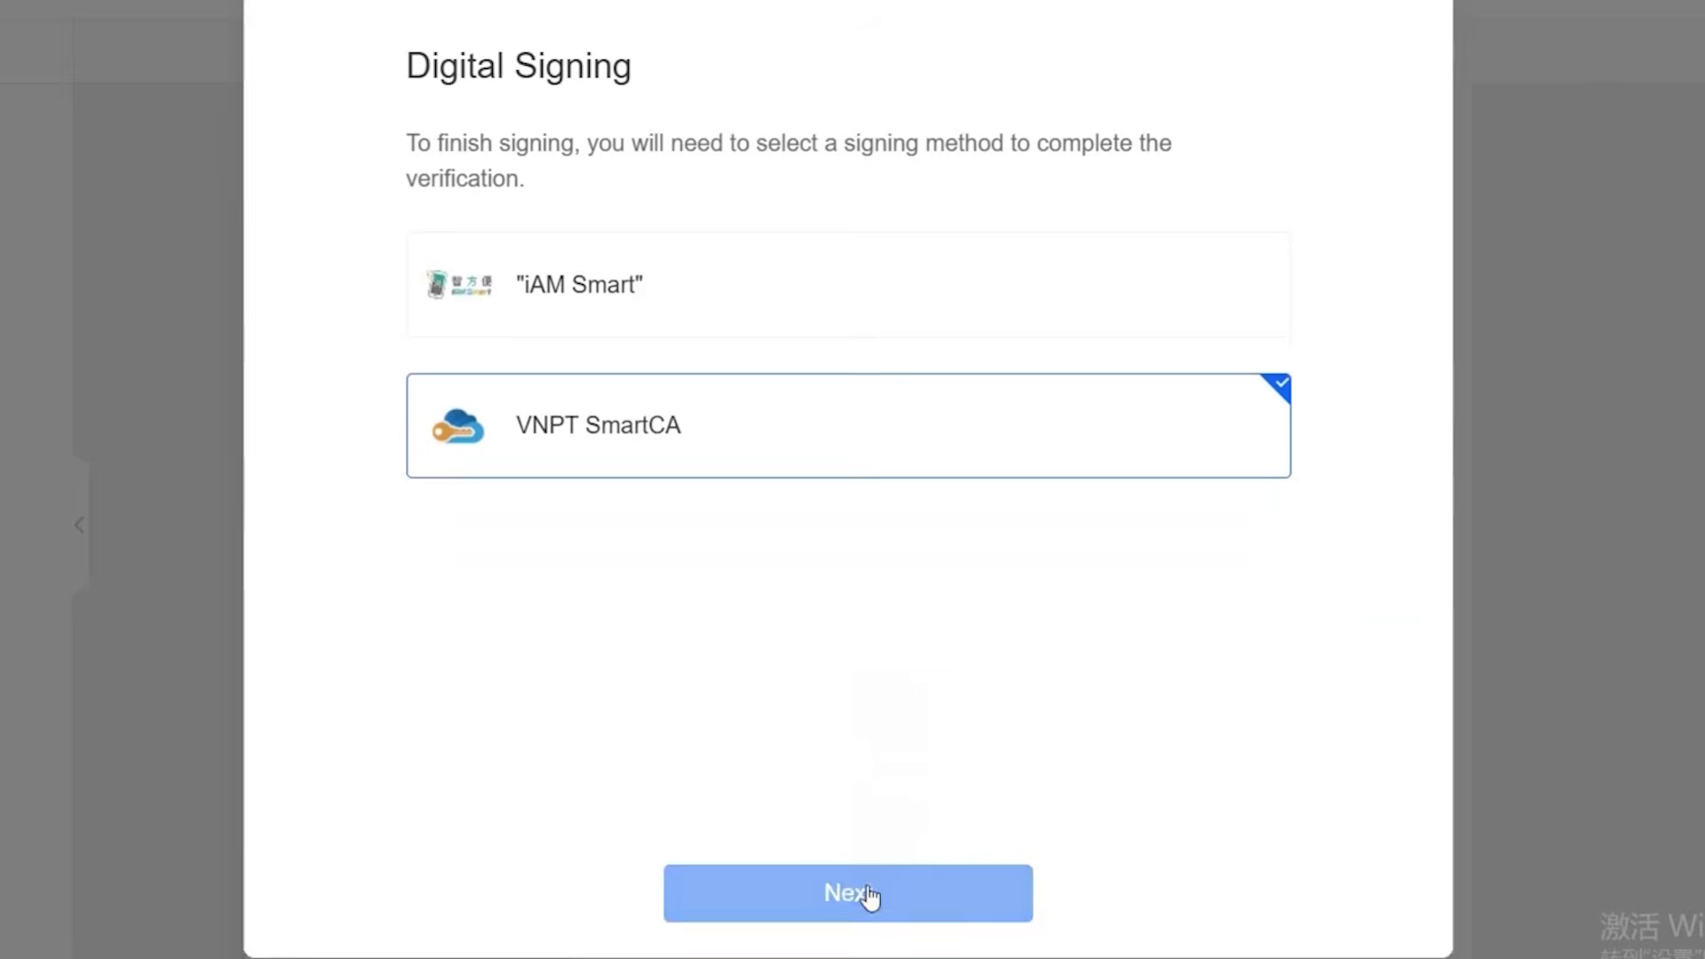
left_click(869, 895)
left_click(794, 366)
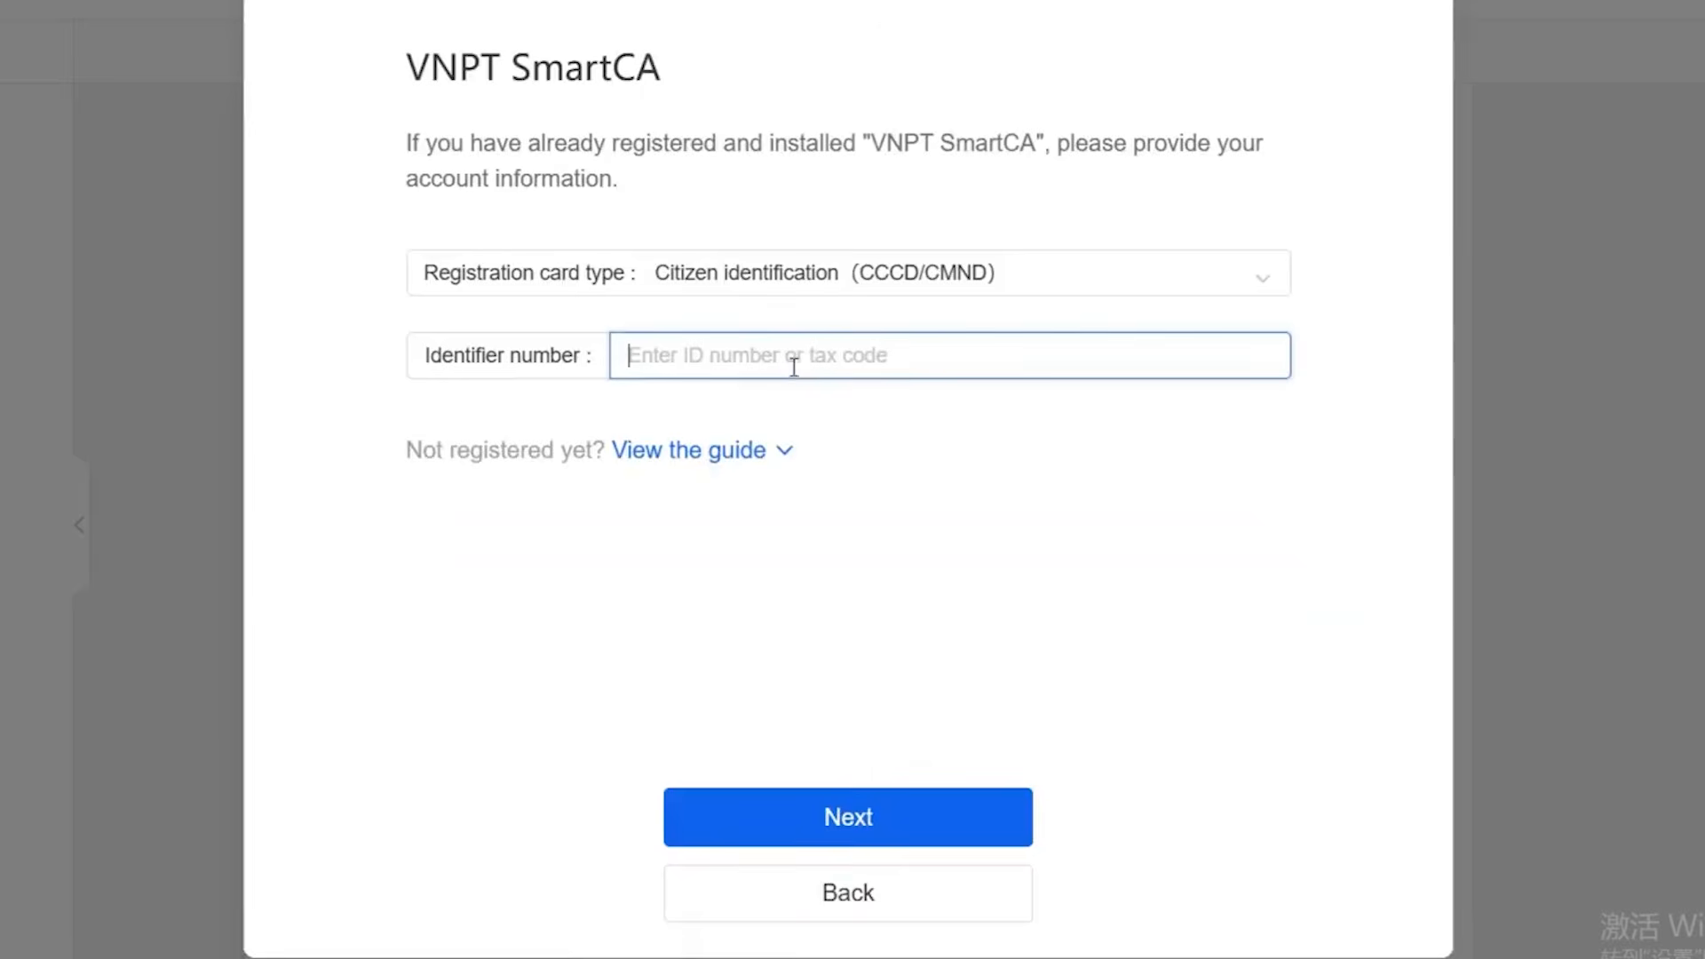
left_click(813, 280)
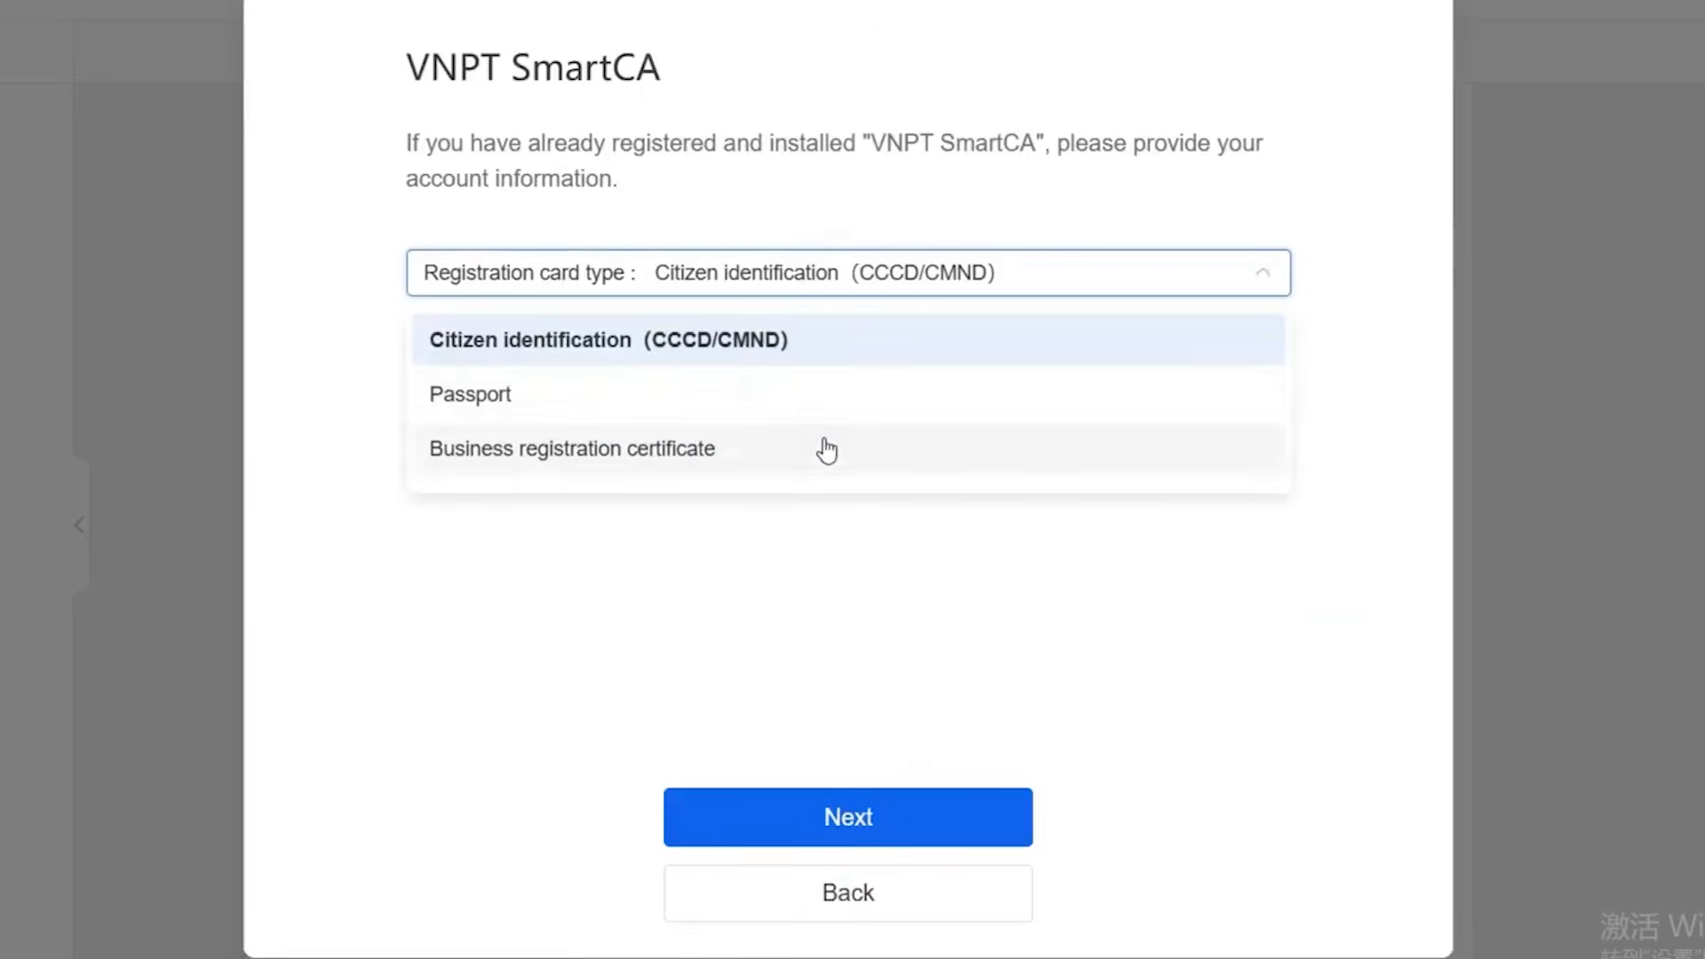
left_click(867, 270)
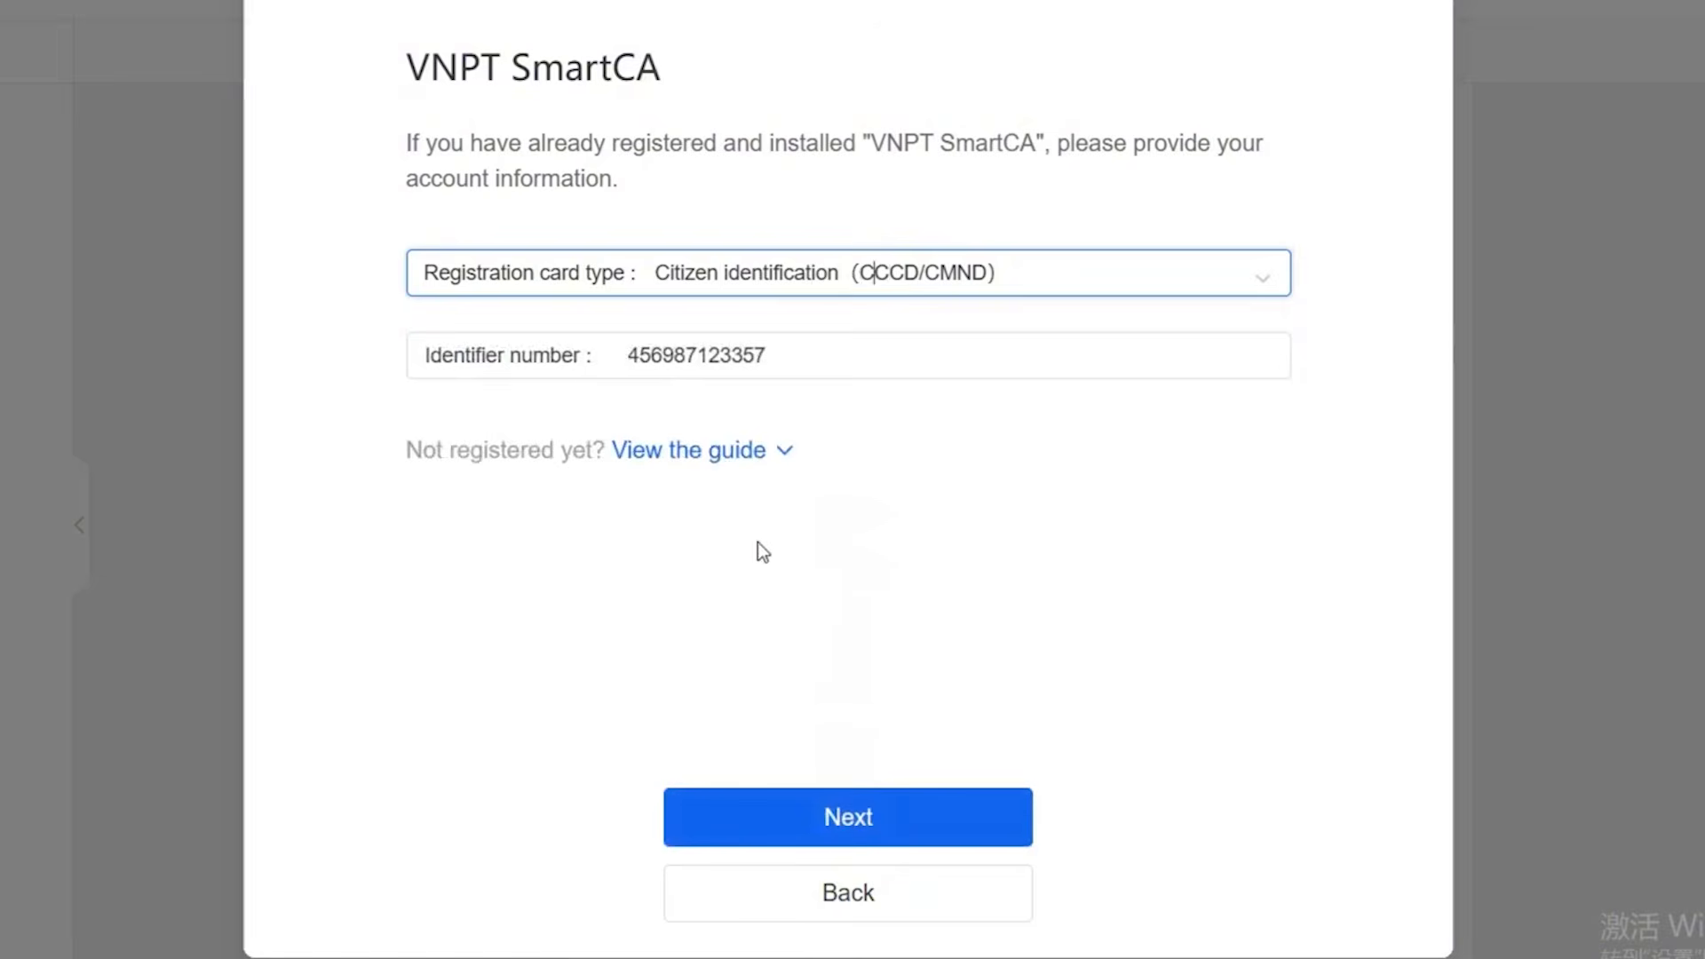
left_click(754, 459)
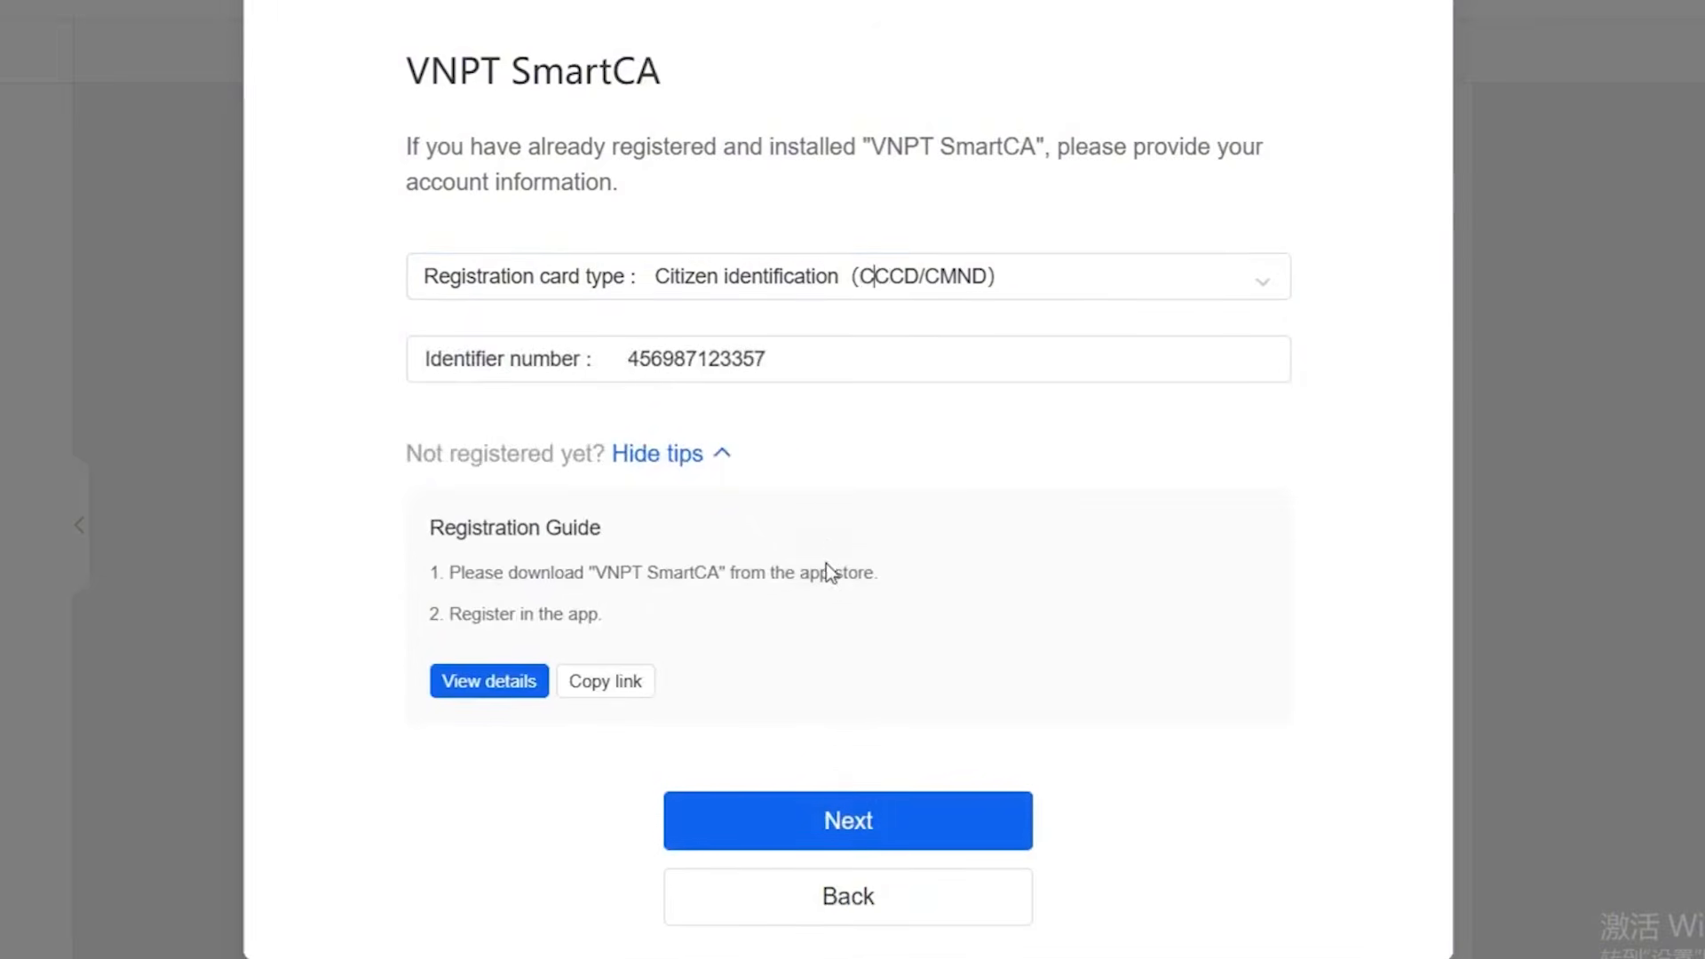
left_click(832, 822)
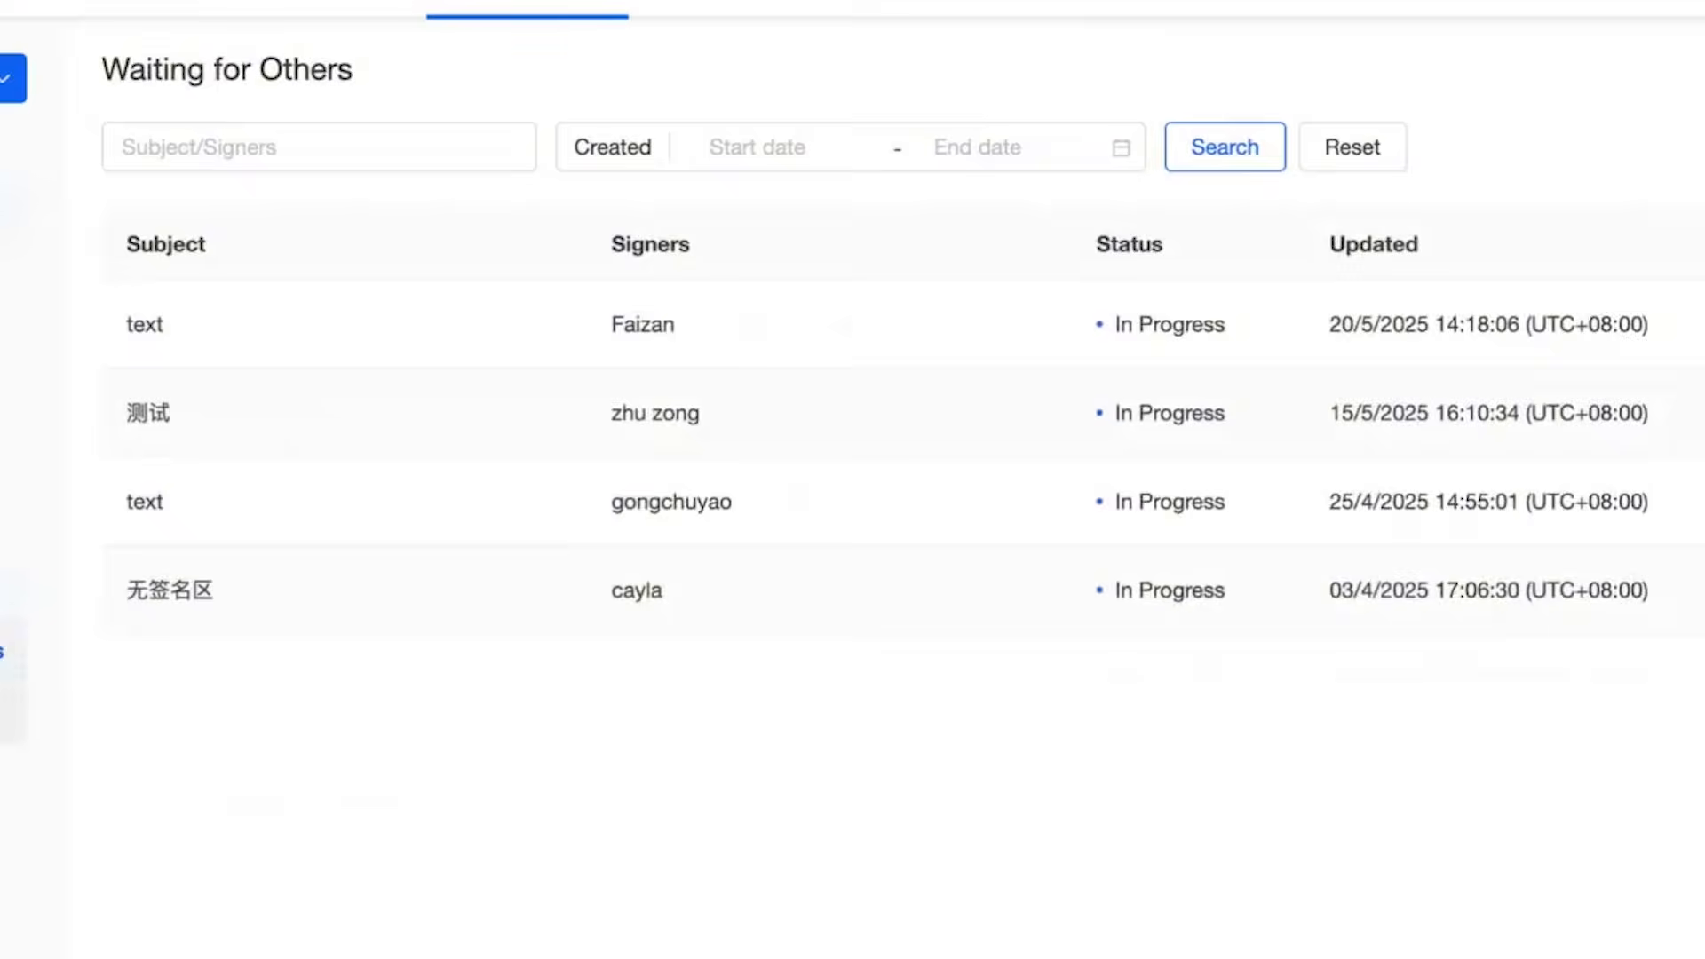
View the completed envelopes, start a new envelope with several signer entries and enable its signing order.
left_click(7, 713)
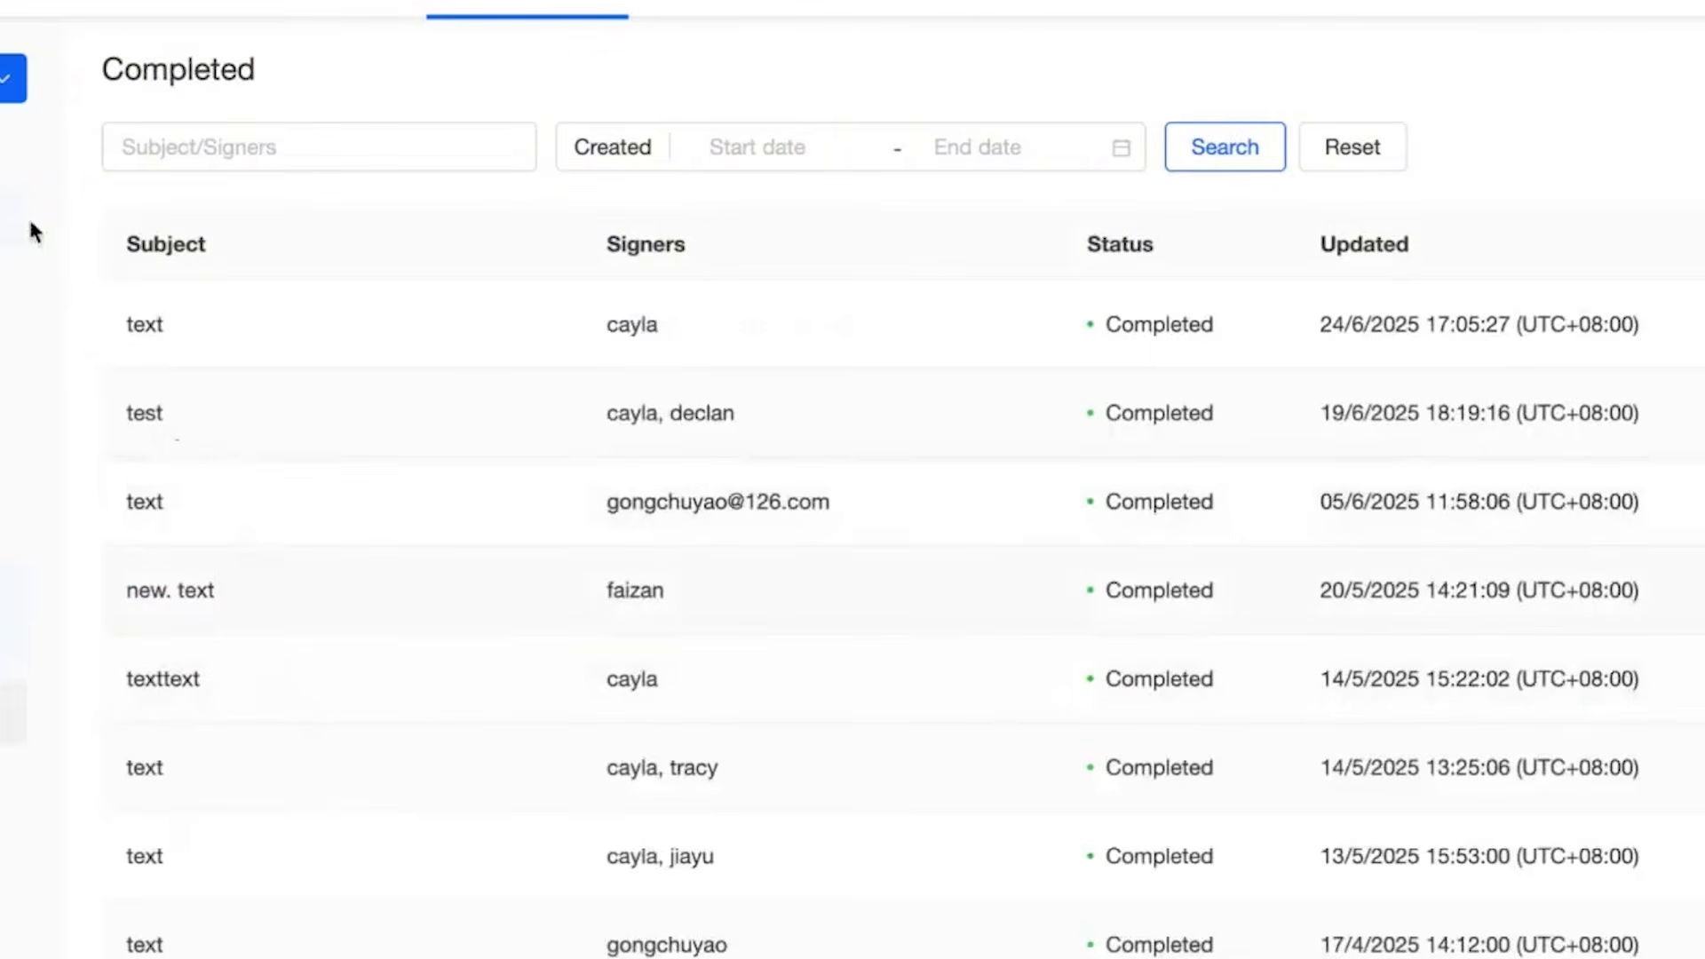
left_click(746, 7)
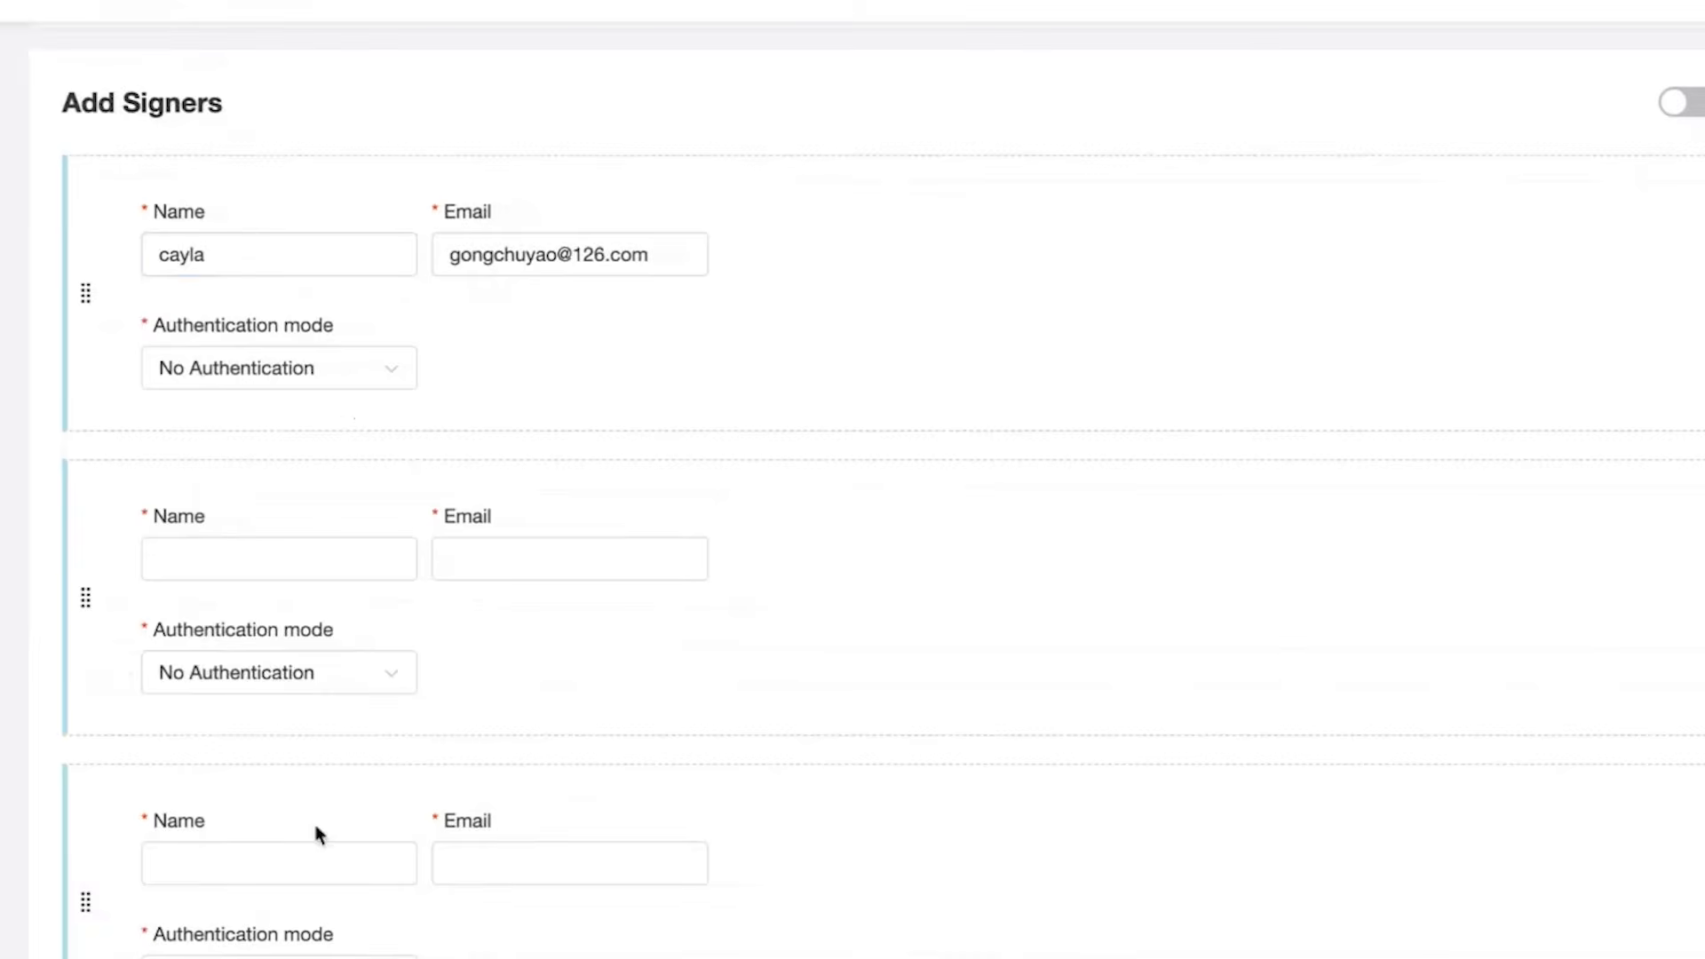
scroll(506, 643, "down", 2)
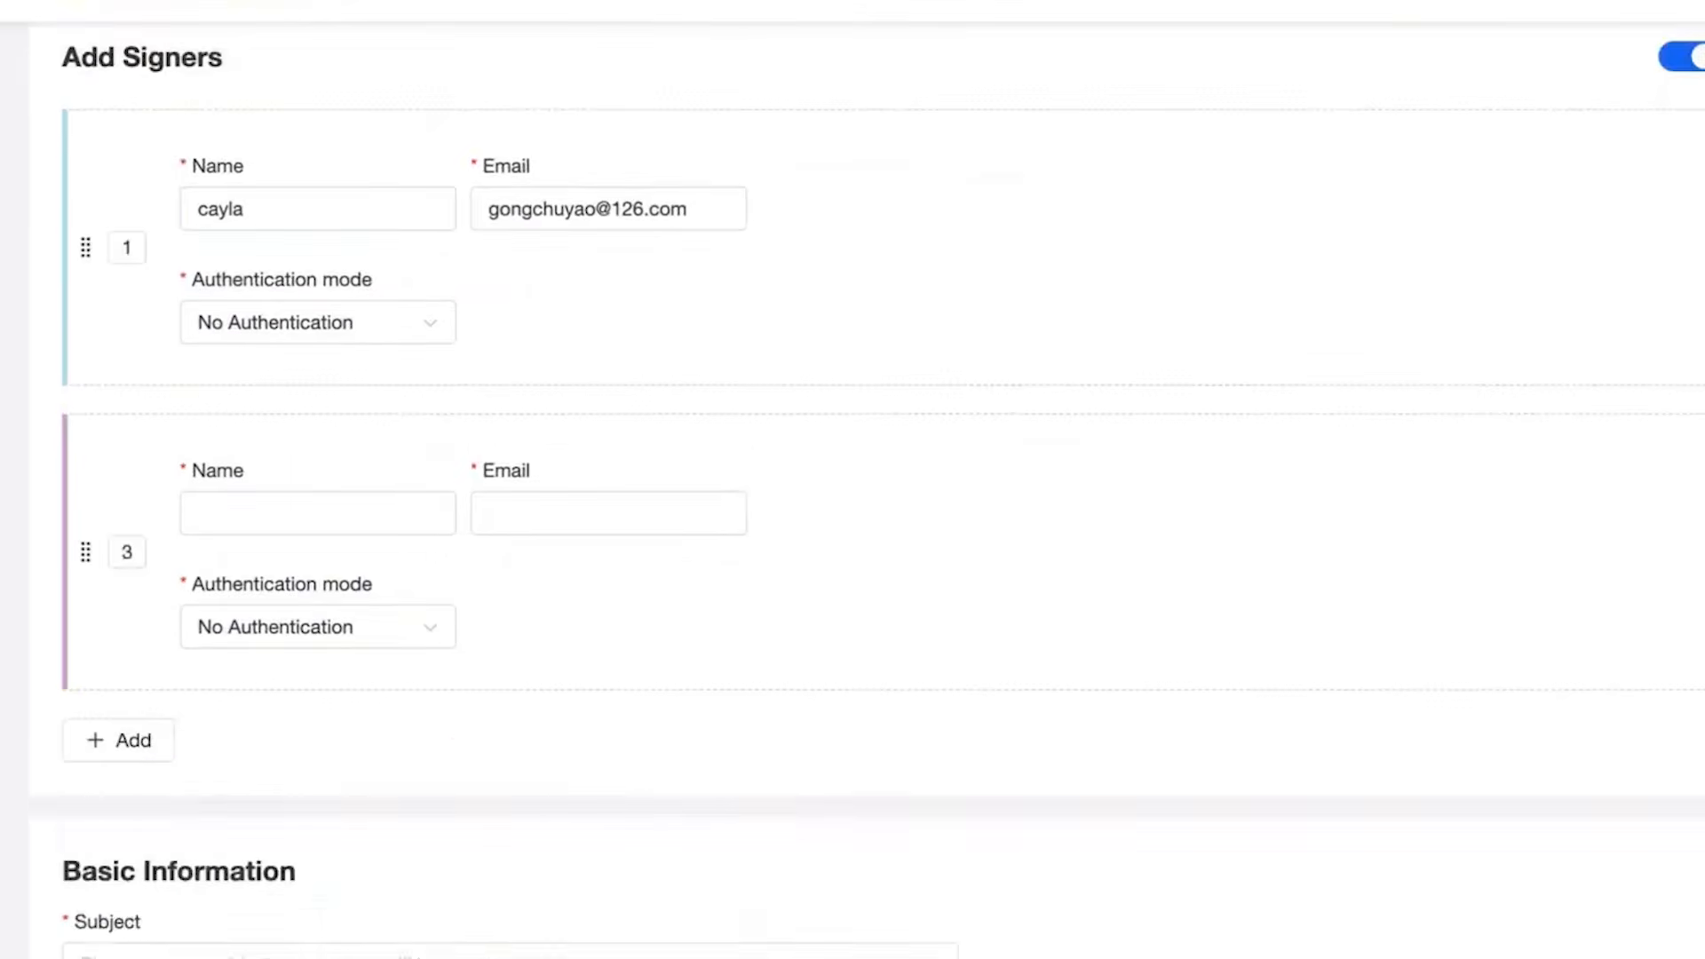
Set the new envelope's subject to "texttext" and review its advanced settings.
scroll(611, 408, "down", 6)
left_click(611, 406)
type("texttext")
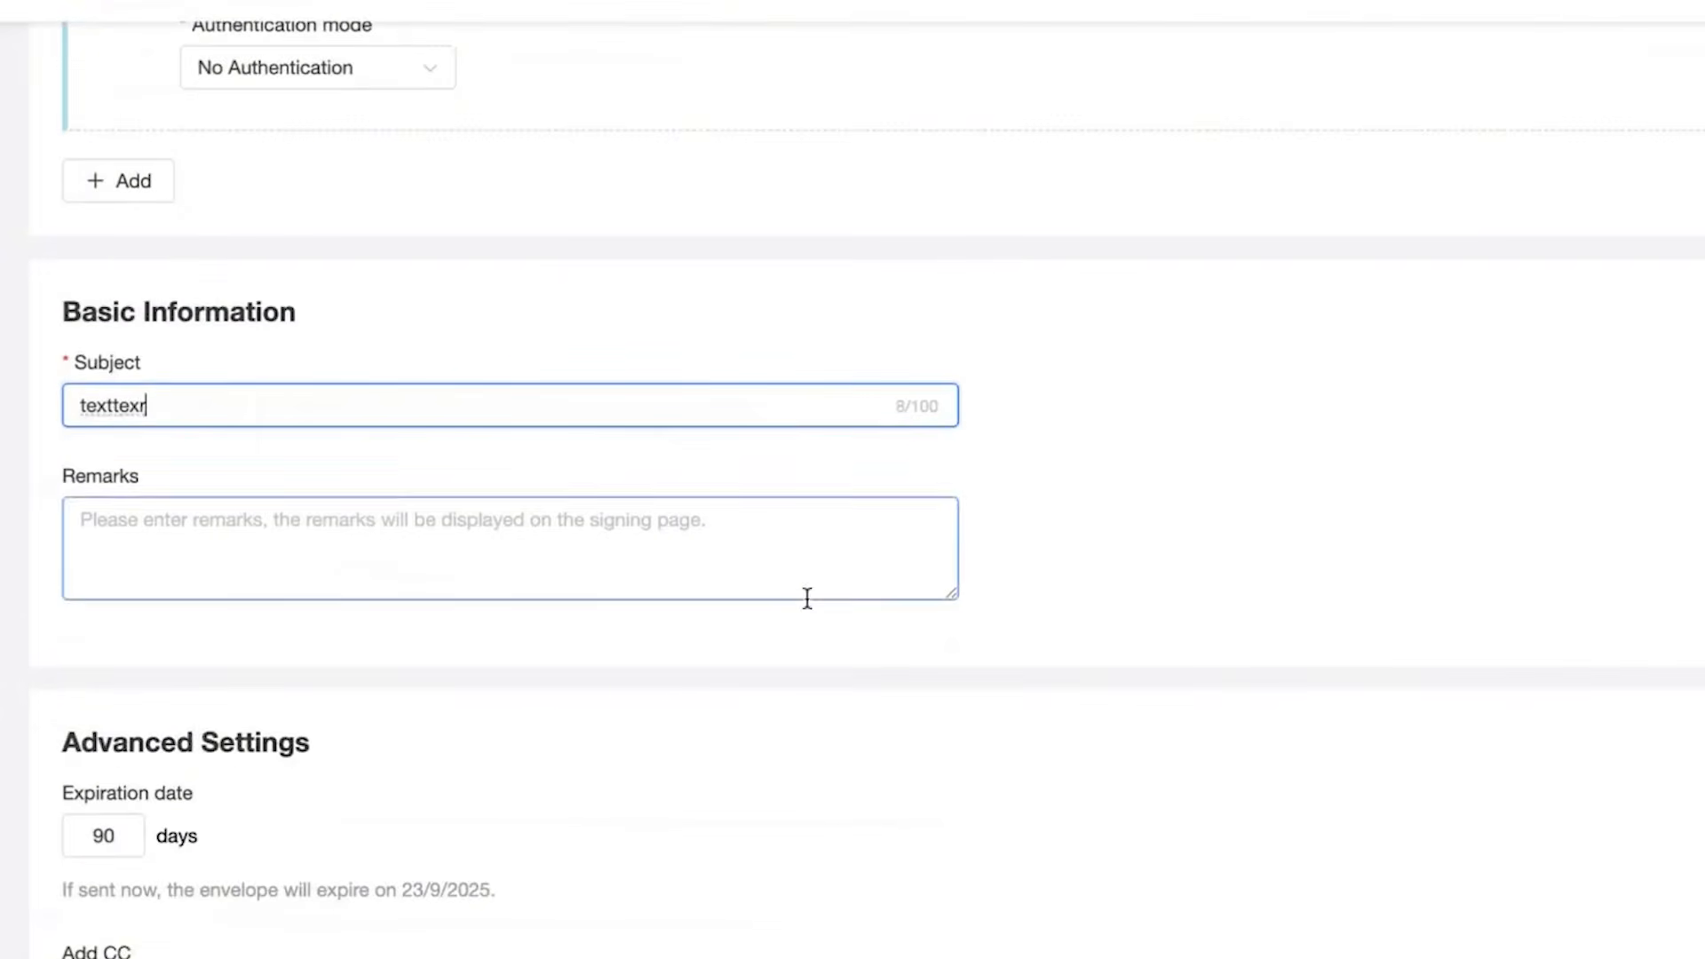
scroll(286, 746, "down", 3)
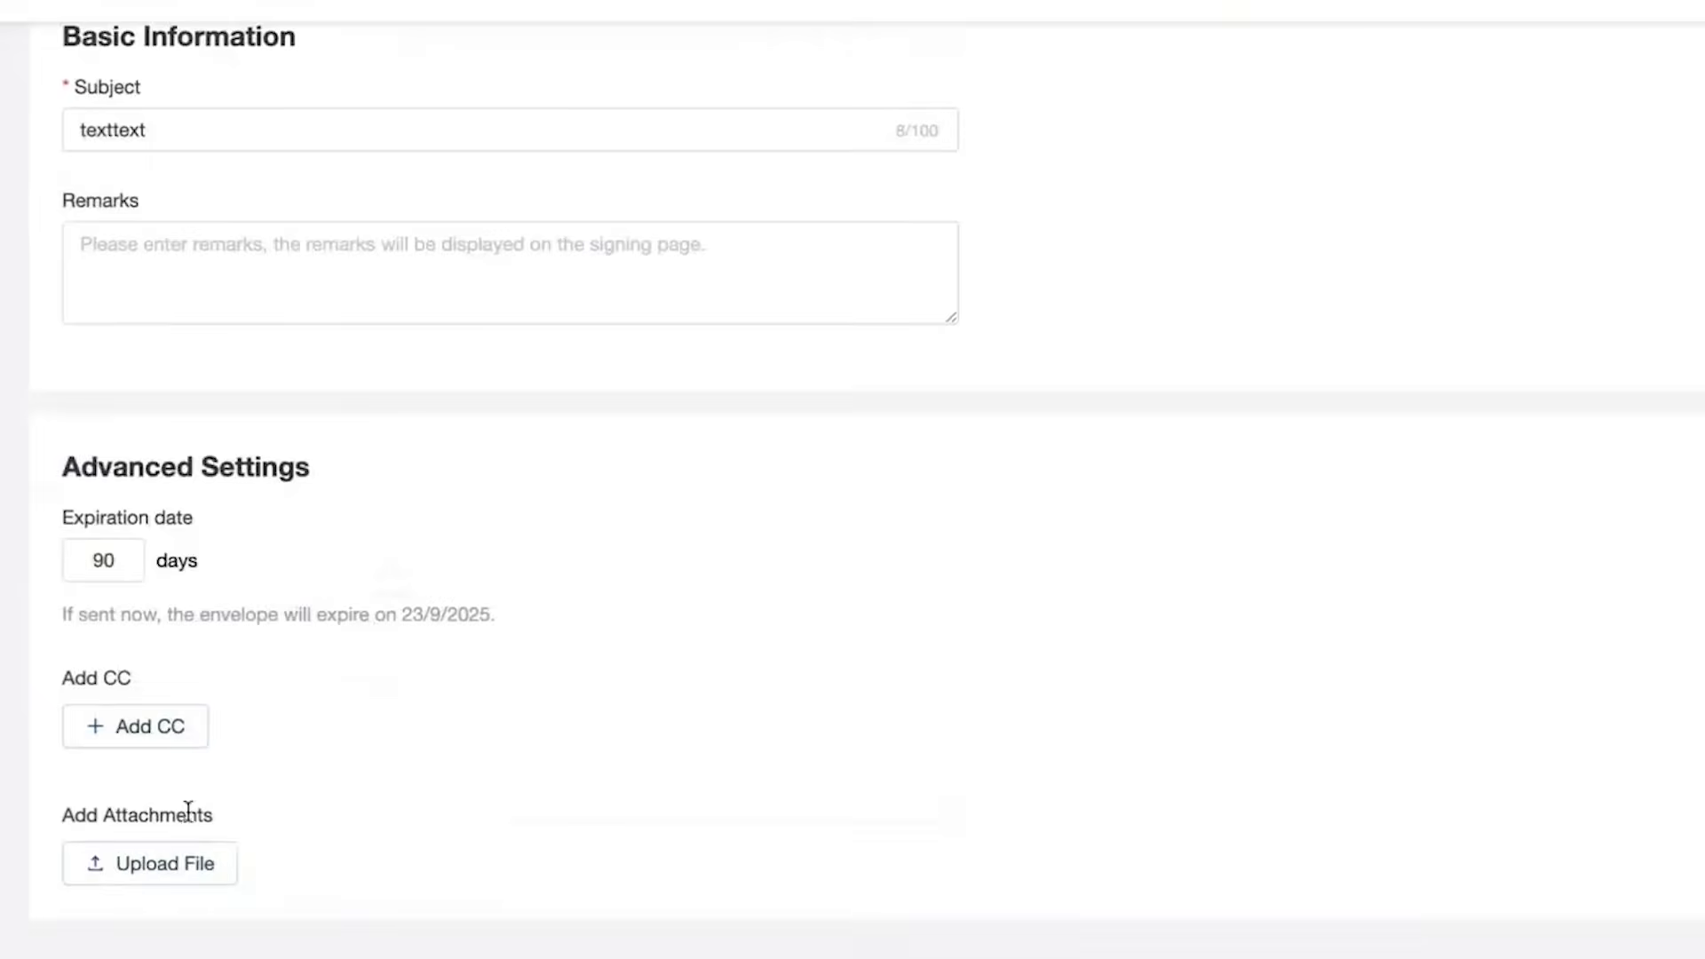
type("te")
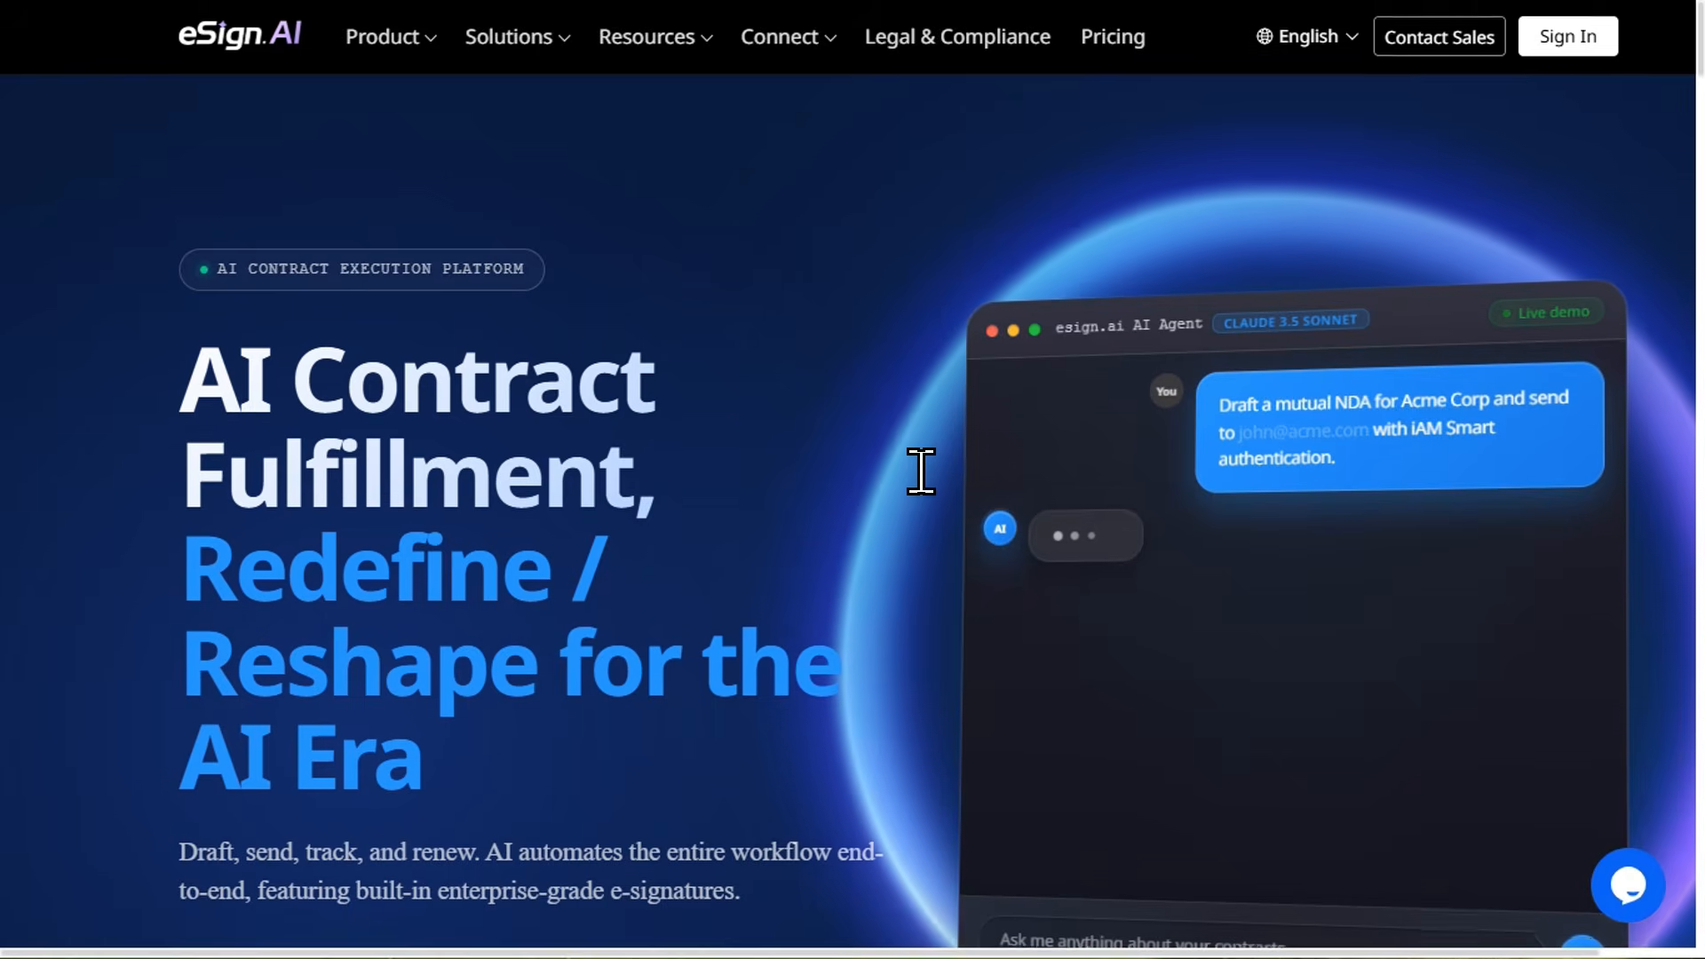
Examine the eSign.AI website's home page, including its signing features, pricing, batch sending and identity verification sections.
scroll(918, 471, "down", 7)
scroll(919, 477, "down", 12)
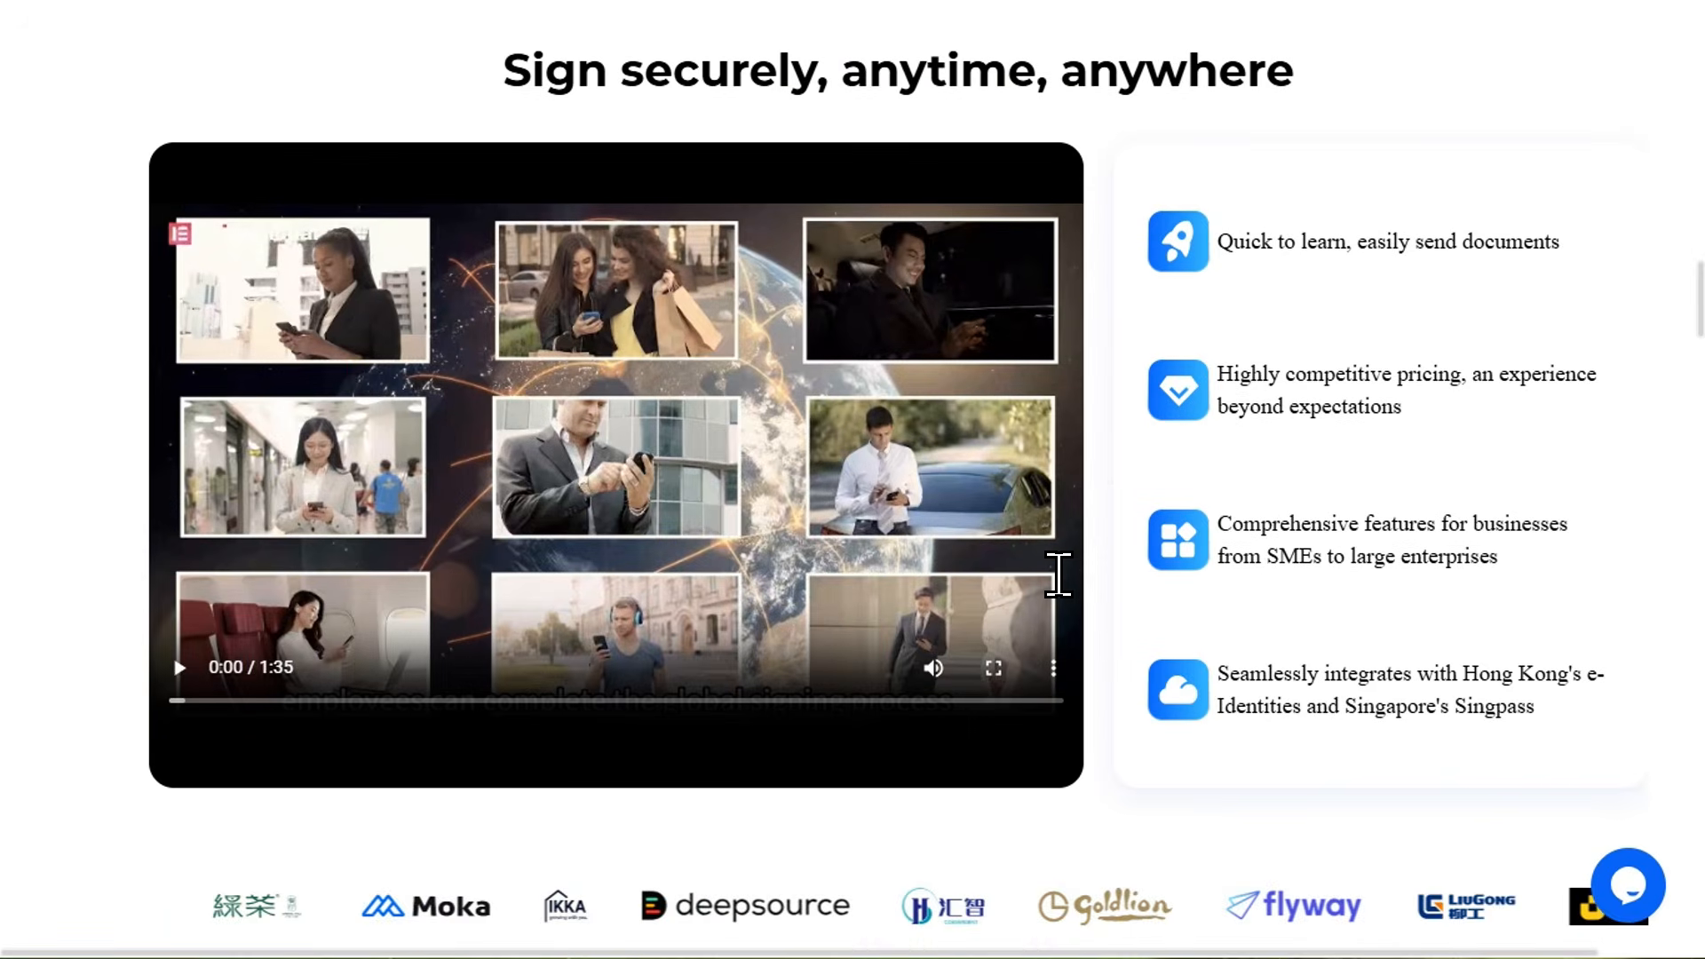
scroll(1058, 574, "down", 11)
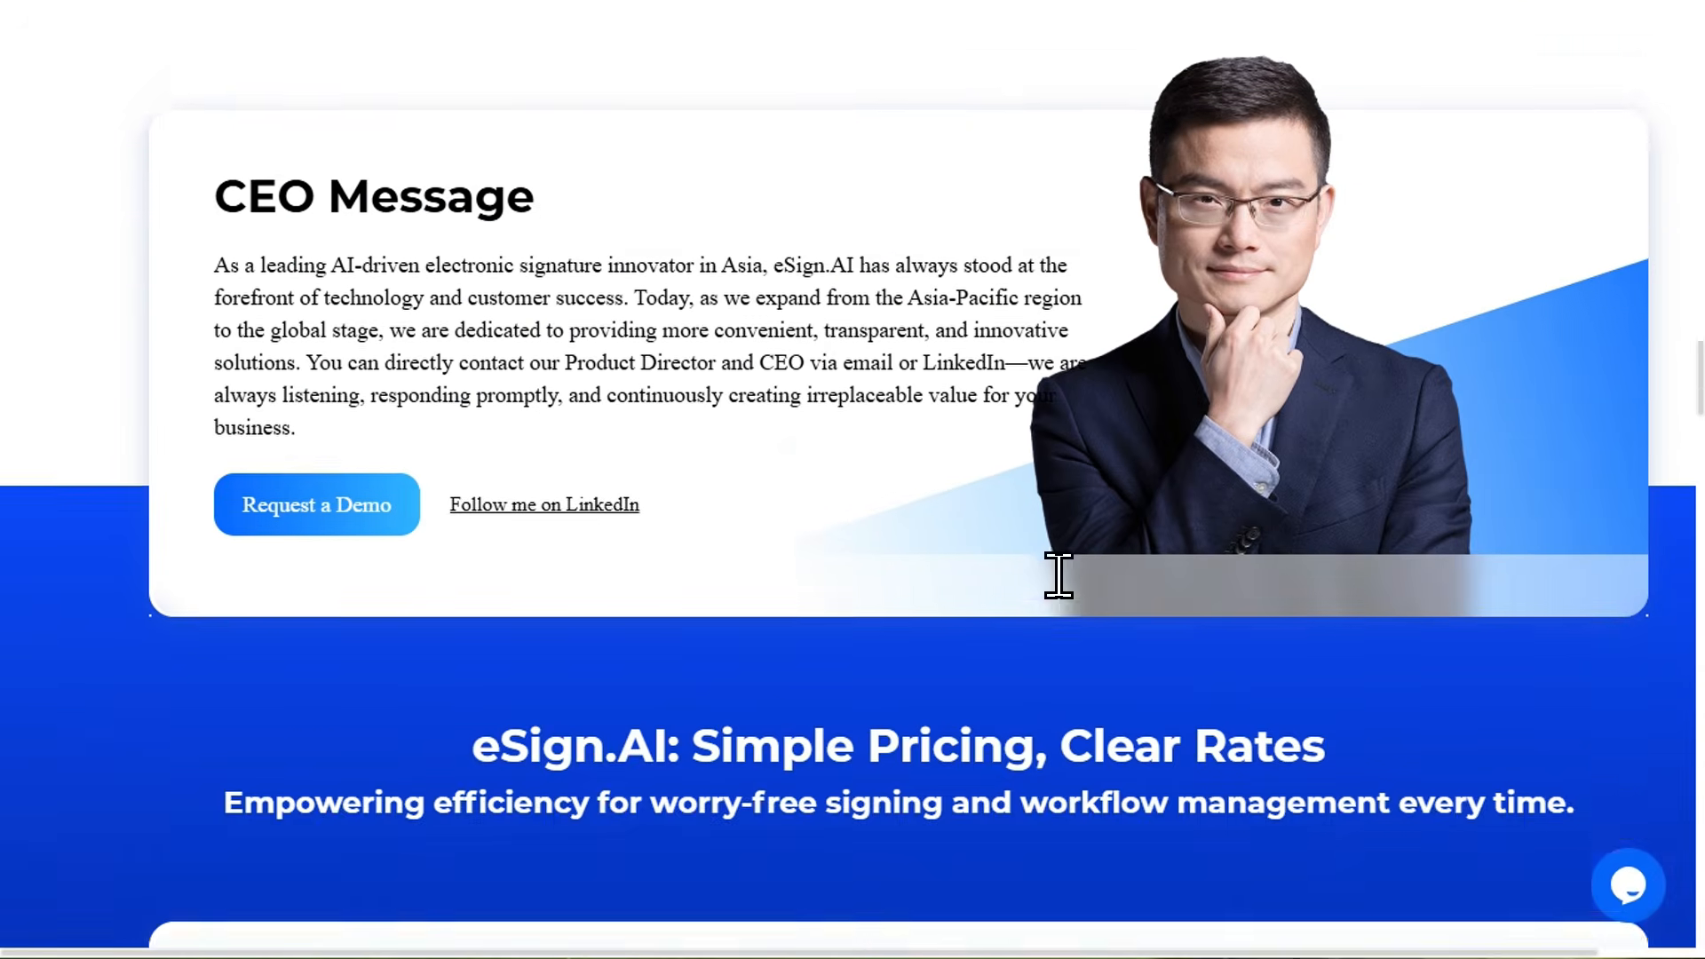
scroll(1059, 577, "down", 10)
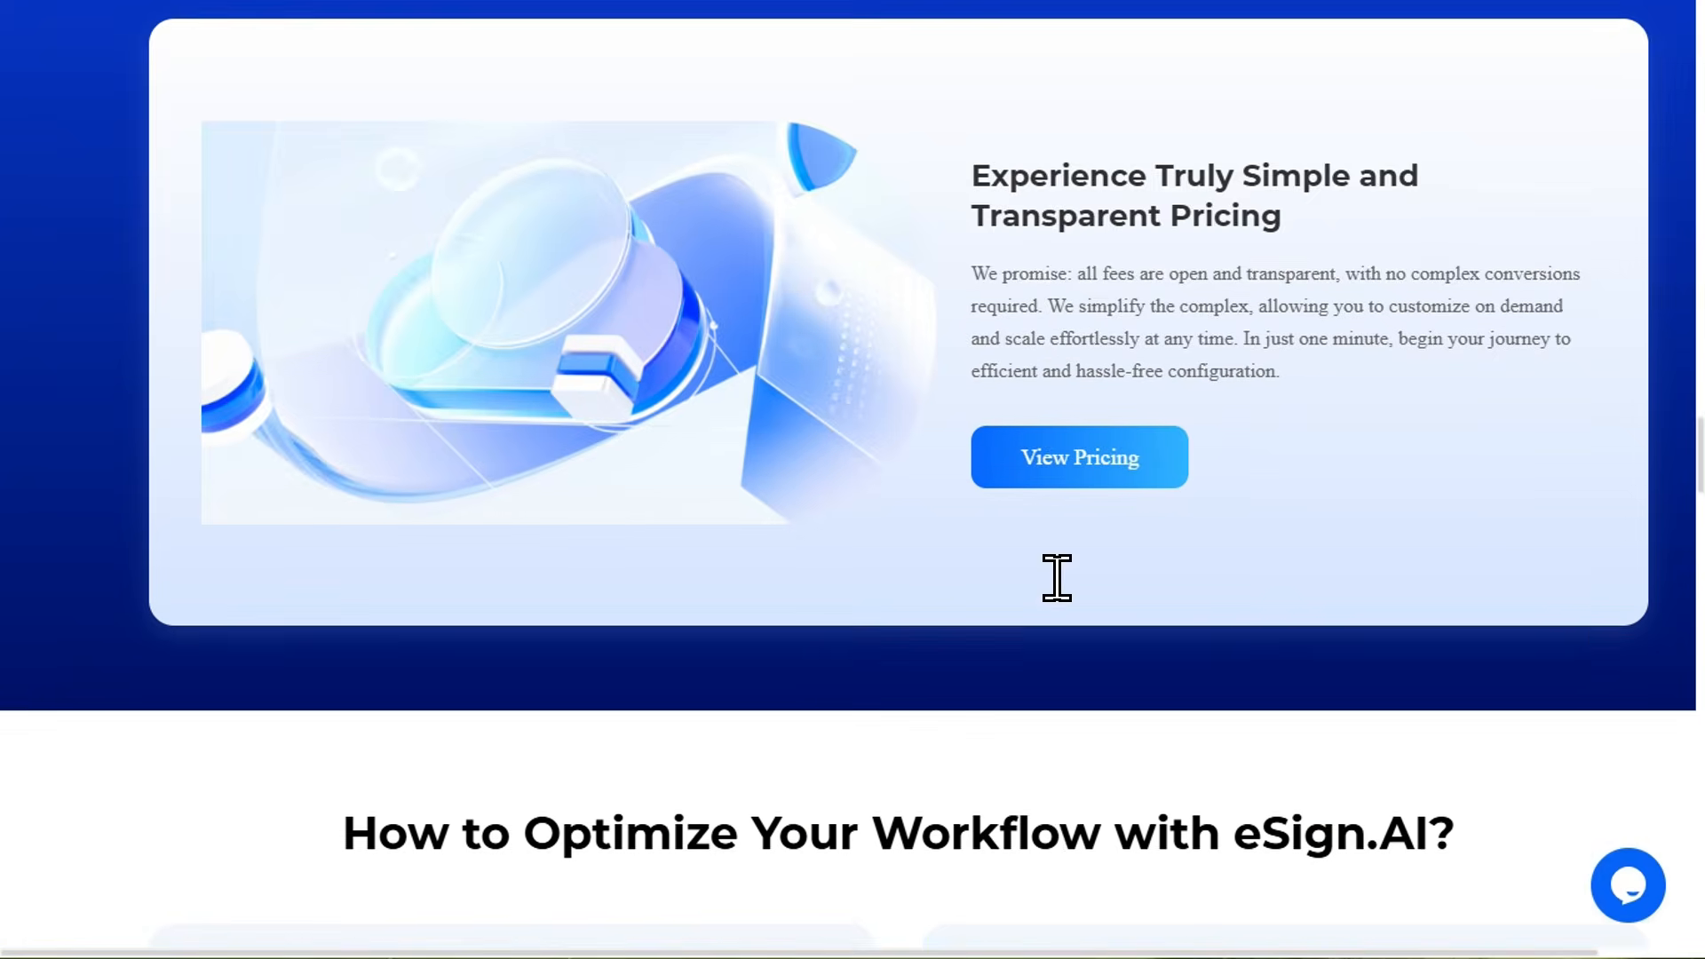
scroll(1057, 577, "down", 6)
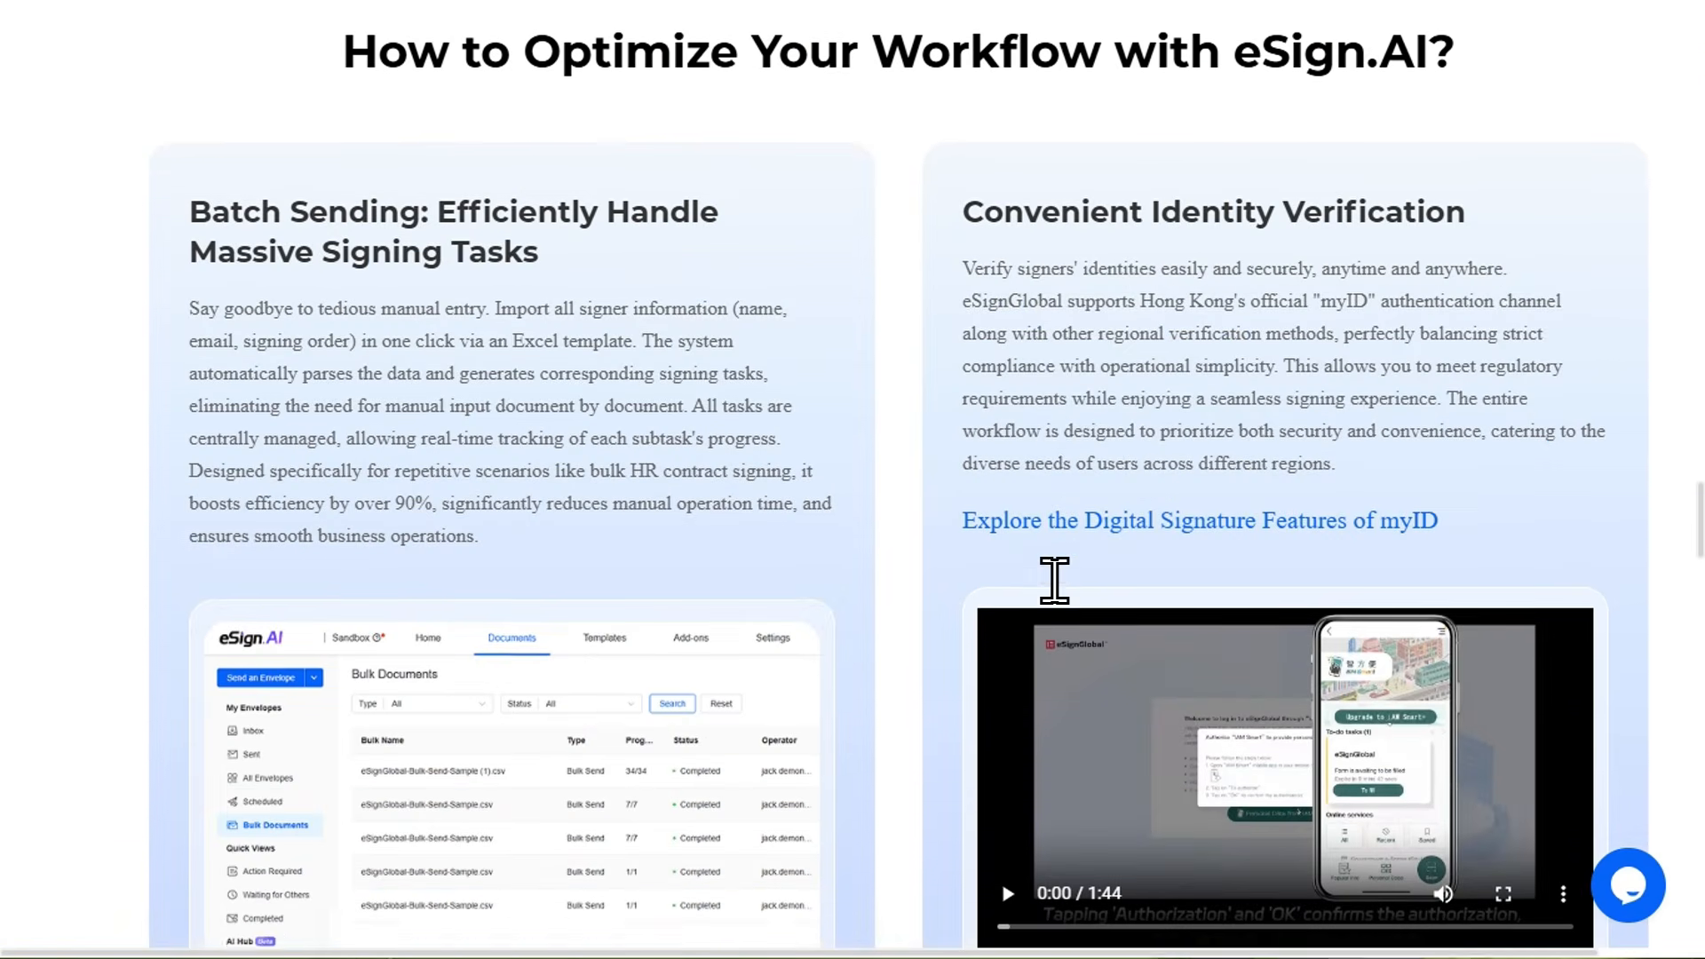